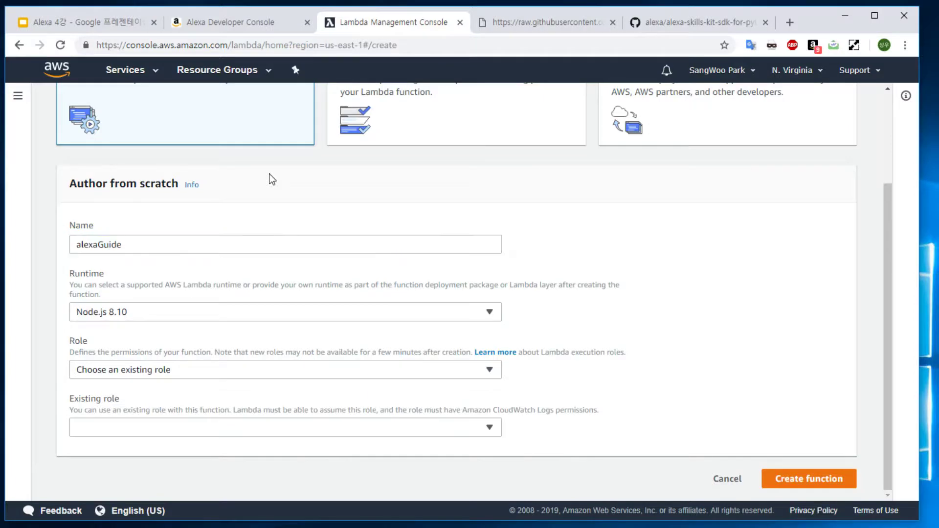
# Create the alexaGuide Lambda function with the Python 3.7 runtime and the existing role alexa.
pyautogui.click(147, 317)
pyautogui.scroll(-2, 186, 271)
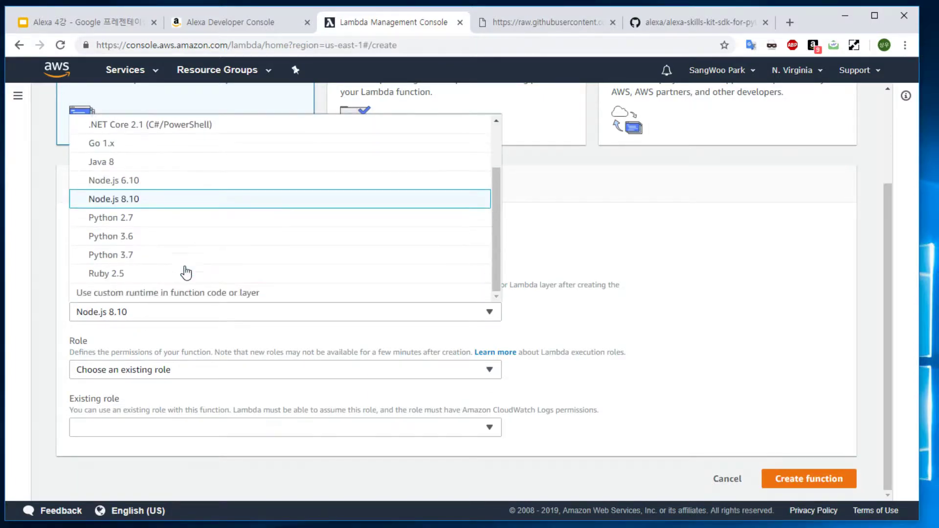
pyautogui.click(187, 262)
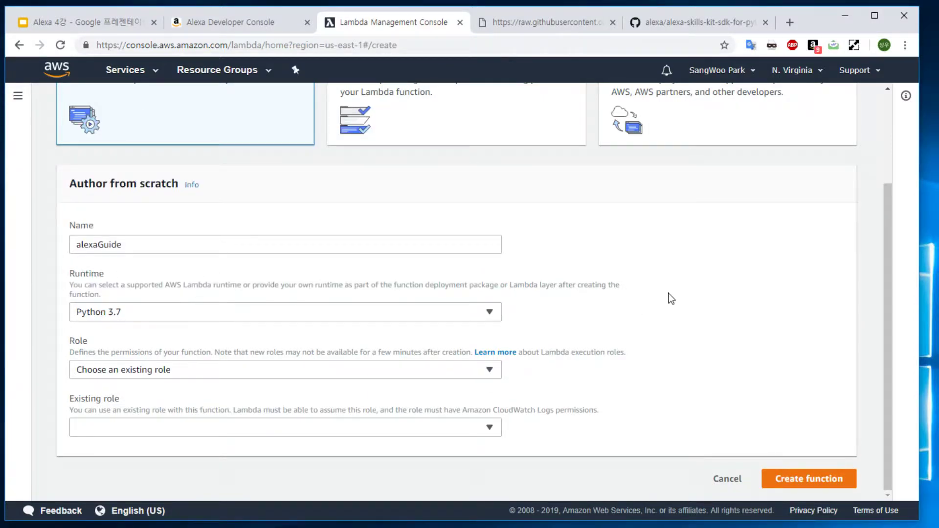
pyautogui.click(451, 374)
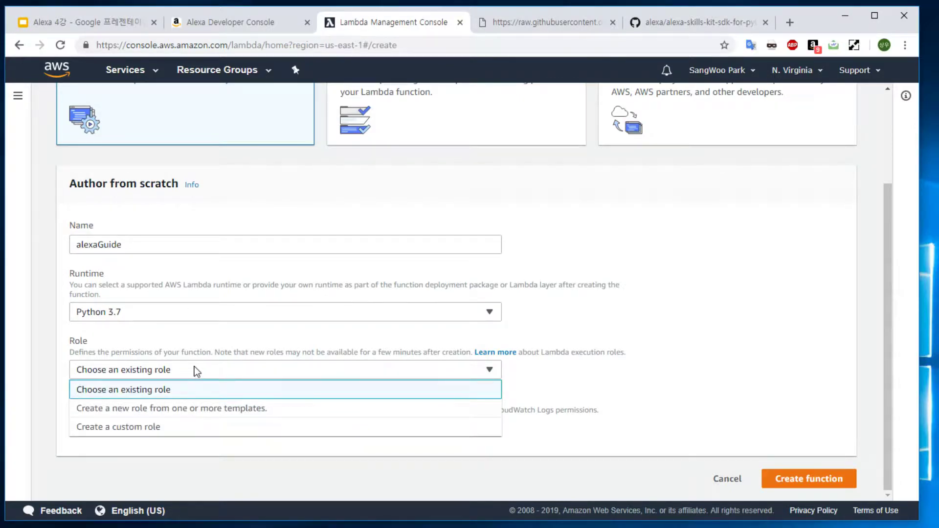
pyautogui.click(190, 387)
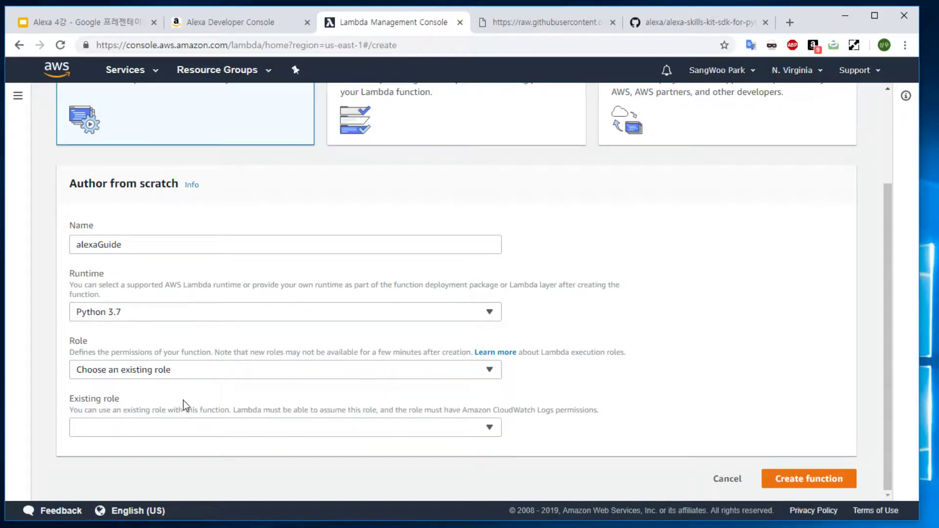
pyautogui.click(168, 433)
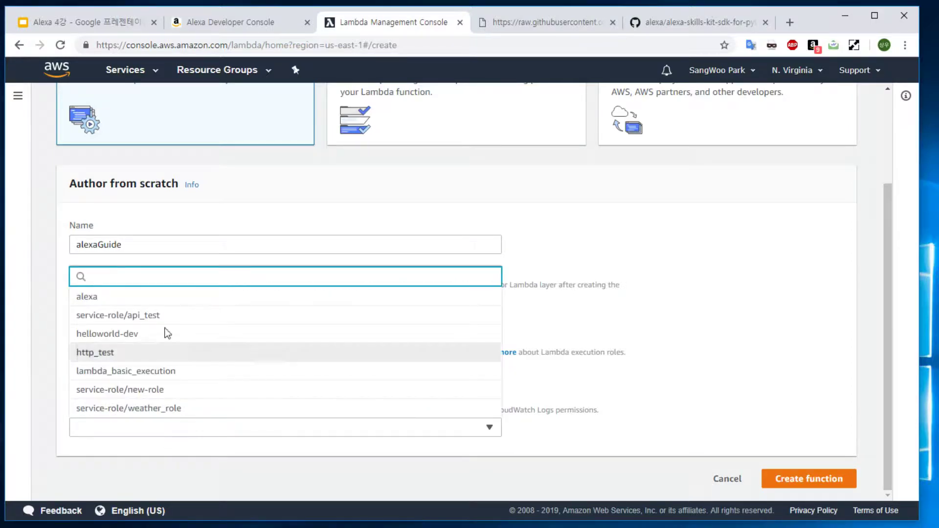
pyautogui.click(109, 298)
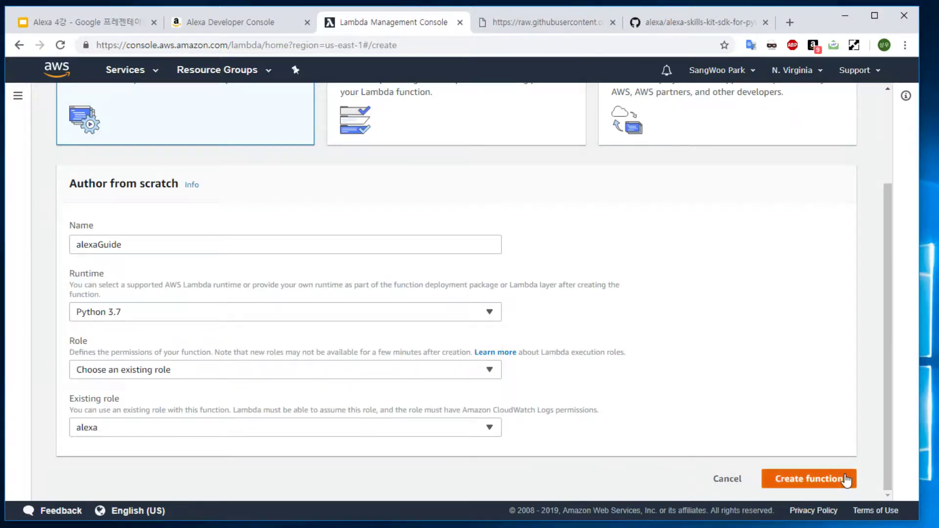
pyautogui.click(808, 480)
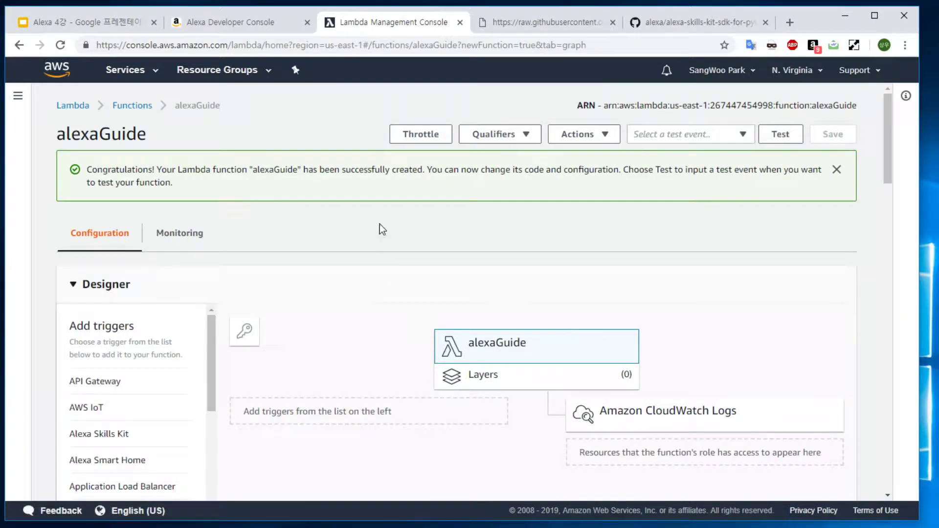
# Check the available code entry types in the alexaGuide function code section.
pyautogui.scroll(-1, 375, 217)
pyautogui.scroll(-6, 398, 434)
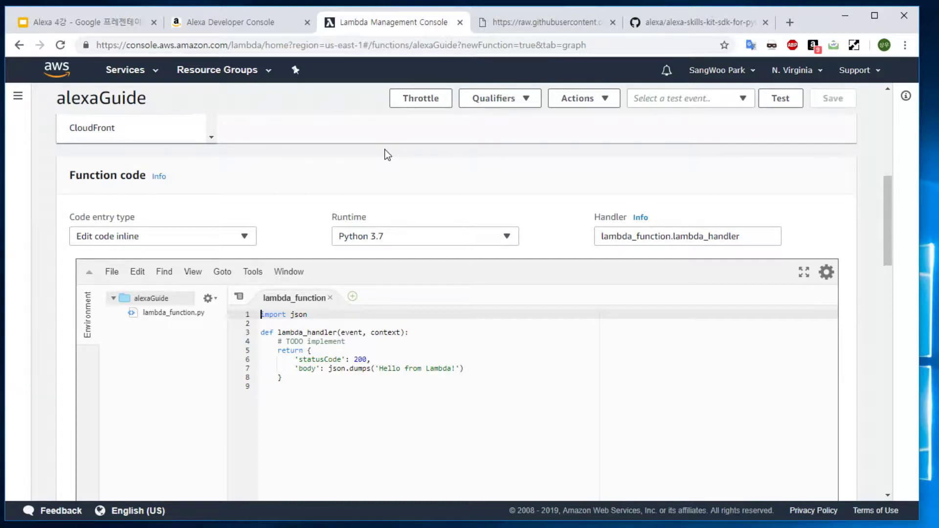
pyautogui.click(177, 238)
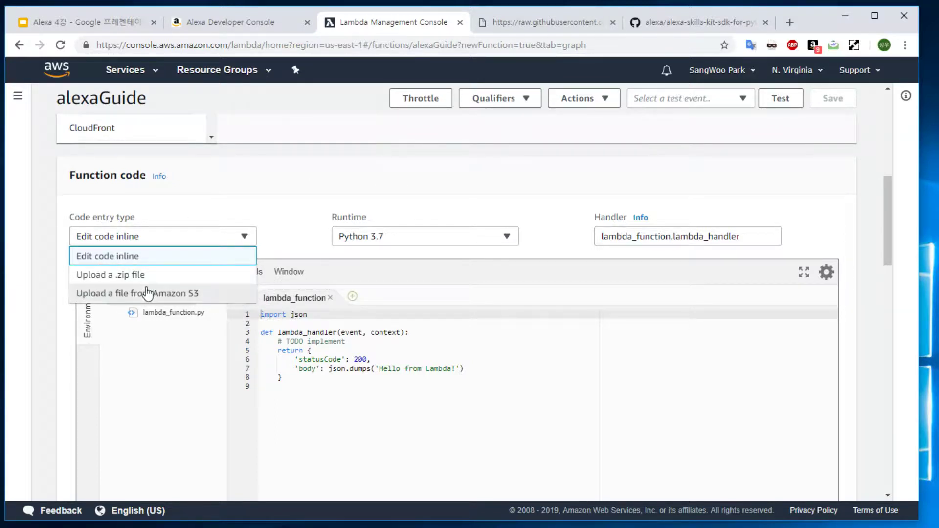
pyautogui.click(362, 159)
# Switch to the alexa-skills-kit-sdk-for-python GitHub repository and look over its overview and file list.
pyautogui.click(547, 27)
pyautogui.click(636, 24)
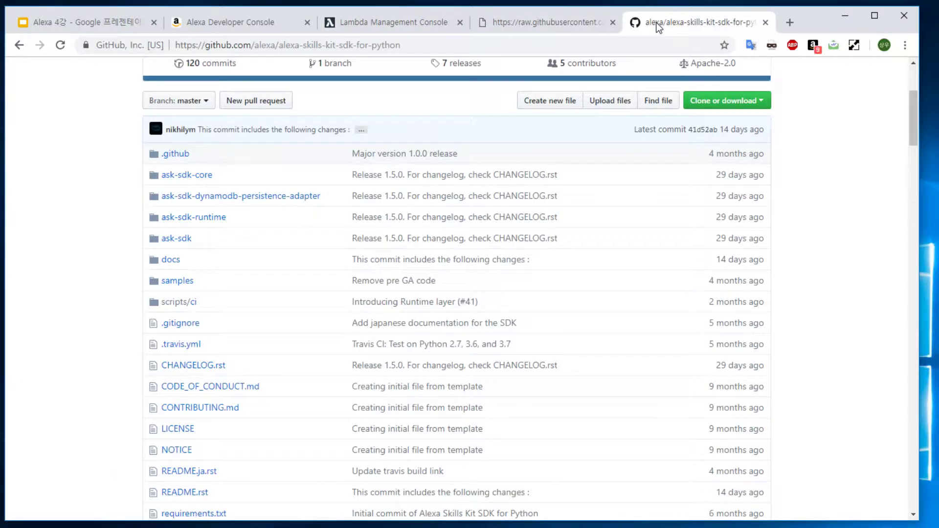
pyautogui.scroll(3, 237, 201)
pyautogui.scroll(1, 237, 201)
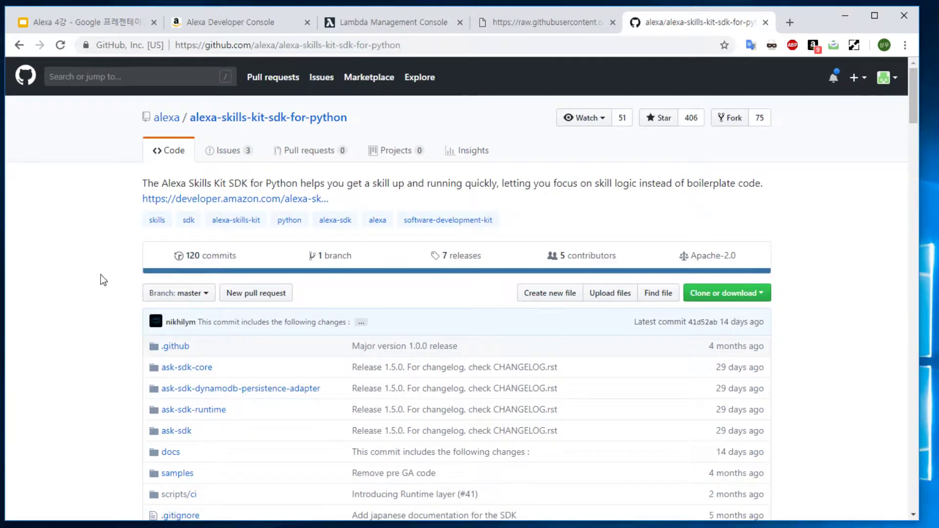
pyautogui.scroll(-4, 826, 310)
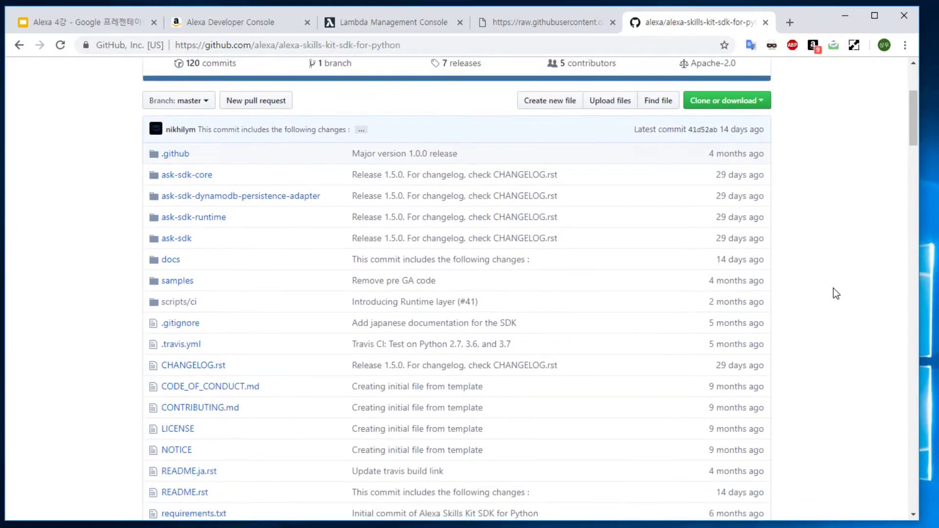
pyautogui.scroll(-2, 834, 283)
pyautogui.scroll(-2, 836, 278)
pyautogui.scroll(7, 834, 276)
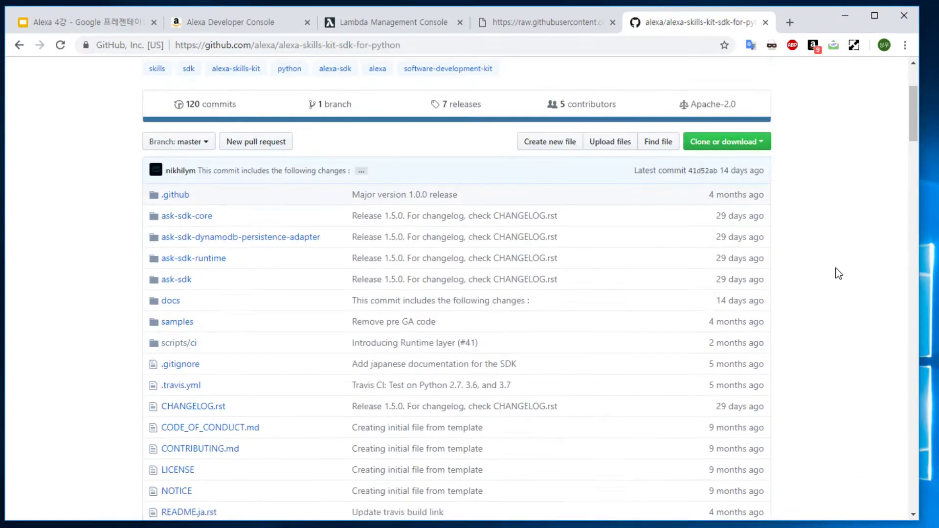
pyautogui.scroll(1, 837, 304)
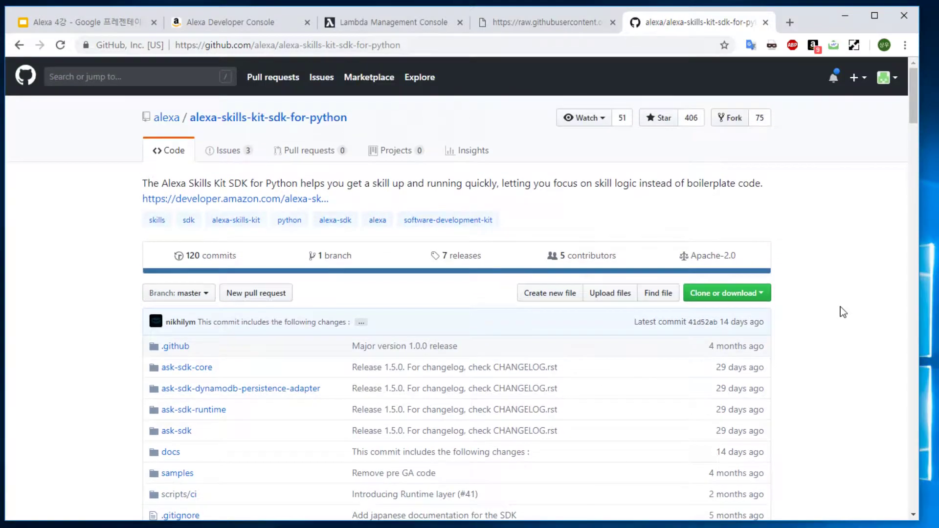
# Check the clone and download options of the alexa-skills-kit-sdk-for-python repository.
pyautogui.click(761, 295)
pyautogui.click(666, 362)
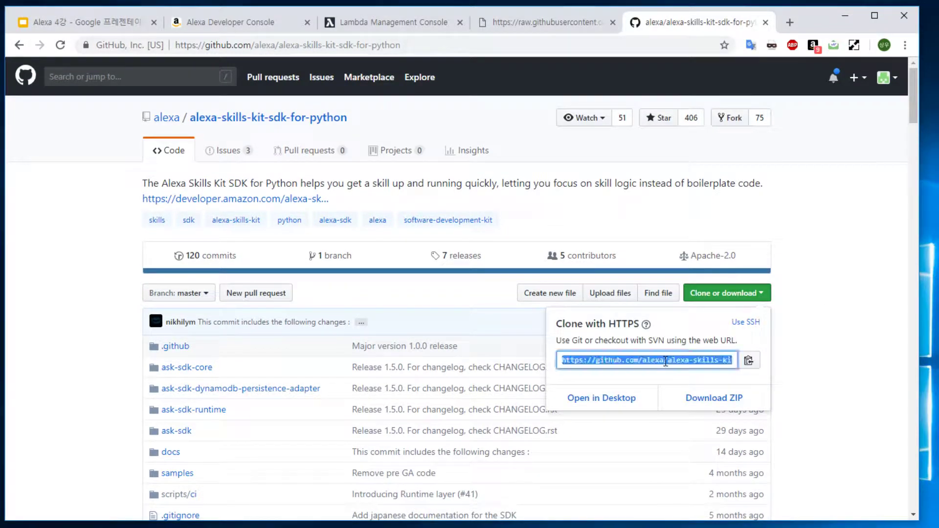
pyautogui.click(822, 373)
pyautogui.scroll(-2, 822, 373)
pyautogui.scroll(2, 838, 321)
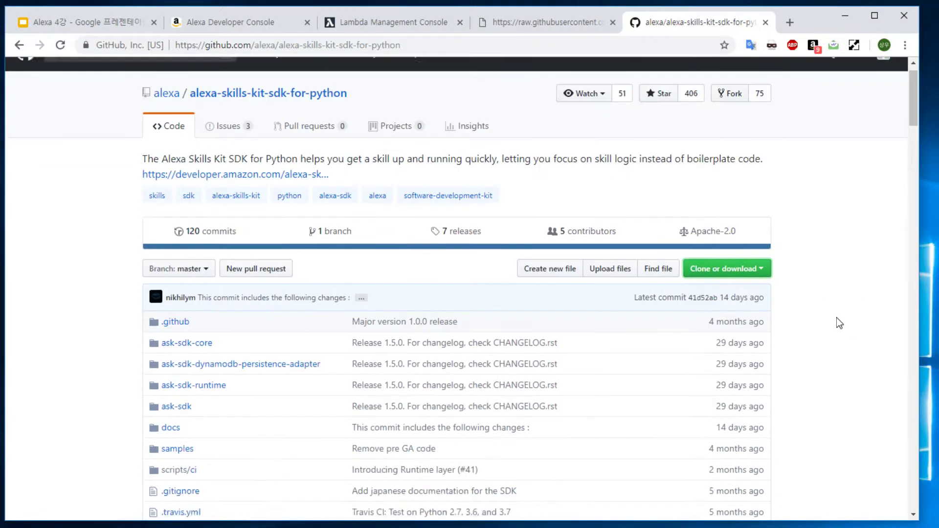
# Switch to the Google Slides presentation and copy the skill-sample-python-city-guide URL from slide 7, "Lambda 기본 코드".
pyautogui.click(86, 22)
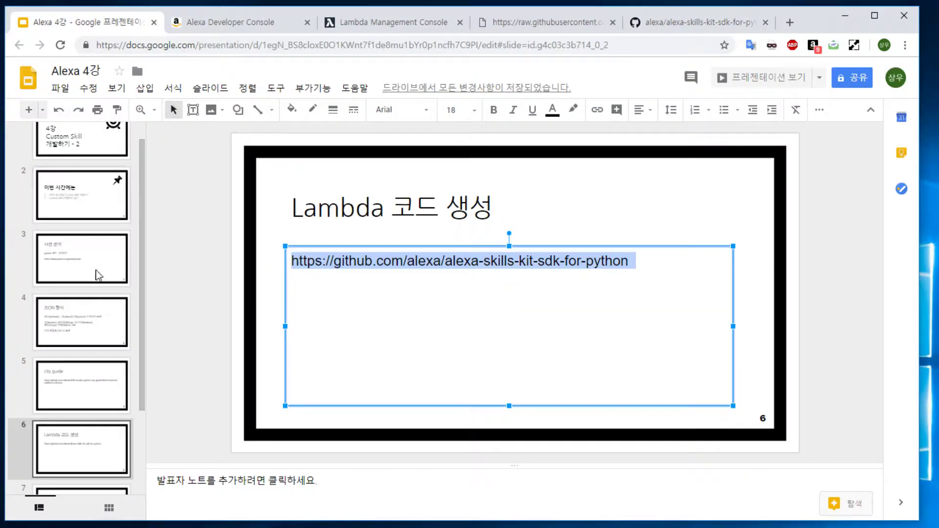
pyautogui.scroll(-2, 71, 403)
pyautogui.click(72, 401)
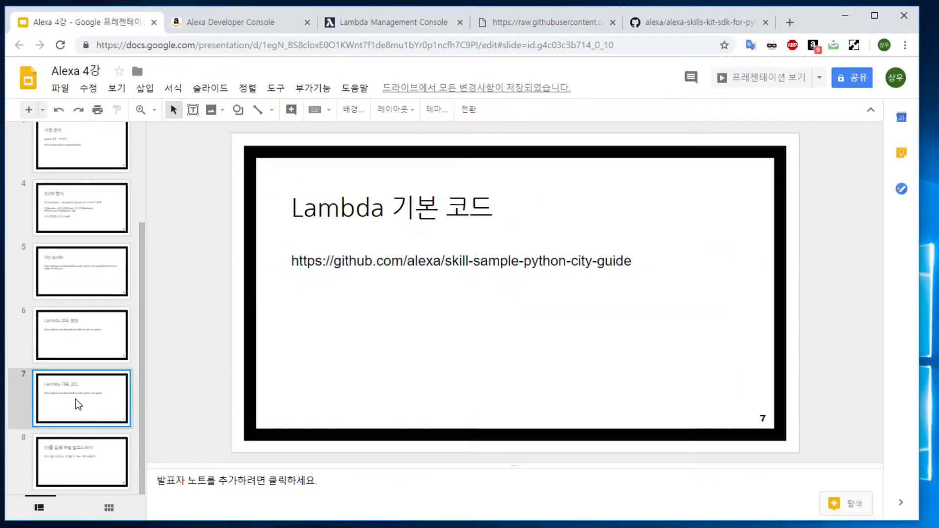
pyautogui.click(371, 260)
pyautogui.hotkey('ctrl', 'a')
pyautogui.hotkey('ctrl', 'c')
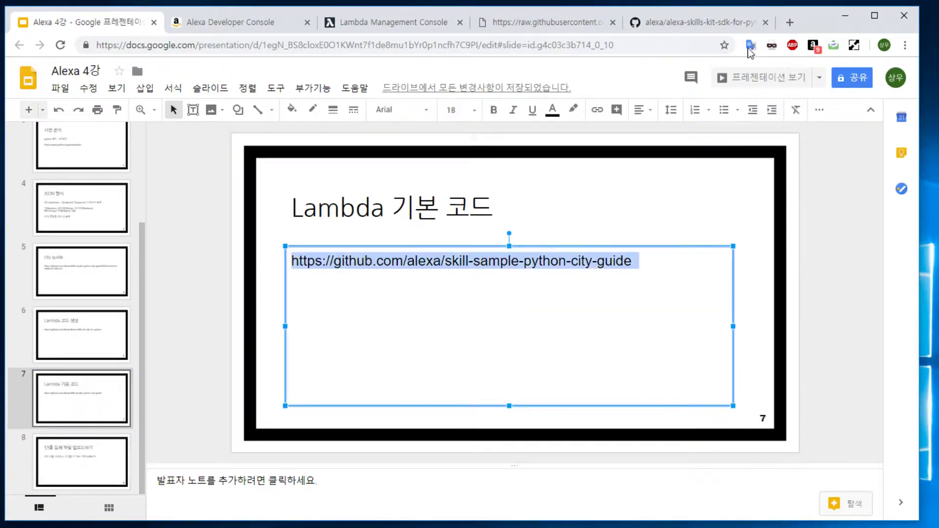
pyautogui.click(789, 22)
pyautogui.hotkey('ctrl', 'v')
pyautogui.press('Return')
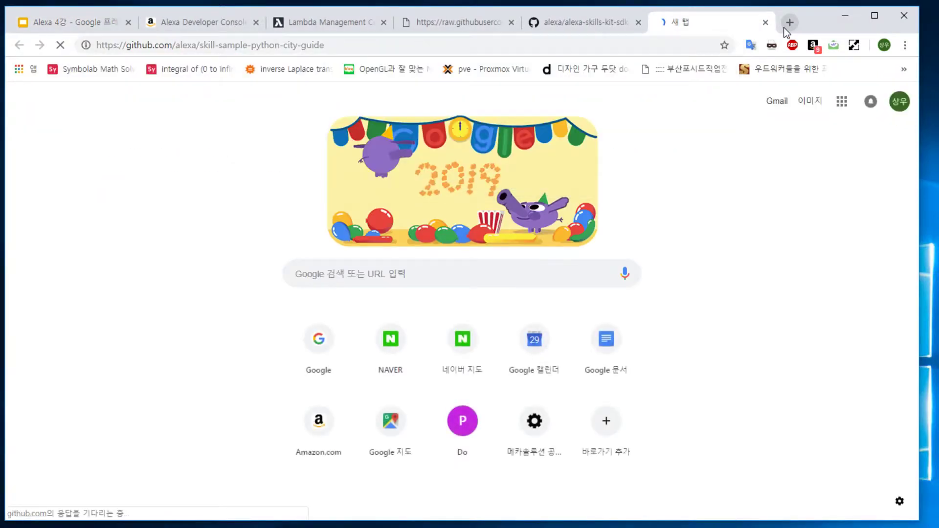
# Look through the city guide sample repository's files, comparing it with the Alexa Skills Kit SDK repository page.
pyautogui.scroll(-2, 571, 264)
pyautogui.scroll(-3, 571, 264)
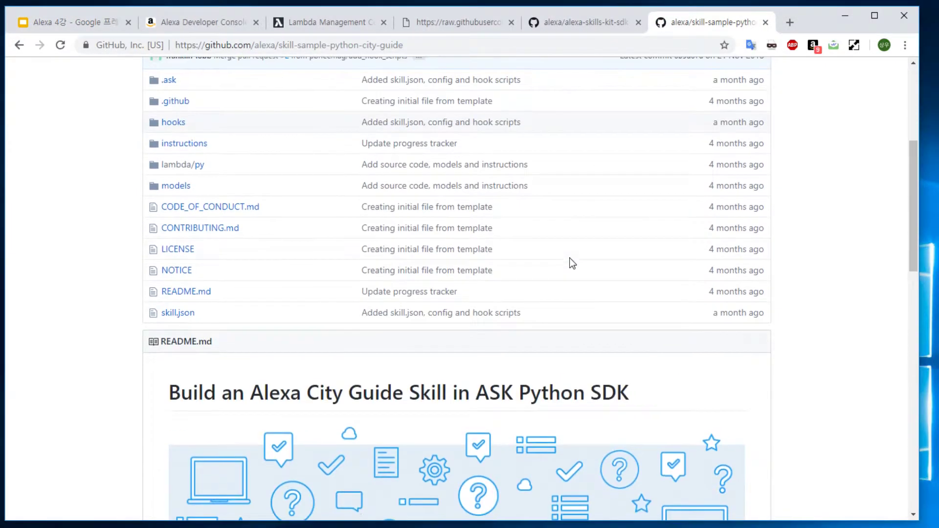
pyautogui.scroll(3, 572, 264)
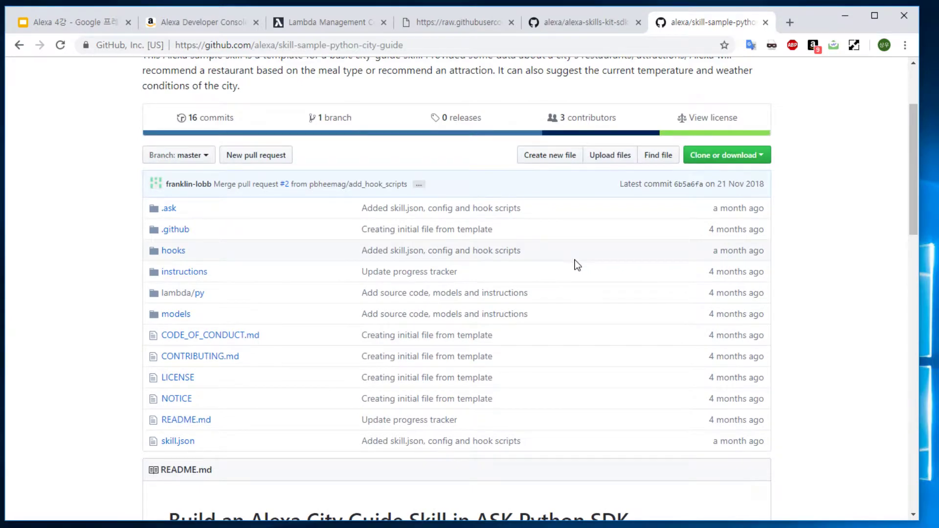
pyautogui.scroll(1, 574, 259)
pyautogui.click(579, 24)
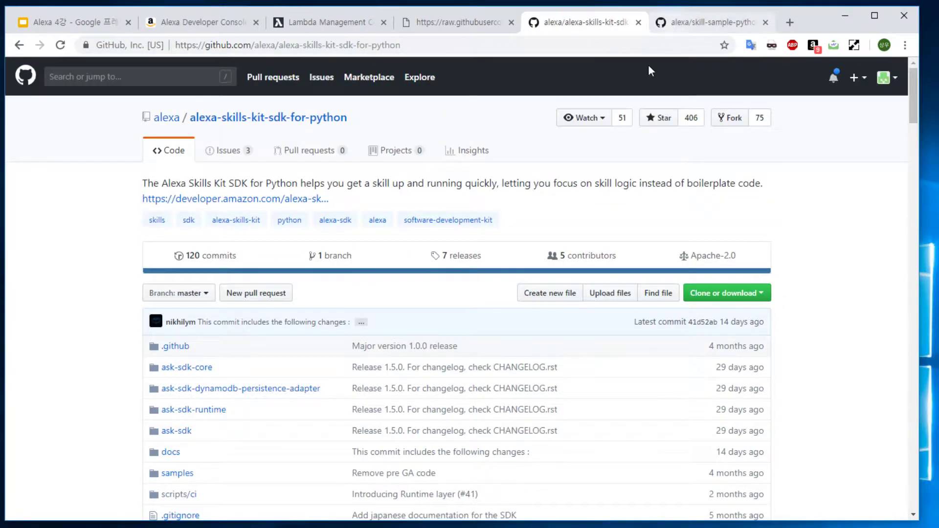
pyautogui.scroll(-5, 550, 227)
pyautogui.click(679, 33)
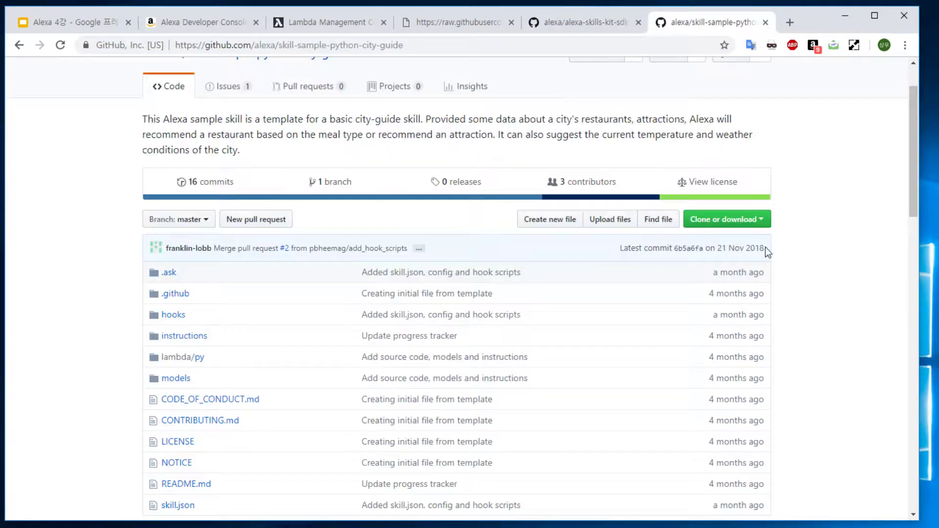
# Download the skill-sample-python-city-guide repository as a ZIP archive.
pyautogui.click(760, 221)
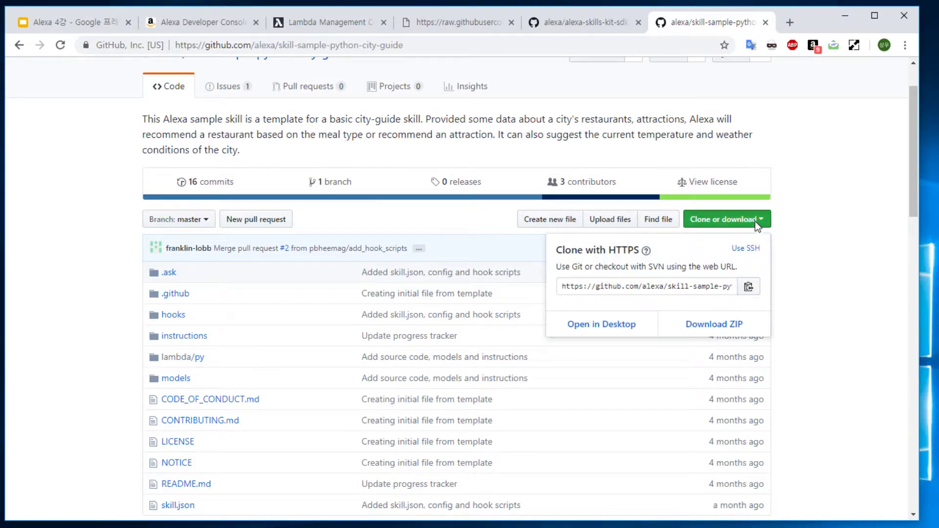
pyautogui.click(739, 338)
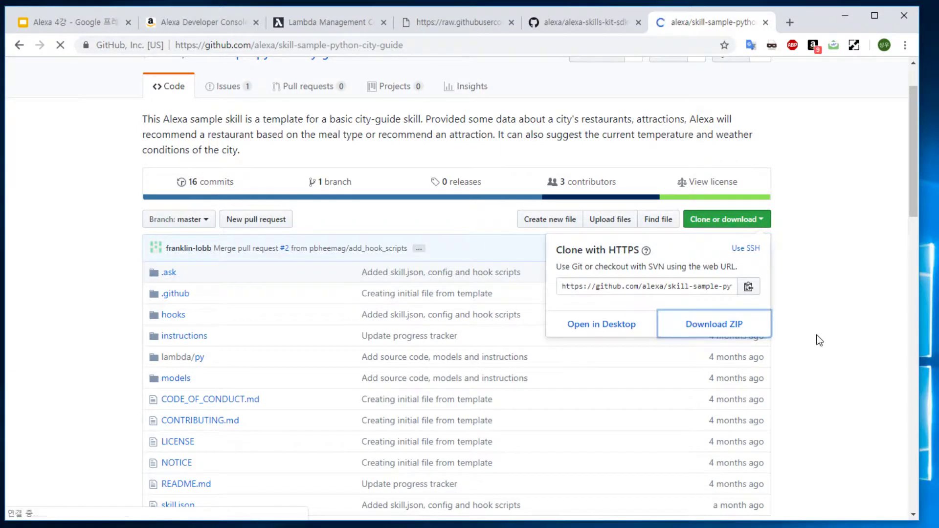
pyautogui.click(829, 307)
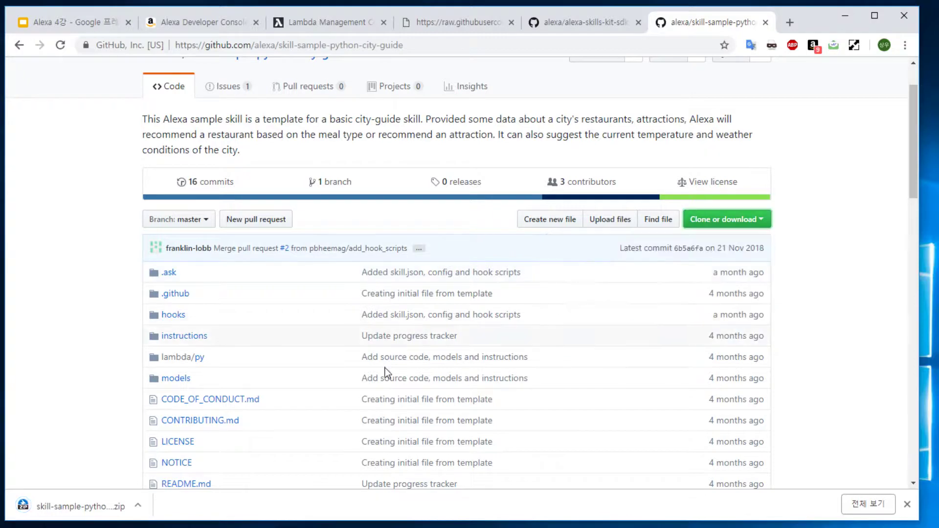
# Open the downloaded skill-sample-python-city-guide-master files in File Explorer and go to the lambda/py folder.
pyautogui.click(67, 508)
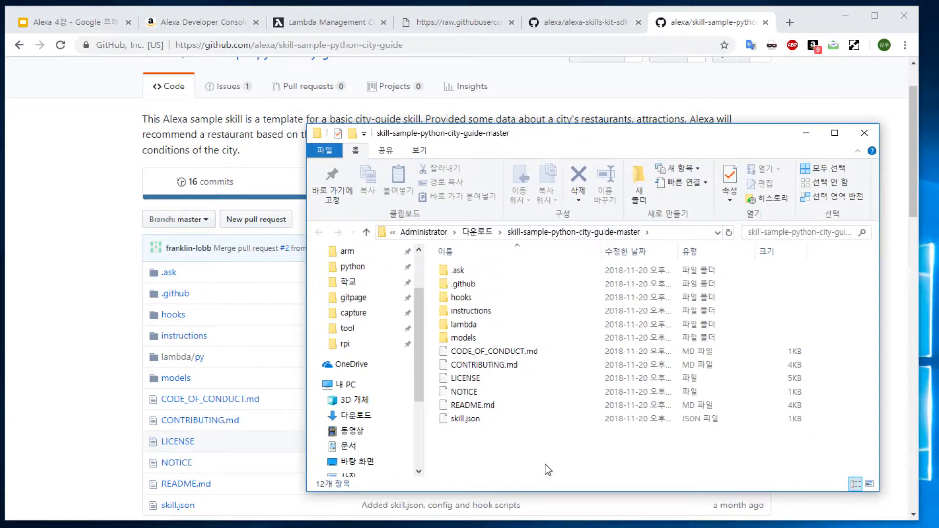
pyautogui.doubleClick(485, 325)
pyautogui.doubleClick(482, 272)
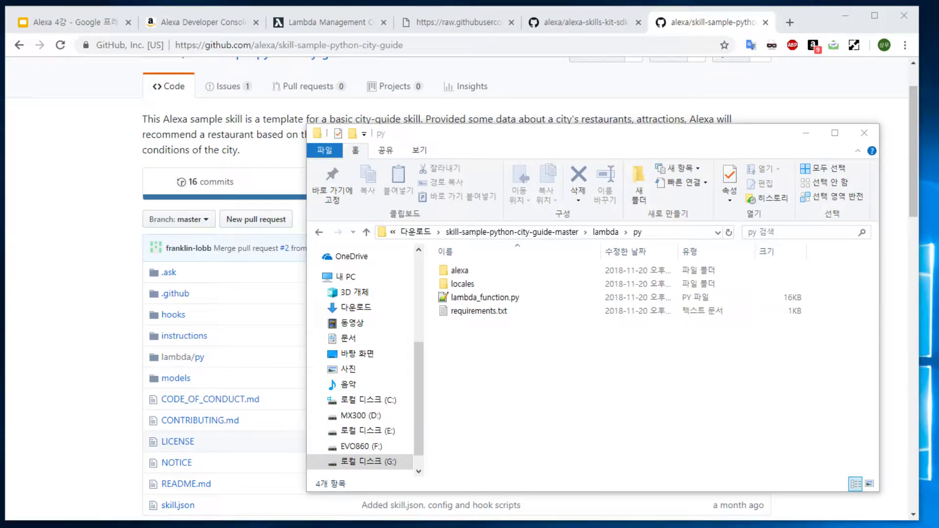
pyautogui.click(633, 384)
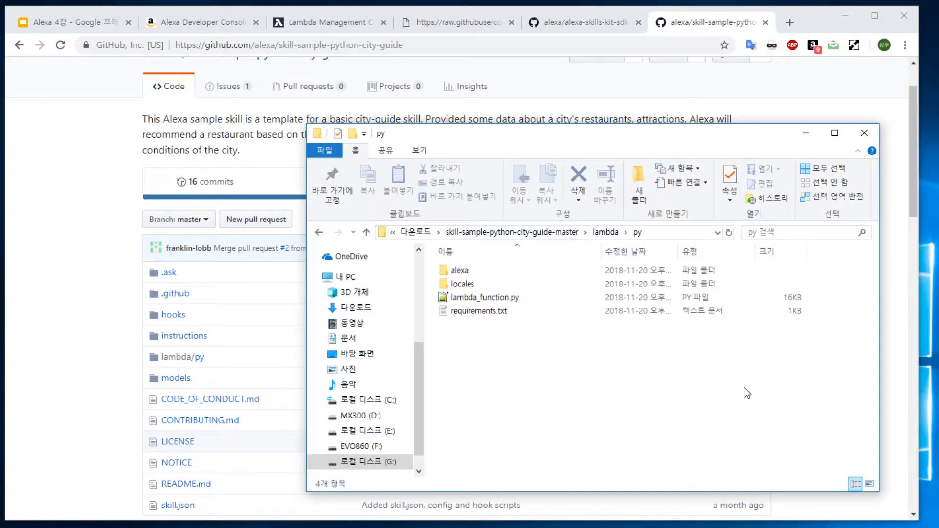
# Open a Command Prompt window by running cmd, and move it clear of the lower part of the folder window.
pyautogui.press('super+r')
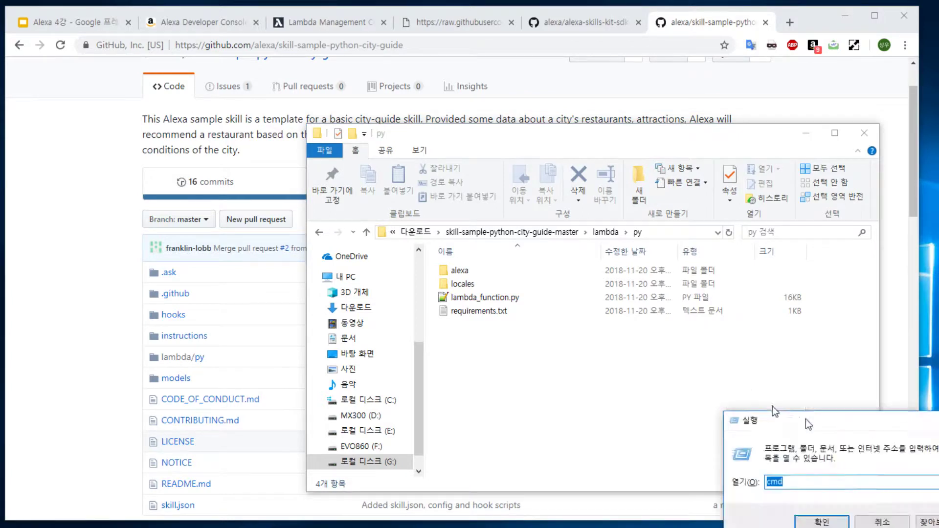
pyautogui.moveTo(882, 438); pyautogui.dragTo(624, 349)
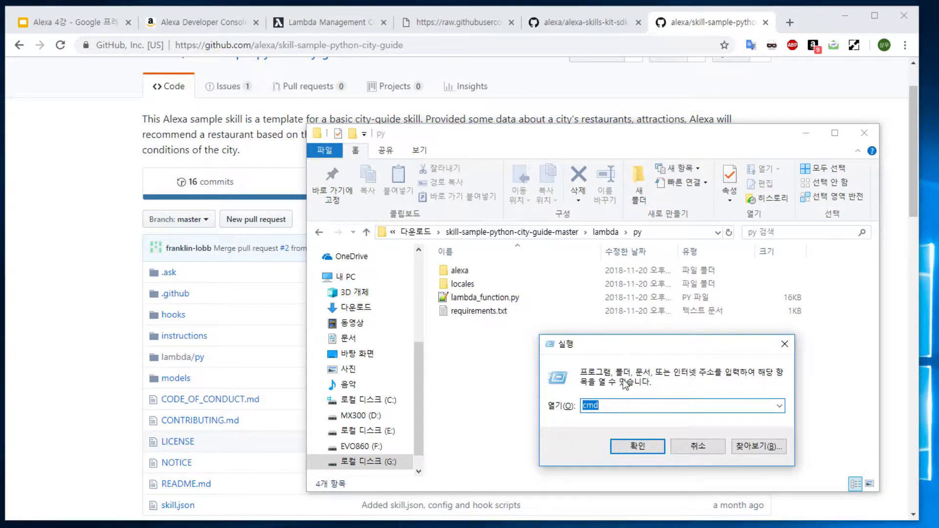
pyautogui.click(618, 406)
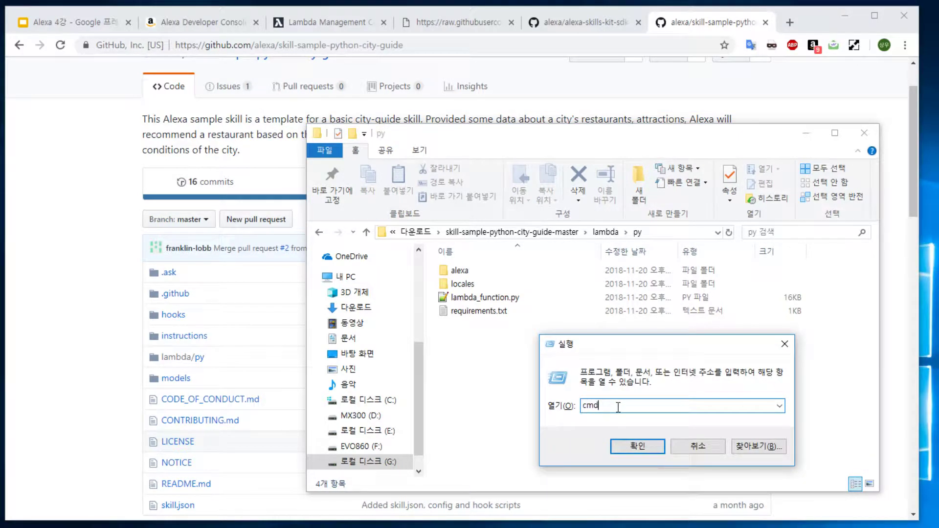
pyautogui.click(631, 453)
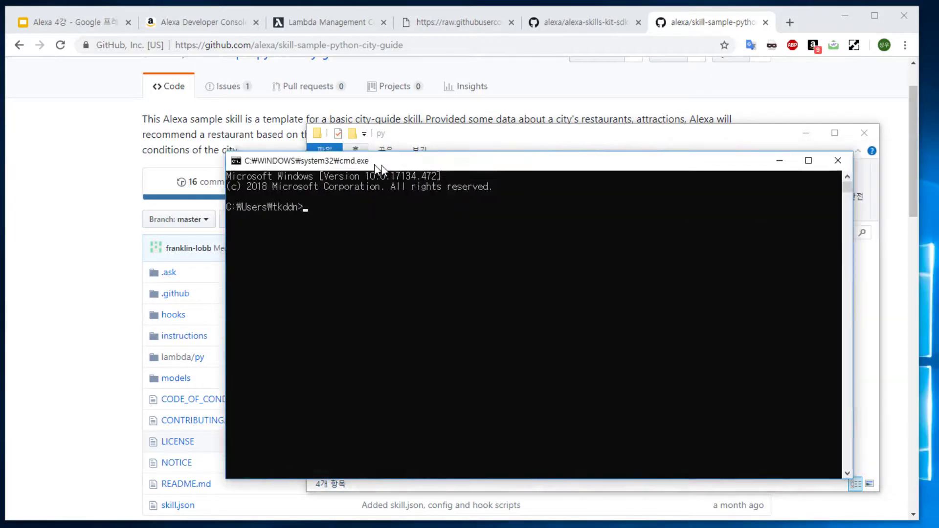
pyautogui.moveTo(582, 153); pyautogui.dragTo(536, 91)
pyautogui.click(622, 214)
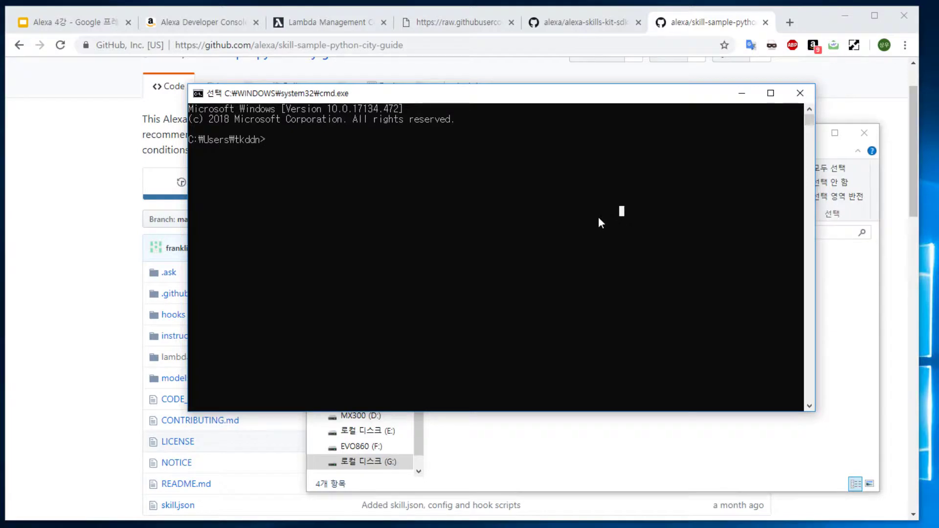
# Arrange the Command Prompt and py folder windows so that both stay reachable side by side.
pyautogui.click(614, 439)
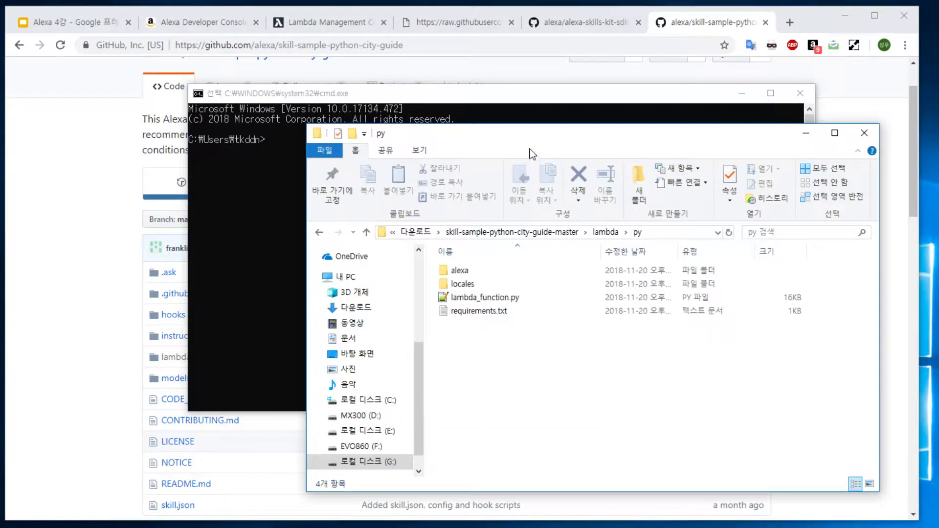
pyautogui.moveTo(521, 137); pyautogui.dragTo(531, 147)
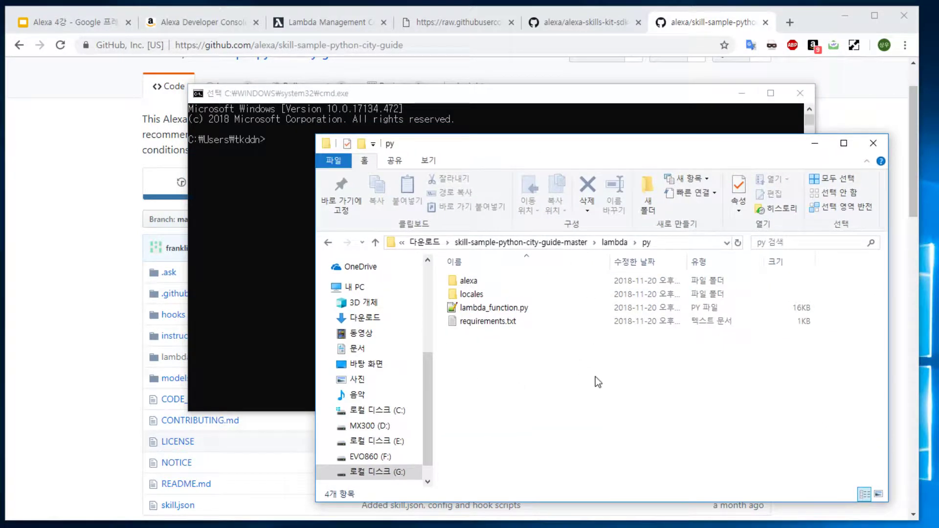
pyautogui.click(290, 289)
pyautogui.moveTo(352, 93); pyautogui.dragTo(222, 57)
pyautogui.click(596, 440)
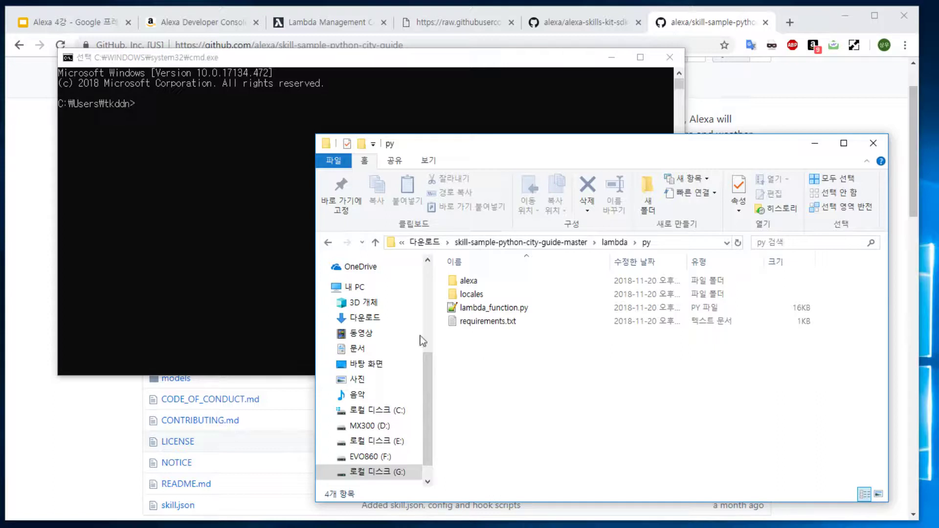
# Switch the Command Prompt to the G: drive and change into its python directory.
pyautogui.click(257, 246)
pyautogui.write('g:')
pyautogui.press('Return')
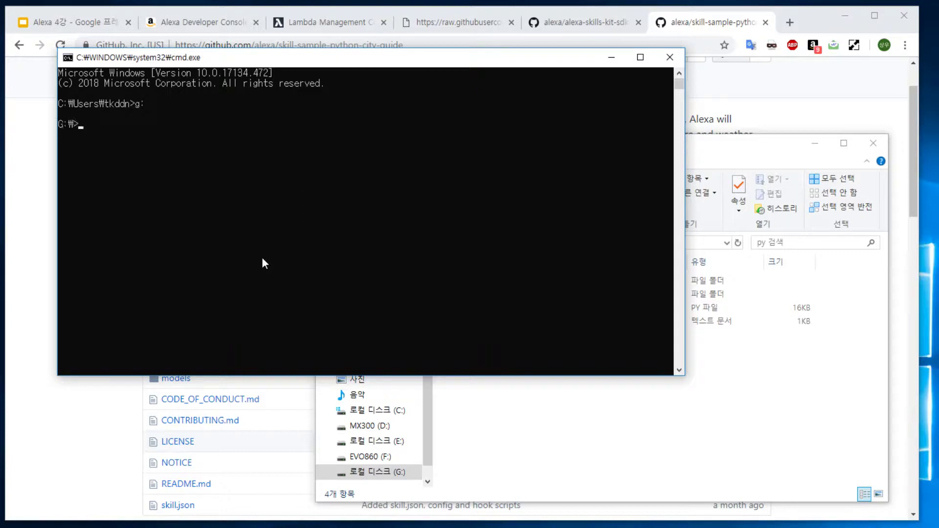
pyautogui.write('cd python')
pyautogui.press('Return')
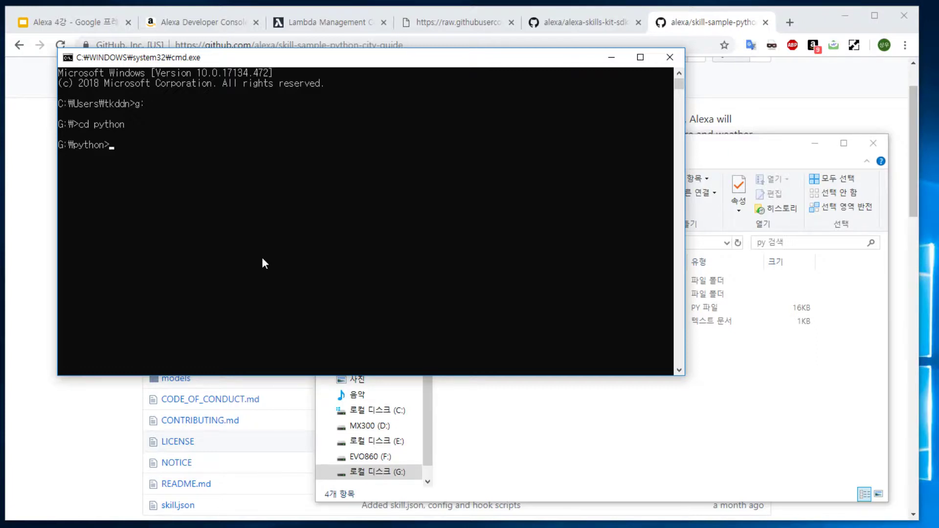
# Display pip's usage help in the Command Prompt, read through it, and list the installed packages.
pyautogui.write('pip')
pyautogui.press('Return')
pyautogui.scroll(7, 293, 185)
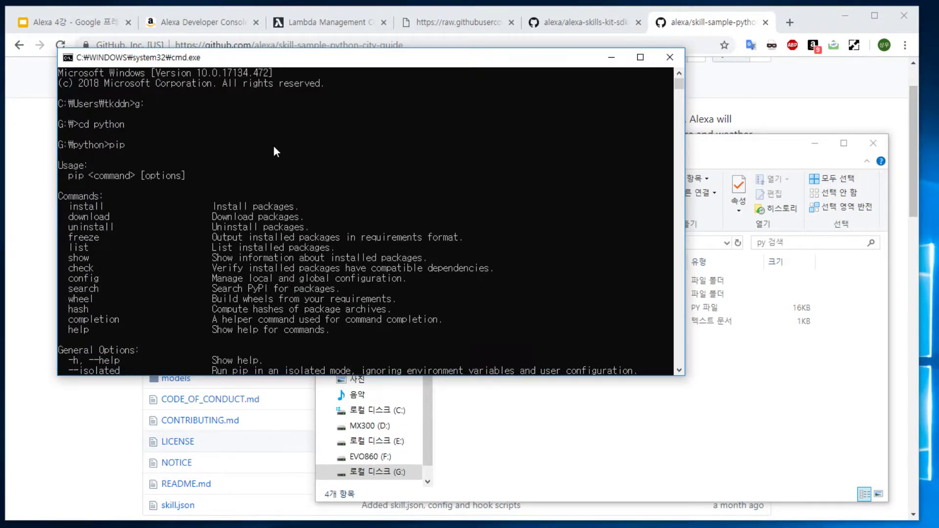
pyautogui.scroll(-12, 134, 212)
pyautogui.scroll(4, 157, 254)
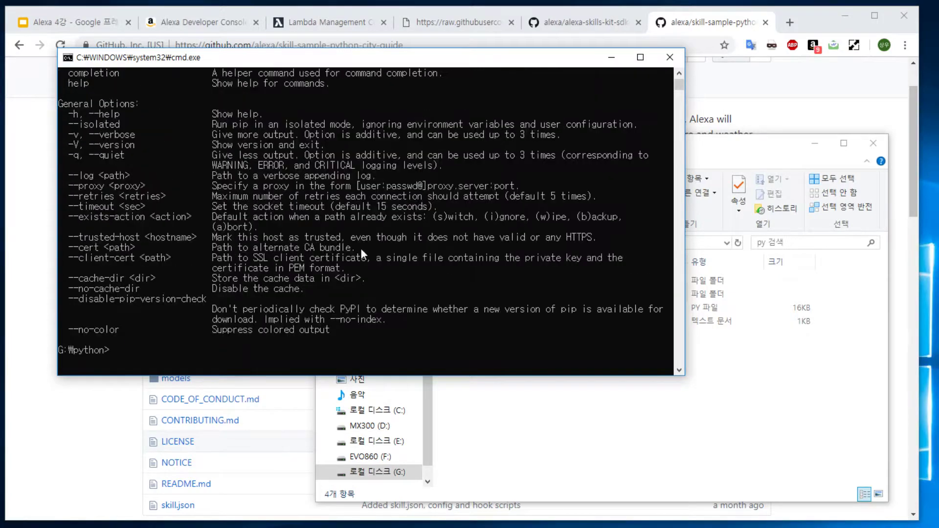
pyautogui.write('pip list')
pyautogui.press('Return')
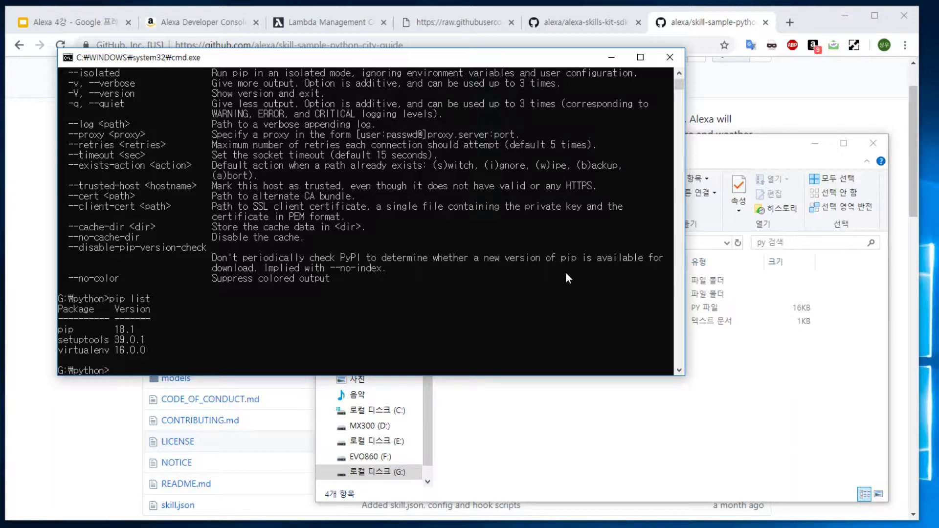
# Run the pip installation of virtualenv and create a virtual environment named lambdaJson in G:\python.
pyautogui.write('pip install virtualenv')
pyautogui.press('Return')
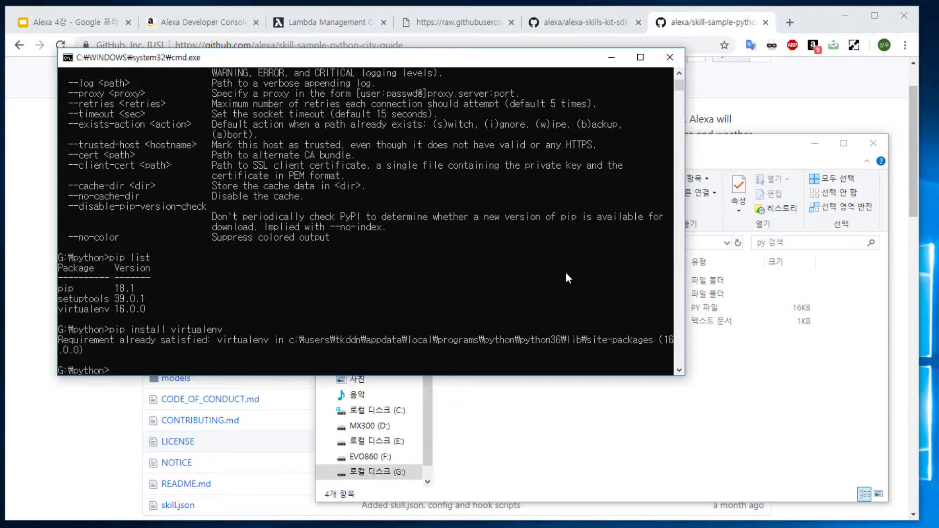
pyautogui.write('virtualenv lambdaJson')
pyautogui.press('Return')
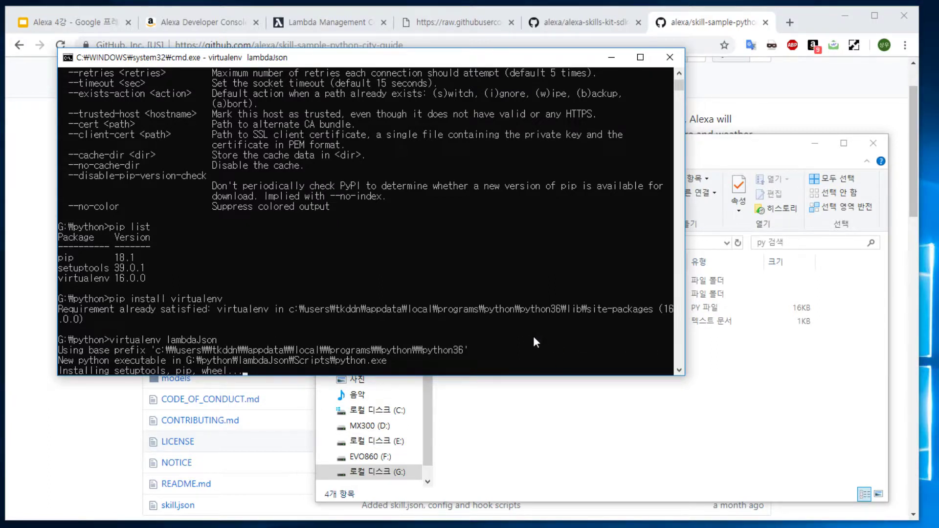
pyautogui.click(757, 380)
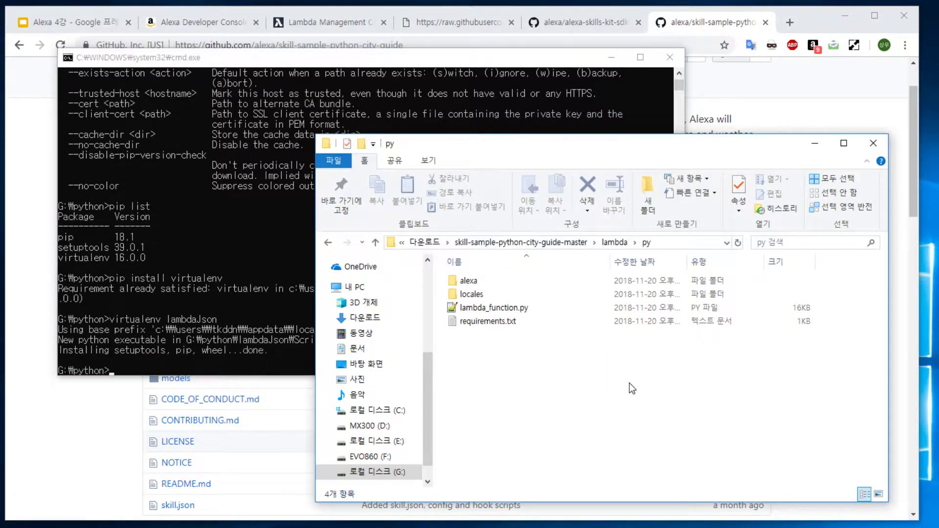
pyautogui.click(250, 368)
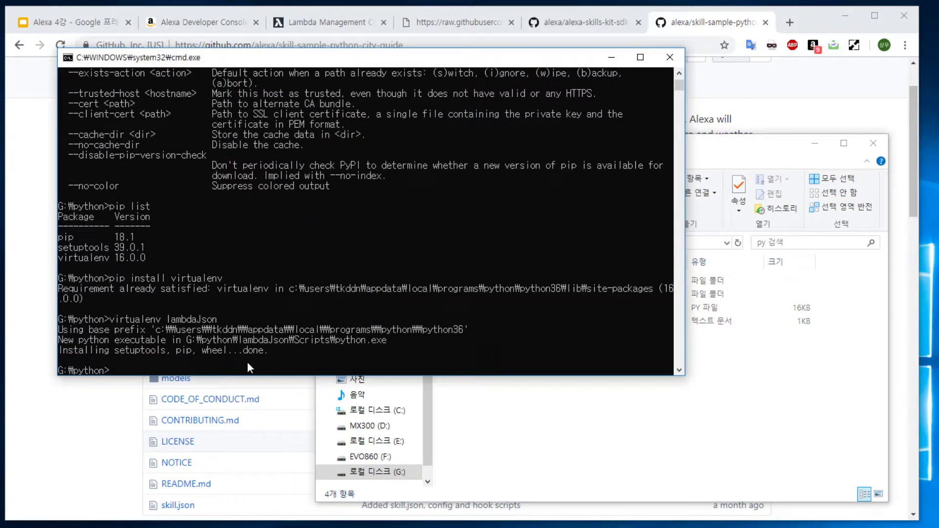
# Change into the lambdaJson directory in the Command Prompt and list its contents.
pyautogui.write('cd lambdaJson')
pyautogui.press('Return')
pyautogui.write('dir')
pyautogui.press('Return')
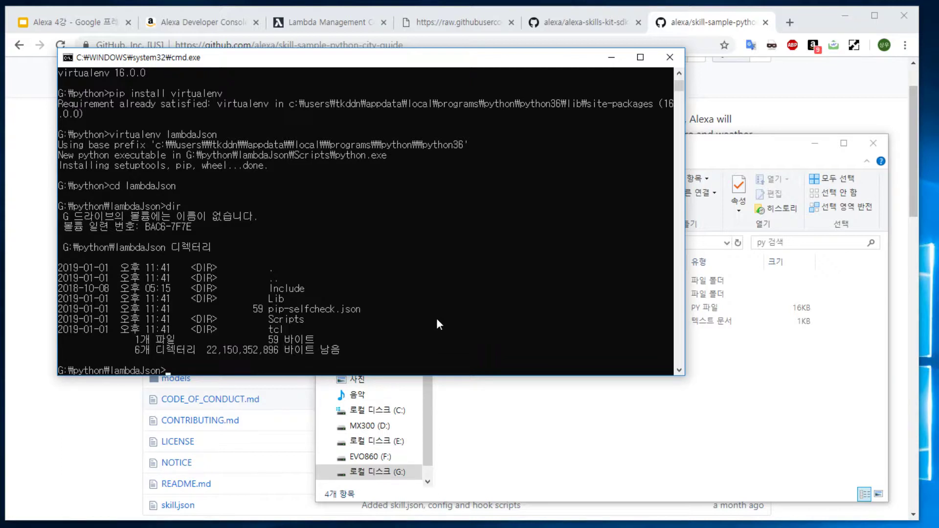
# Copy the alexa and locales folders, lambda_function.py and requirements.txt from the sample's lambda/py folder.
pyautogui.click(592, 407)
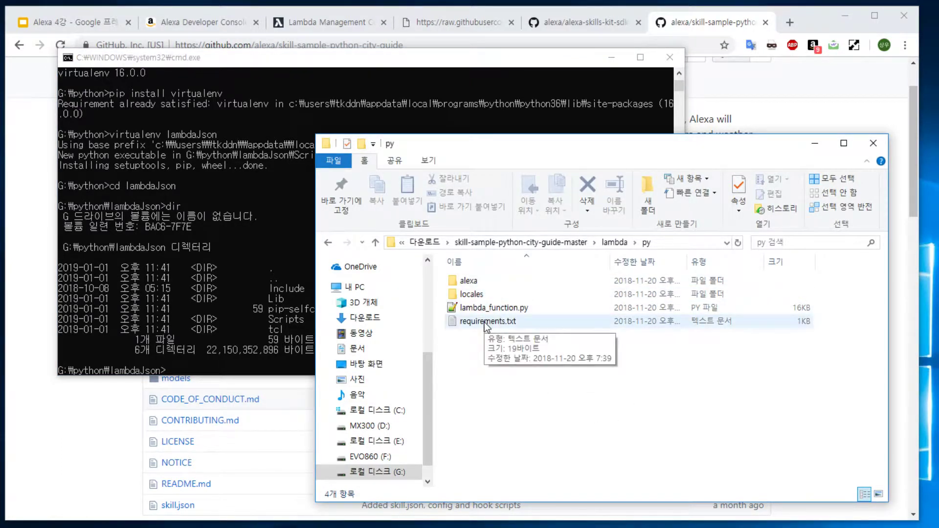
pyautogui.moveTo(685, 424); pyautogui.dragTo(459, 272)
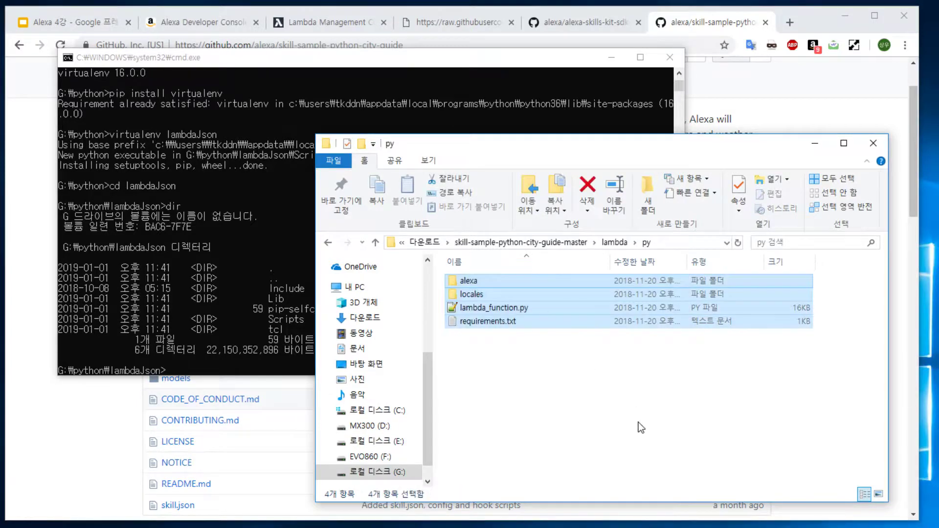
pyautogui.hotkey('ctrl', 'c')
pyautogui.click(682, 414)
pyautogui.hotkey('alt', 'Tab')
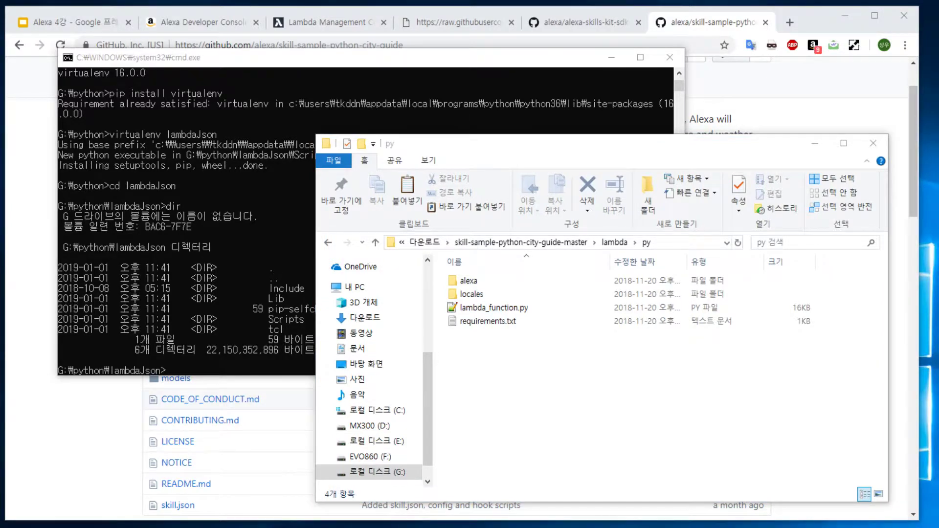
# Open G:\python\lambdaJson in a new File Explorer window and paste the copied sample files there.
pyautogui.press('super+e')
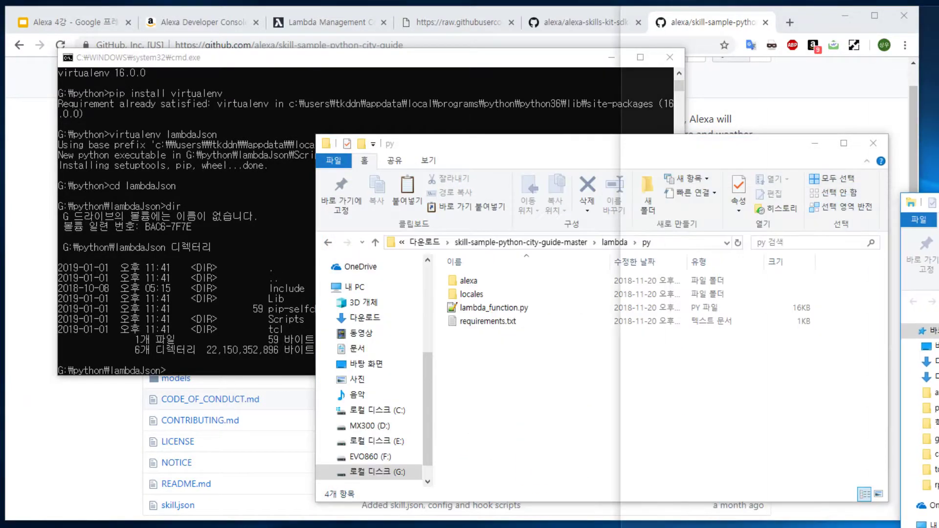
pyautogui.moveTo(930, 202); pyautogui.dragTo(670, 100)
pyautogui.scroll(-1, 388, 383)
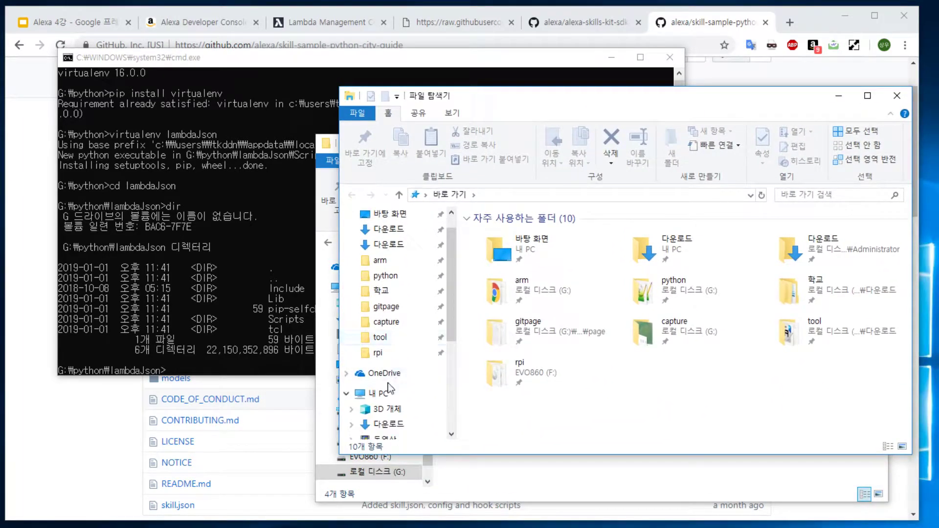
pyautogui.scroll(1, 390, 362)
pyautogui.click(385, 302)
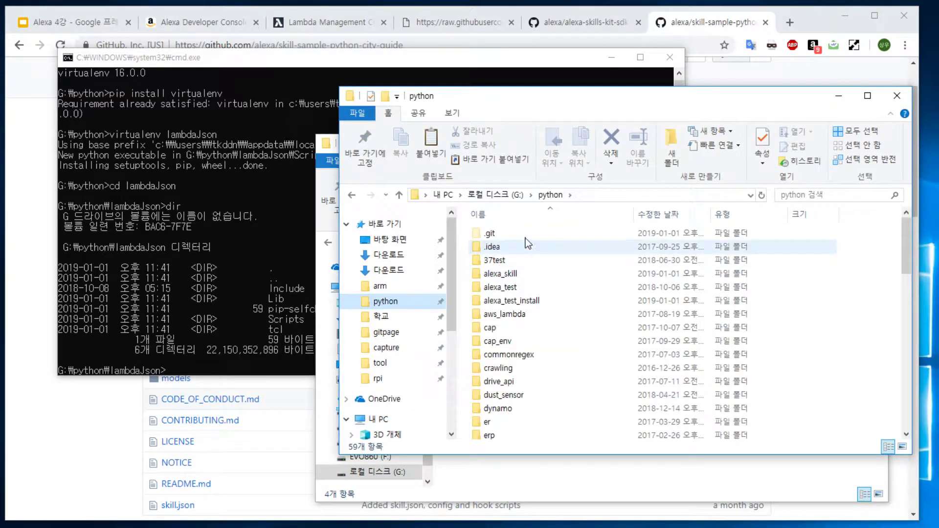
pyautogui.click(548, 301)
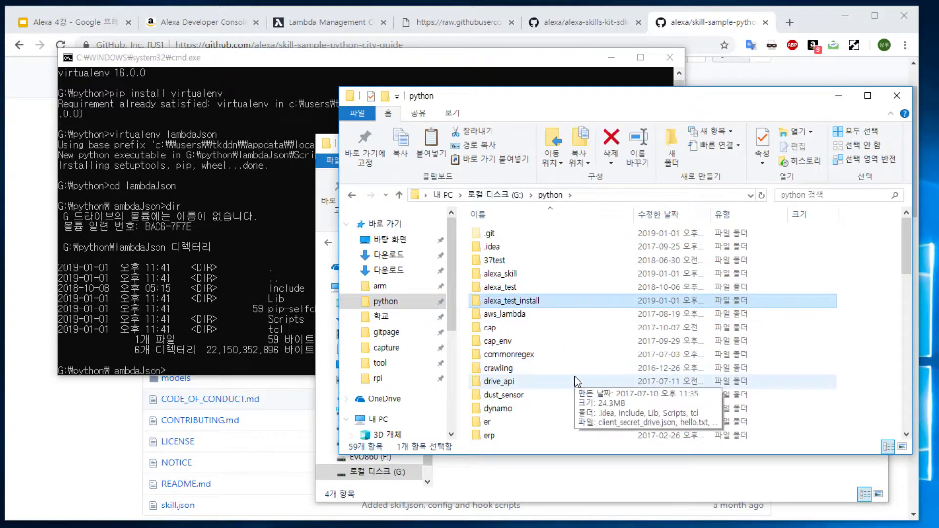
pyautogui.press('l')
pyautogui.press('Return')
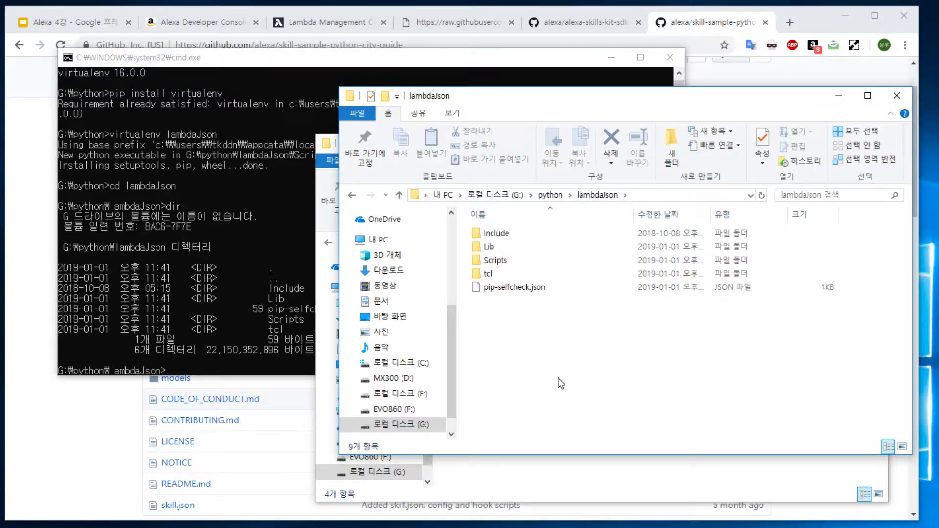
pyautogui.hotkey('ctrl', 'v')
pyautogui.click(551, 395)
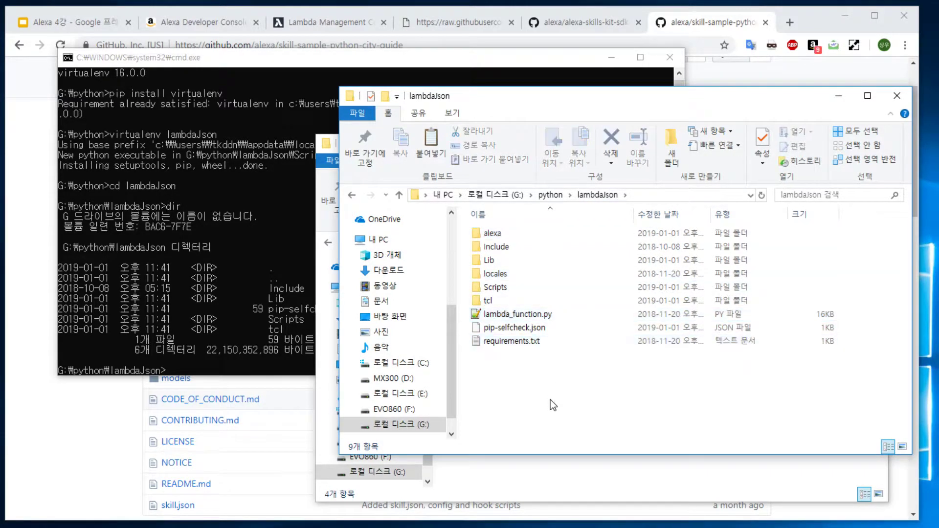
# Open requirements.txt from the lambdaJson folder, check the packages it lists, and close it.
pyautogui.click(530, 342)
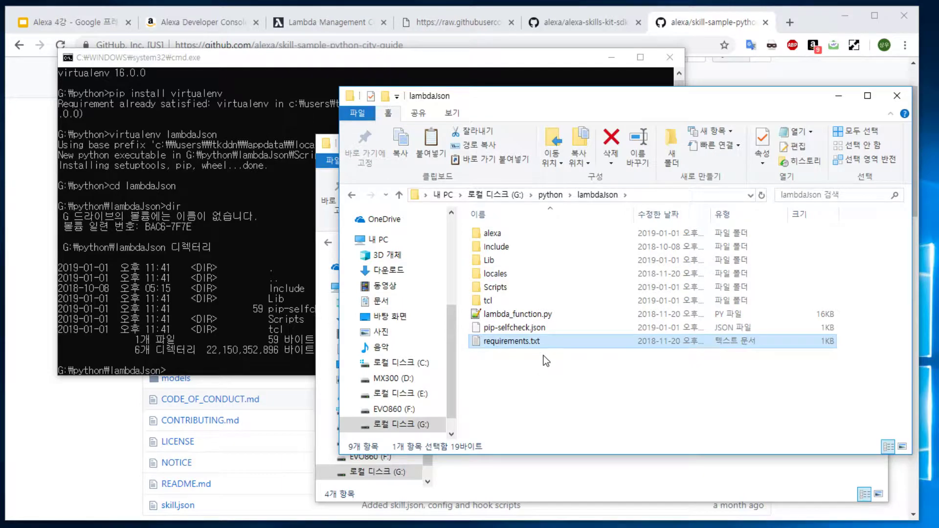
pyautogui.doubleClick(547, 346)
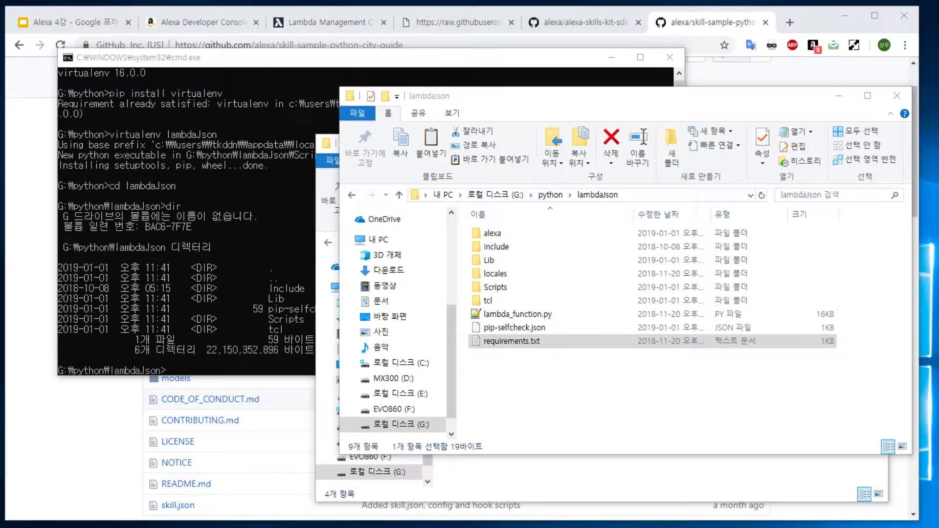
pyautogui.moveTo(639, 151); pyautogui.dragTo(373, 178)
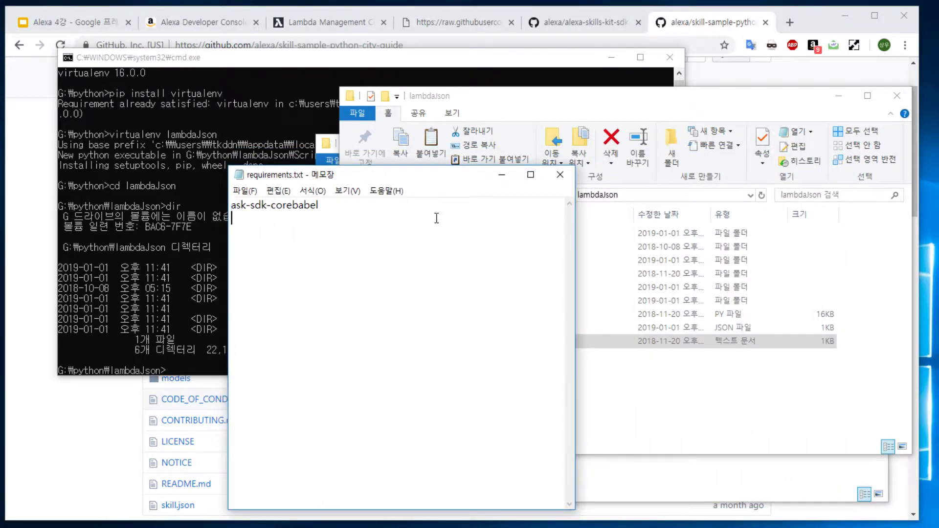
pyautogui.moveTo(437, 218); pyautogui.dragTo(230, 205)
pyautogui.click(330, 204)
pyautogui.click(558, 175)
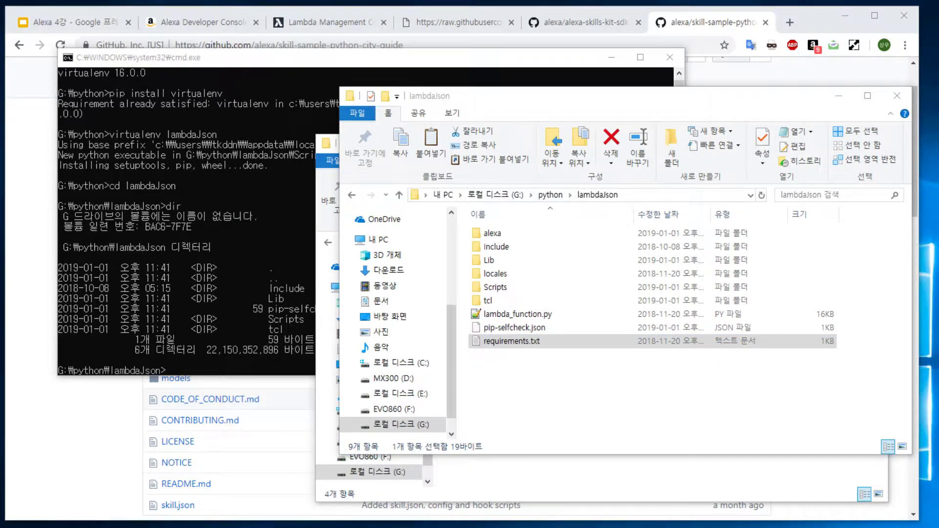
# Change into the Scripts directory in the Command Prompt, list its files, and activate the lambdaJson virtual environment.
pyautogui.click(215, 336)
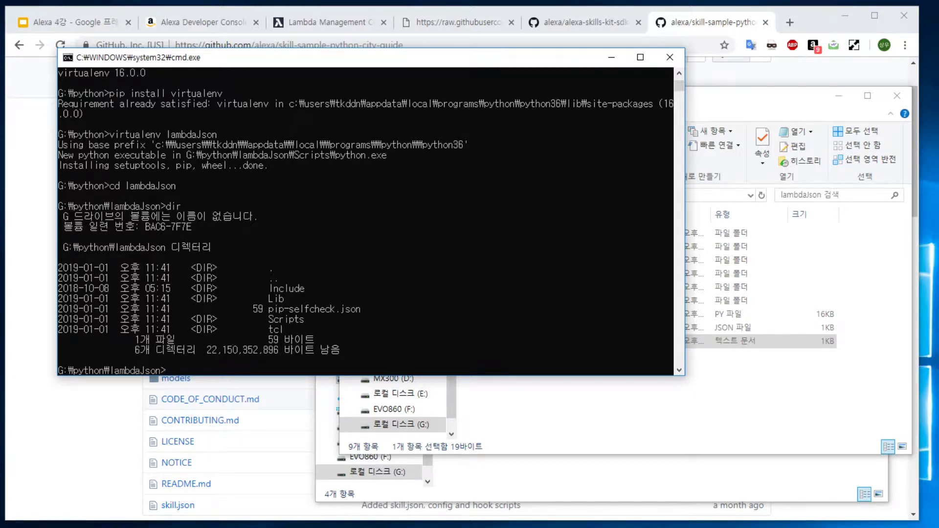
pyautogui.write('cd Sc')
pyautogui.press('Tab')
pyautogui.press('Return')
pyautogui.write('dir')
pyautogui.press('Return')
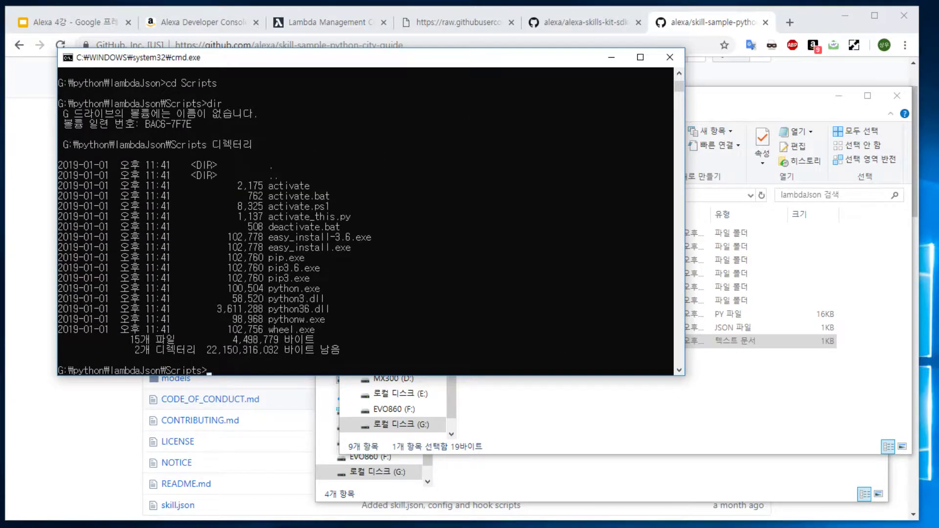
pyautogui.write('ac')
pyautogui.press('Tab')
pyautogui.press('Return')
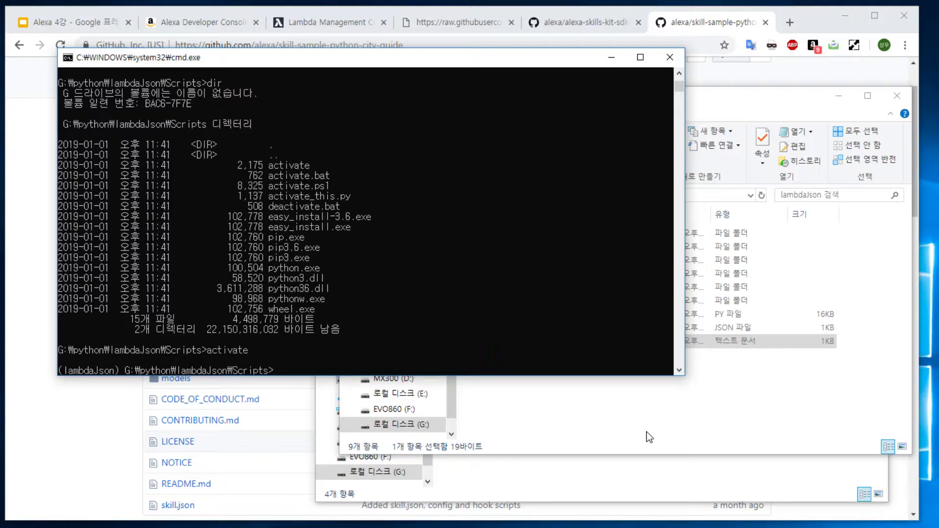
# Return to the lambdaJson directory and install the packages from requirements.txt into the target folder skill_env with pip.
pyautogui.write('cd ..')
pyautogui.press('Return')
pyautogui.write('dir')
pyautogui.press('Return')
pyautogui.write('pip install')
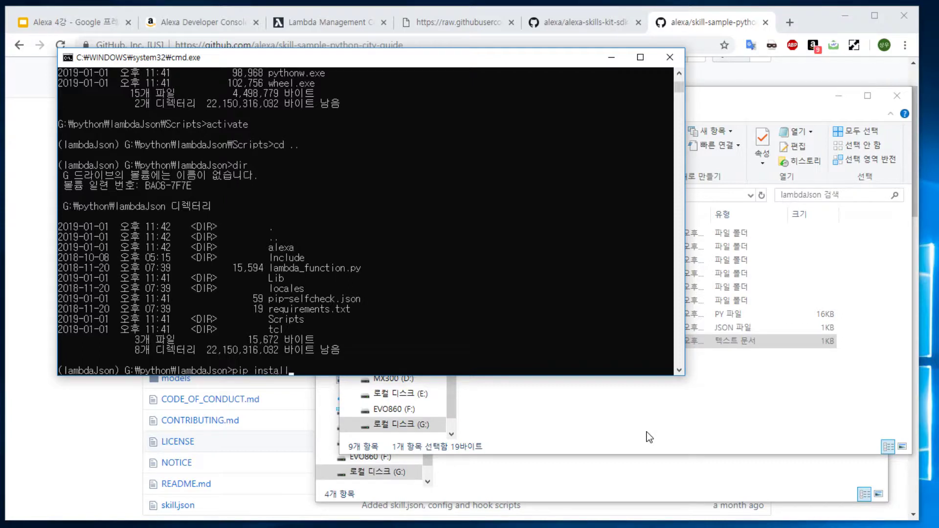
pyautogui.write(' -r requirements.txt -t skill_env')
pyautogui.press('Return')
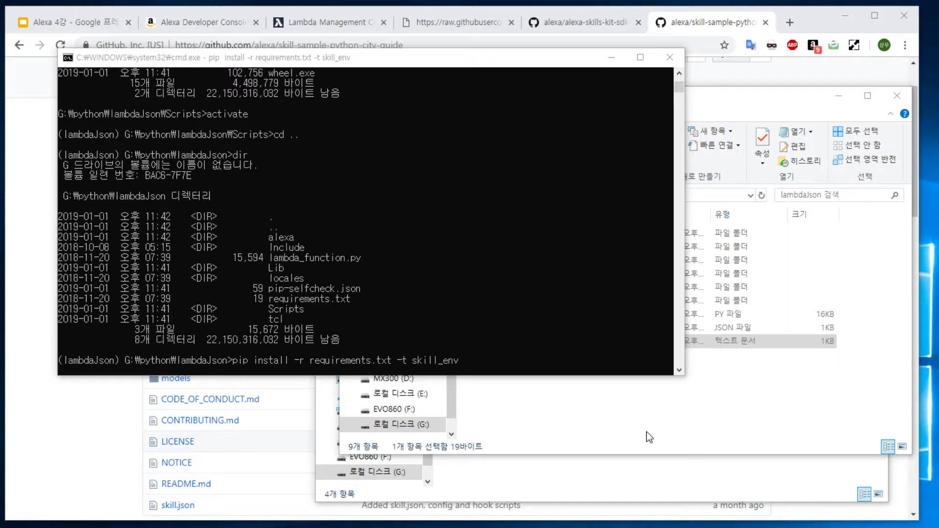
pyautogui.click(542, 391)
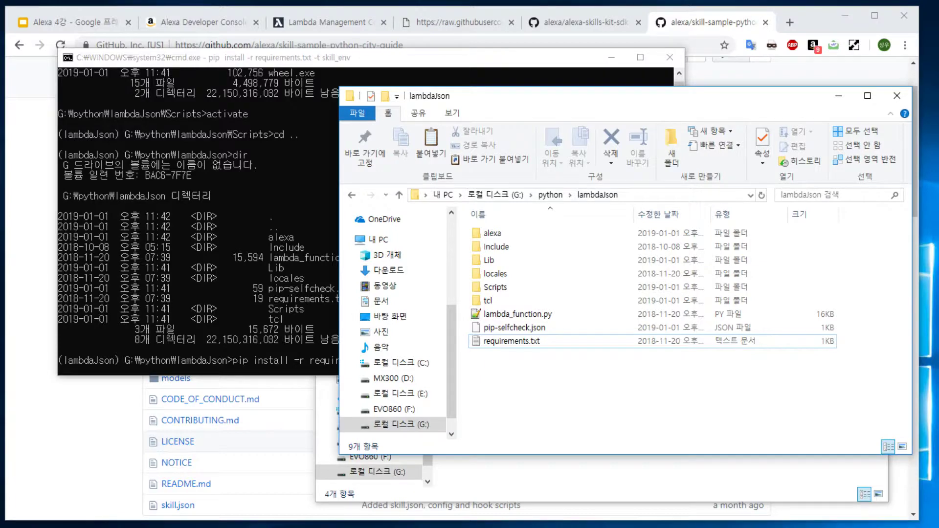
pyautogui.click(230, 313)
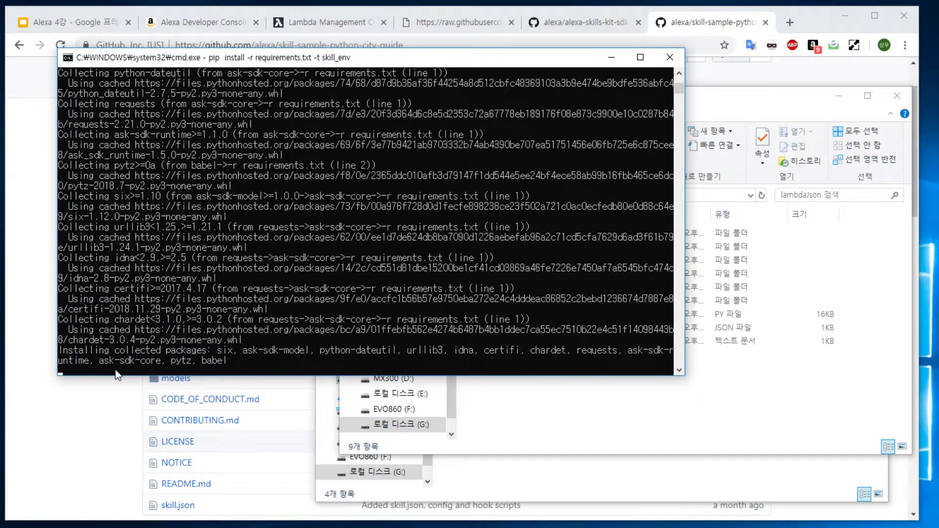
pyautogui.click(844, 419)
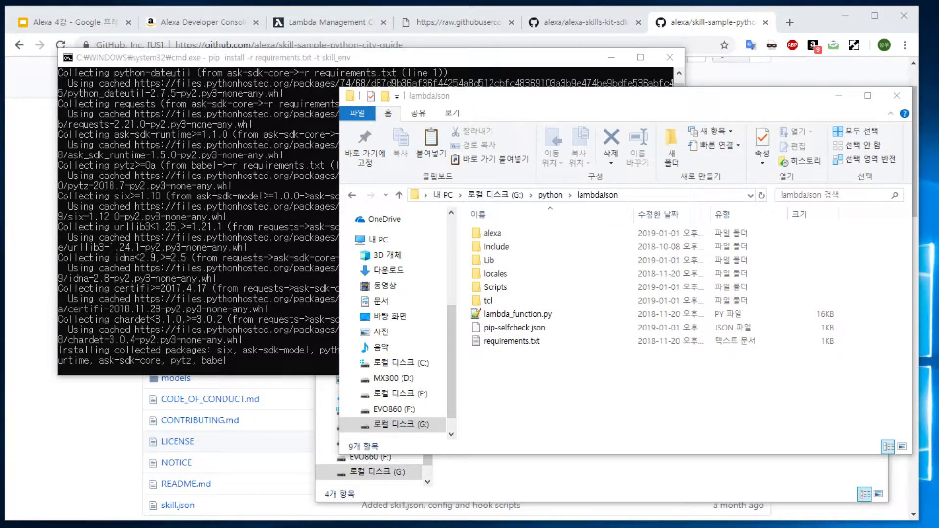
pyautogui.click(292, 357)
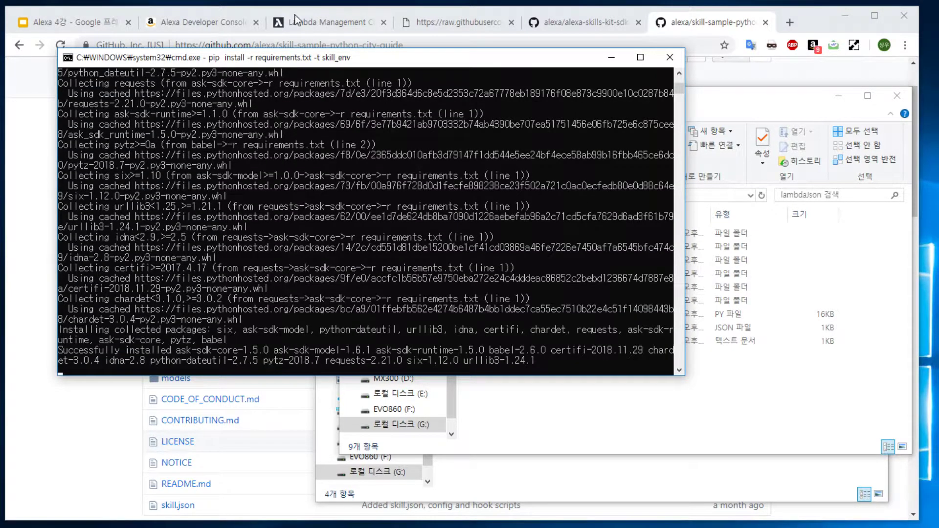
# Switch to the Alexa Developer Console, open the skill's Invocation page, and save and build the interaction model.
pyautogui.click(220, 7)
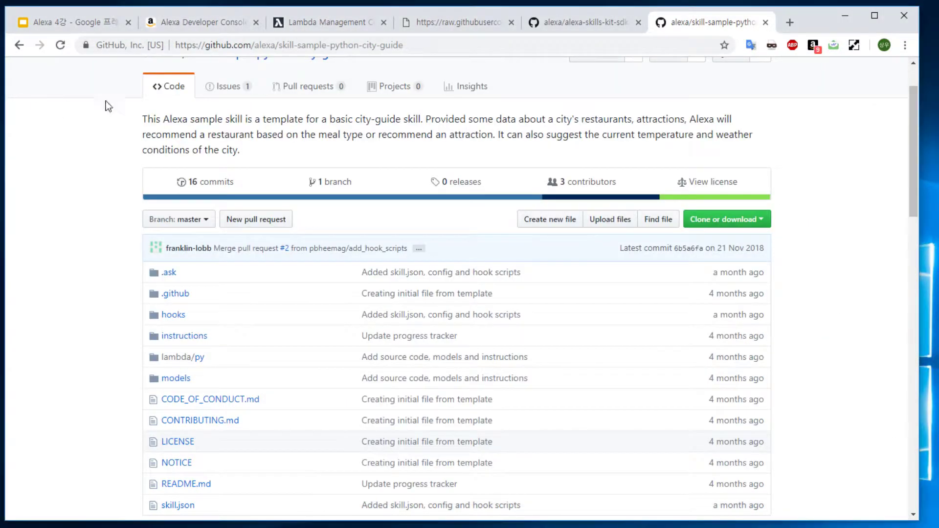
pyautogui.click(199, 24)
pyautogui.scroll(5, 327, 237)
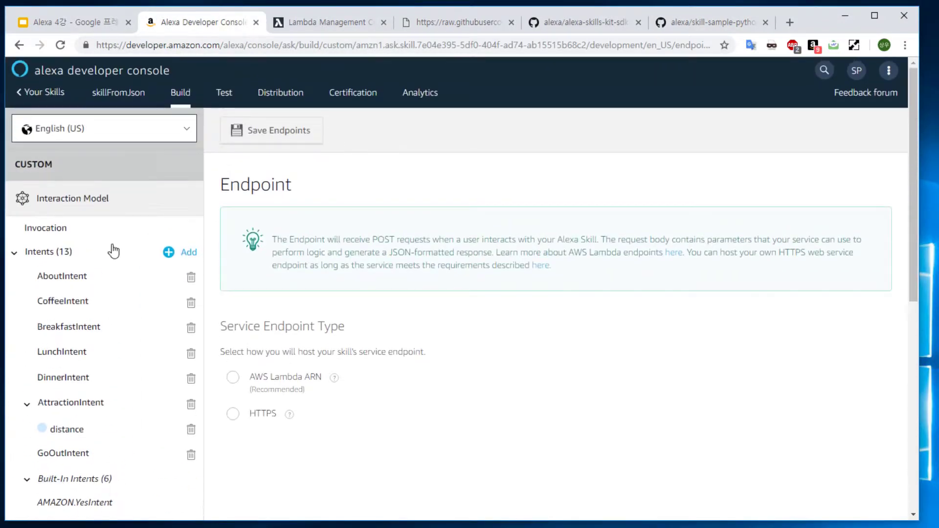
pyautogui.click(84, 230)
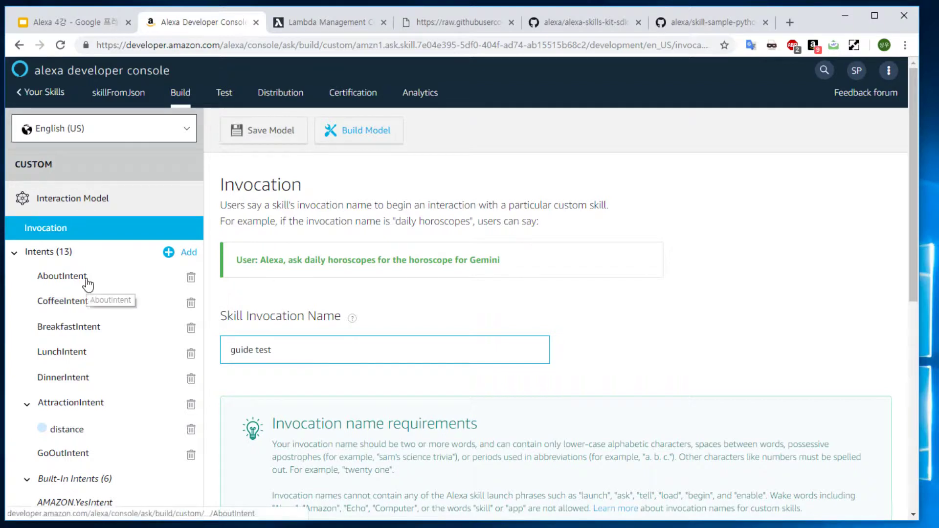
pyautogui.click(249, 131)
pyautogui.click(380, 136)
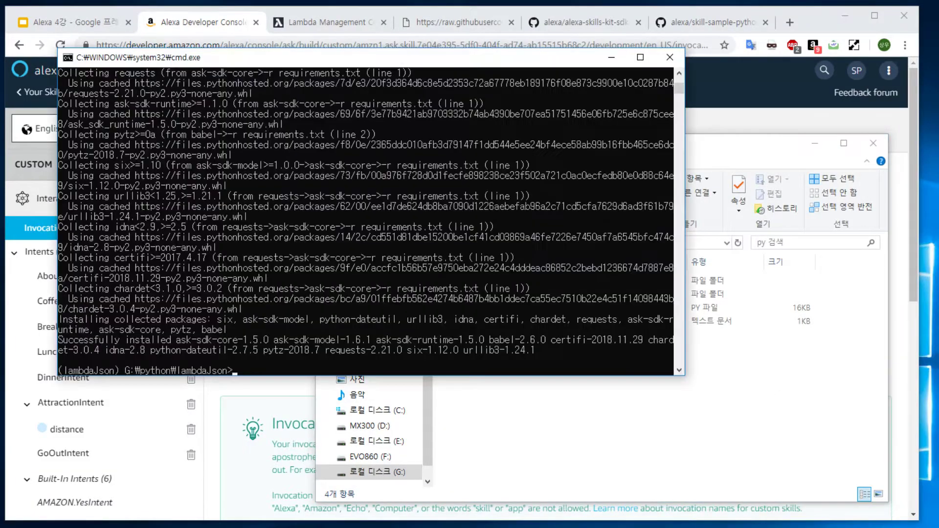
# Examine the packages installed in the skill_env folder and return to the lambdaJson folder.
pyautogui.click(311, 363)
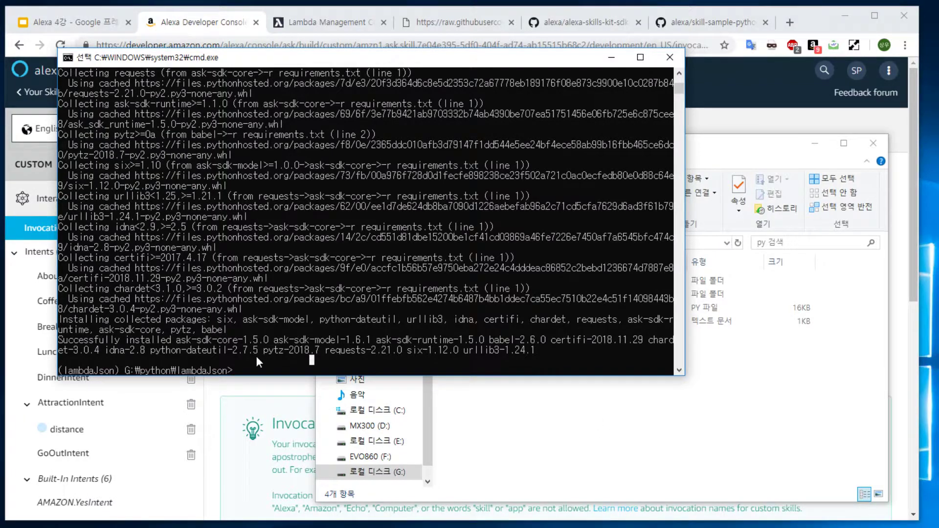
pyautogui.click(793, 455)
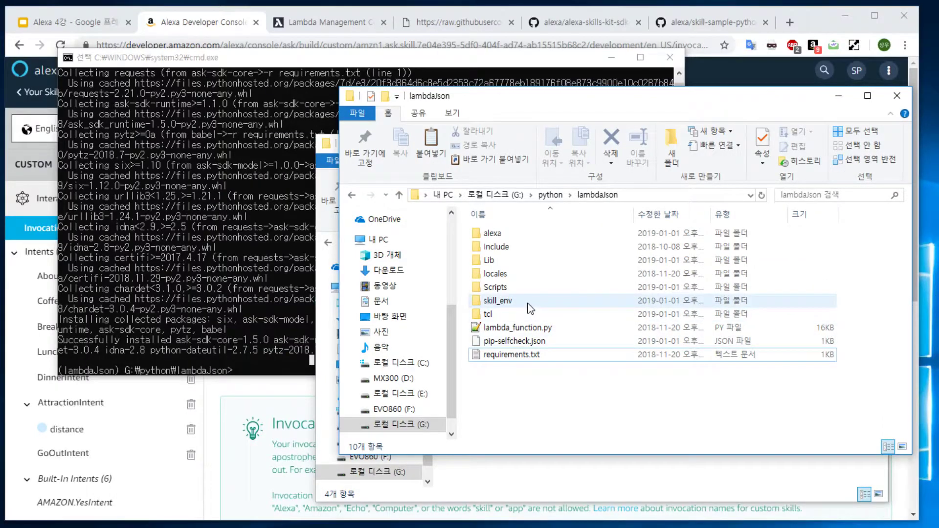
pyautogui.click(527, 303)
pyautogui.doubleClick(527, 304)
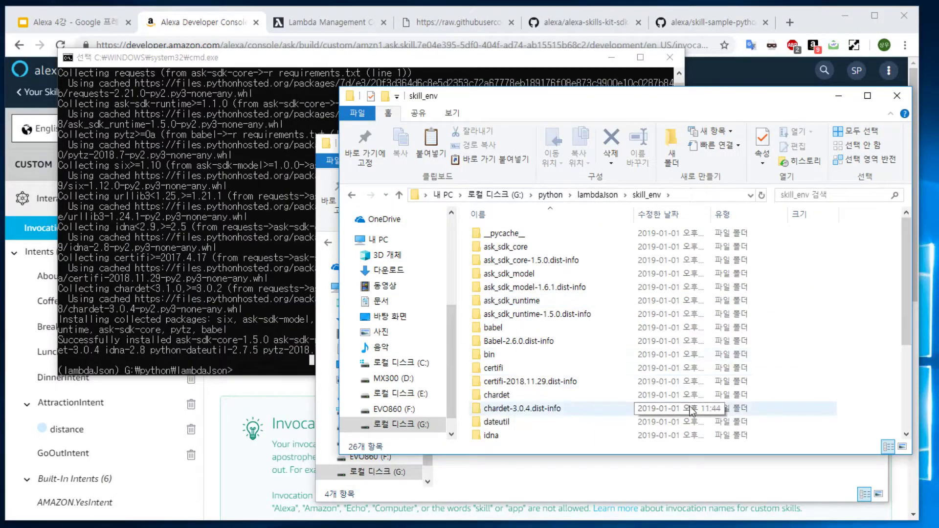
pyautogui.scroll(-3, 806, 353)
pyautogui.scroll(1, 842, 365)
pyautogui.scroll(-2, 847, 367)
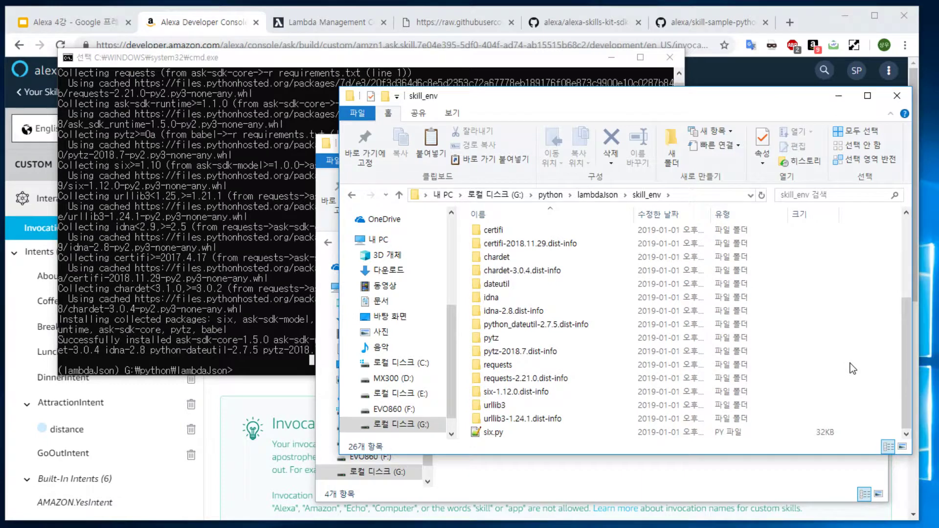
pyautogui.hotkey('alt', 'Left')
pyautogui.click(515, 372)
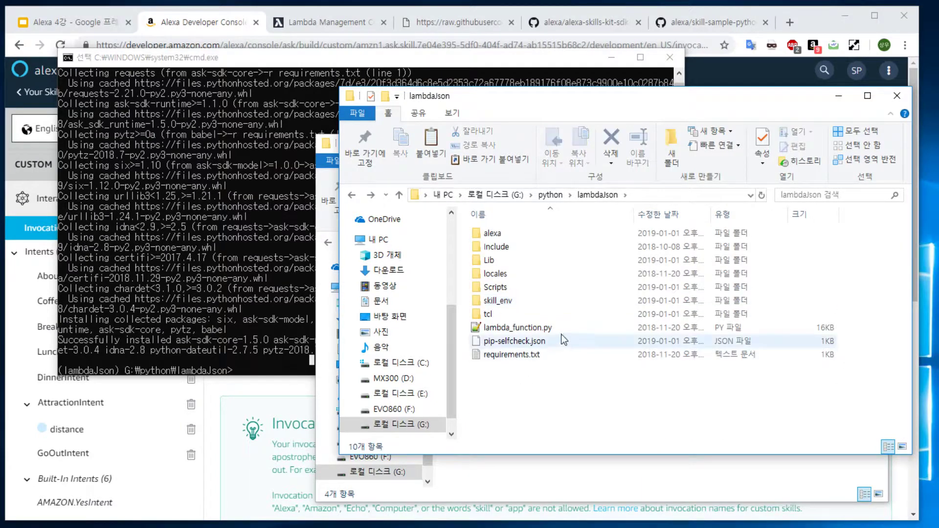
# Select and copy the alexa and locales folders, lambda_function.py and requirements.txt from the sample's lambda\py folder.
pyautogui.click(563, 330)
pyautogui.click(562, 333)
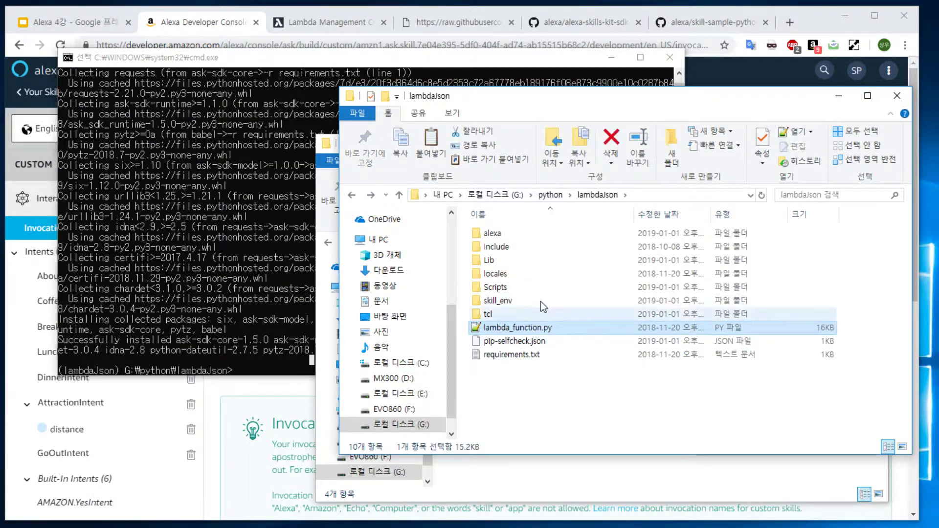
pyautogui.keyDown('ctrl'); pyautogui.click(520, 233); pyautogui.keyUp('ctrl')
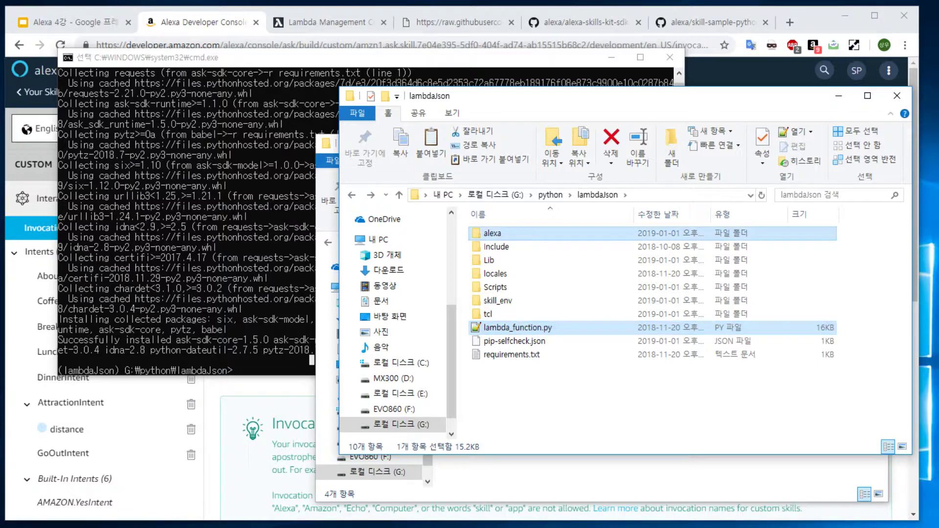
pyautogui.moveTo(539, 96); pyautogui.dragTo(312, 79)
pyautogui.click(783, 343)
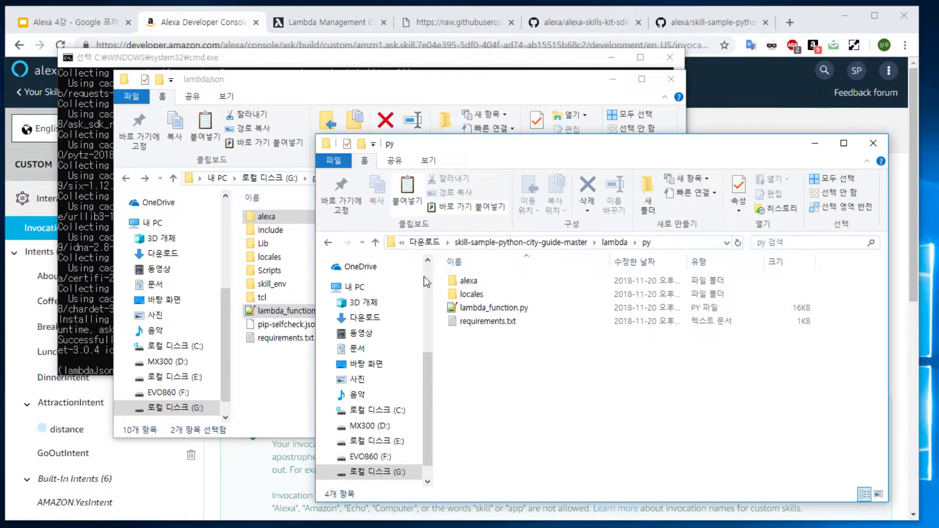
pyautogui.moveTo(650, 390); pyautogui.dragTo(432, 212)
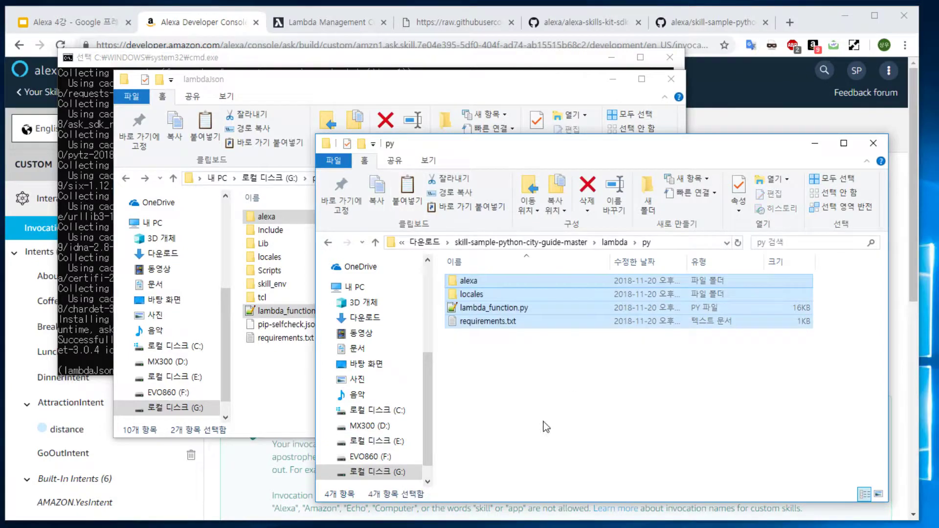
# Open the skill_env folder inside lambdaJson and paste the copied sample files among the installed packages.
pyautogui.click(260, 387)
pyautogui.doubleClick(274, 284)
pyautogui.click(701, 415)
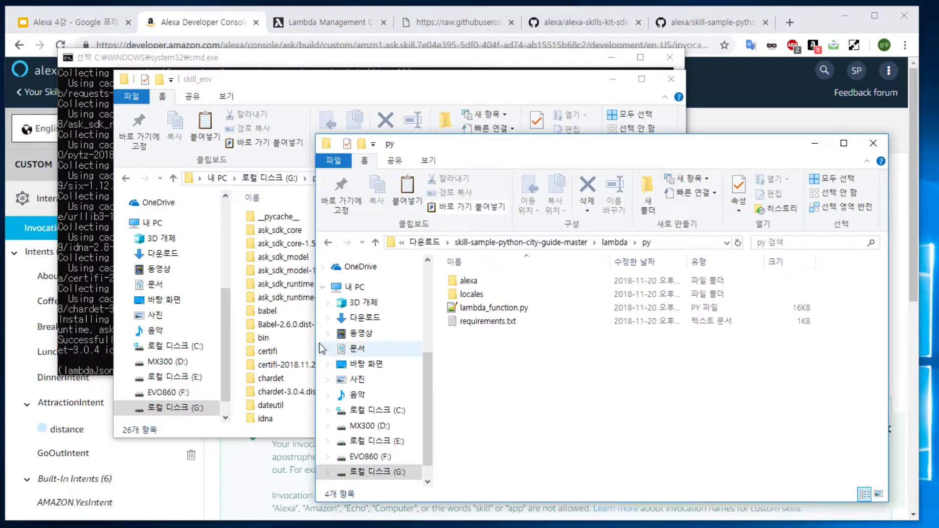
pyautogui.click(331, 84)
pyautogui.hotkey('ctrl', 'v')
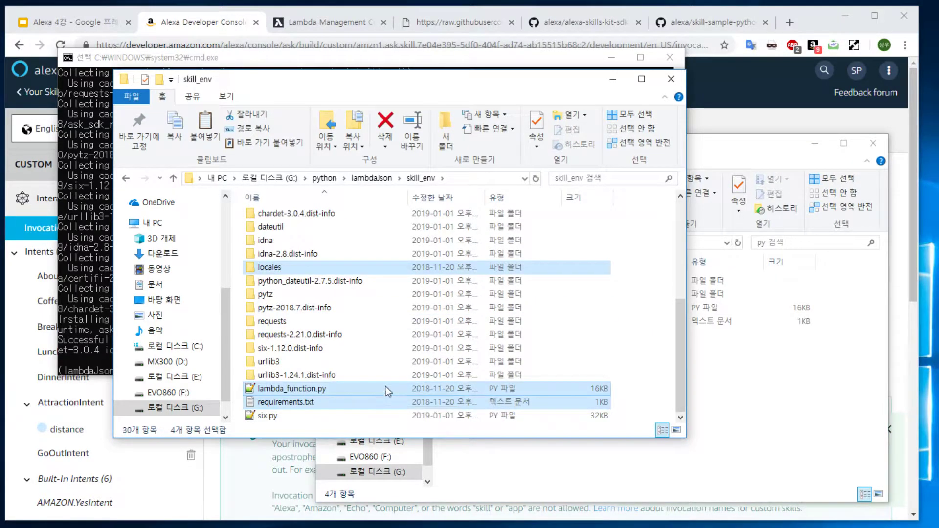
pyautogui.click(641, 393)
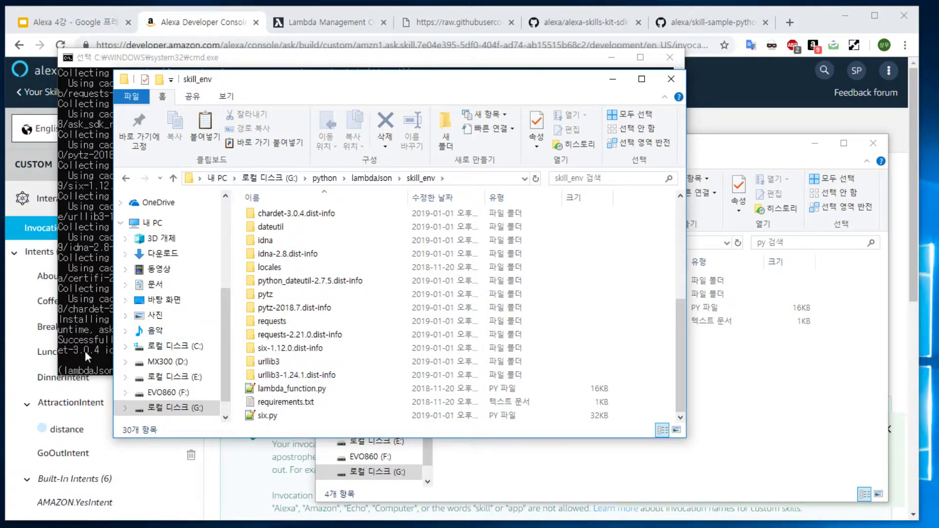
# Go back to the lambdaJson folder and compress the skill_env folder into skill_env.zip.
pyautogui.click(390, 179)
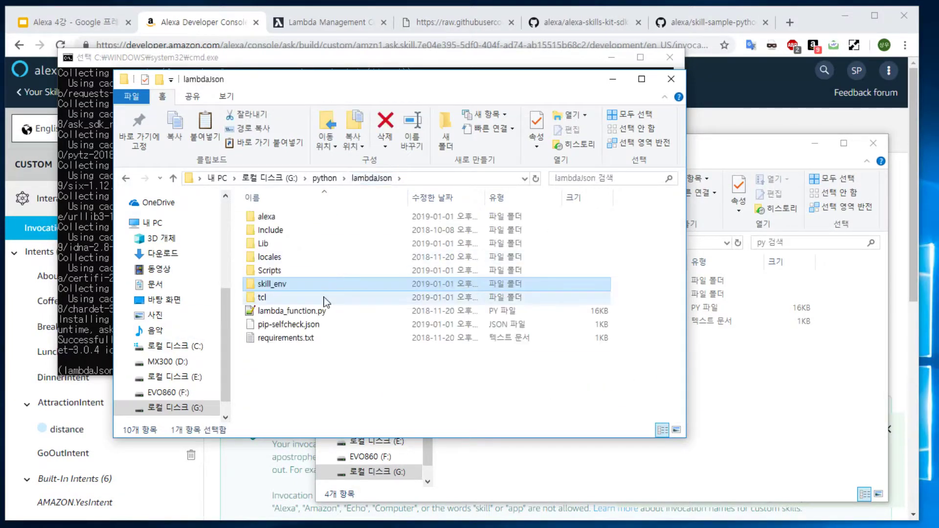
pyautogui.click(292, 284)
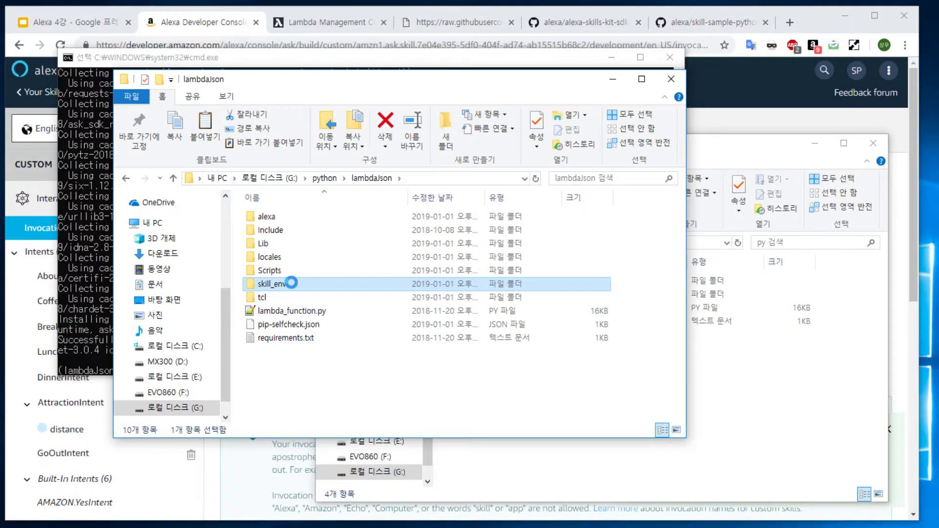
pyautogui.rightClick(292, 283)
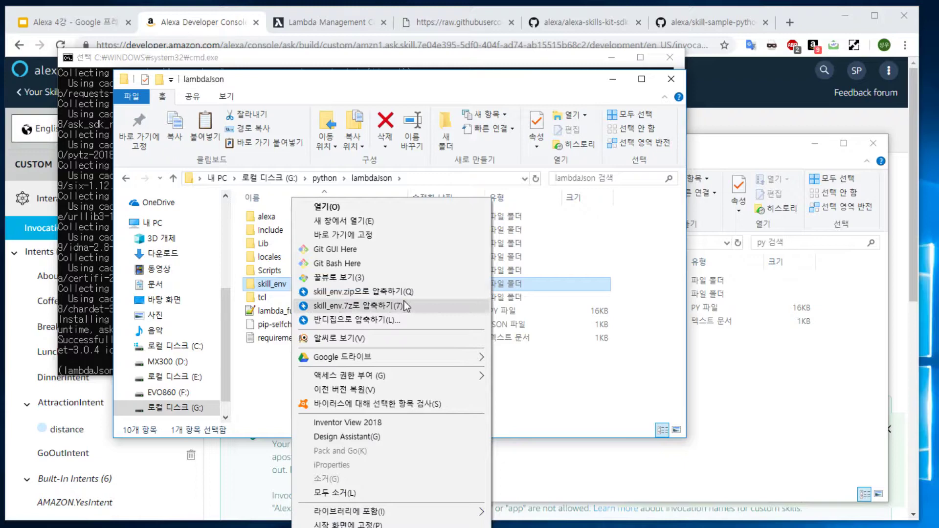
pyautogui.click(419, 292)
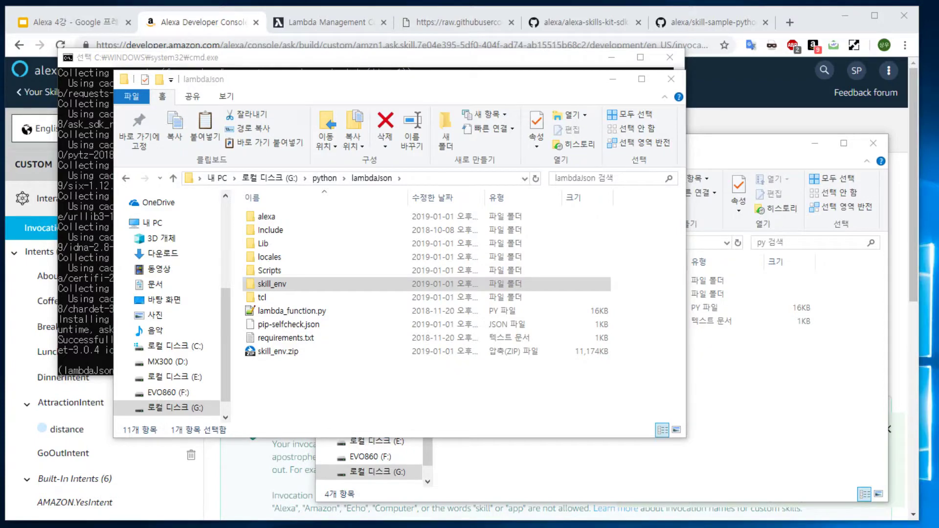
# Switch to the alexaGuide function in the AWS Lambda console and view its code entry type options.
pyautogui.click(215, 27)
pyautogui.click(323, 22)
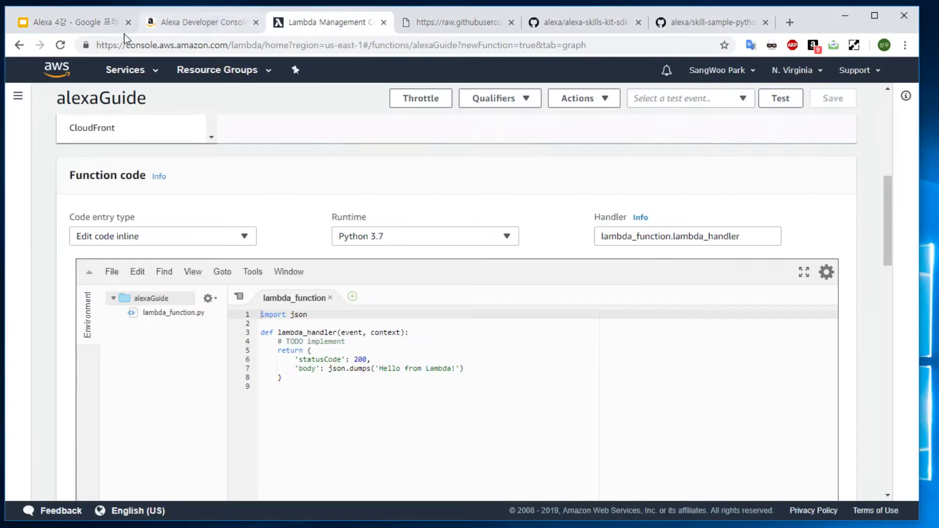
pyautogui.click(164, 237)
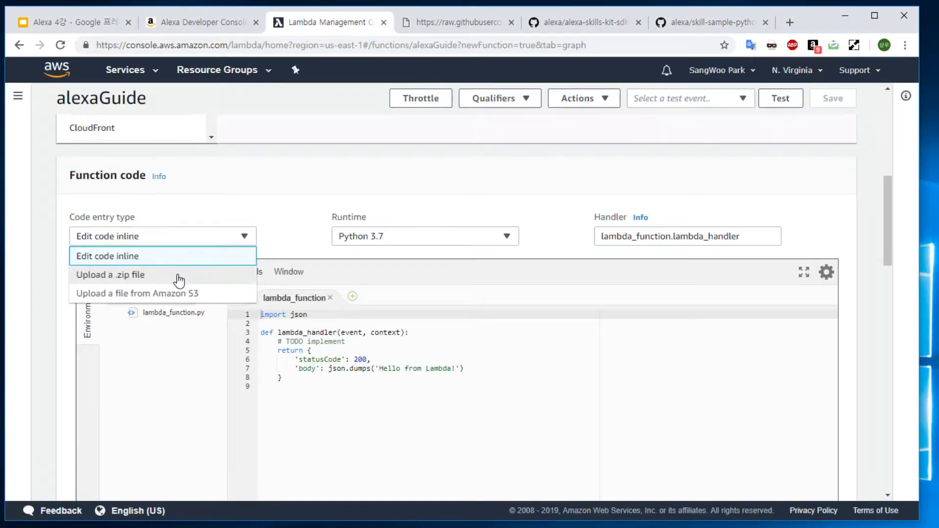
pyautogui.click(750, 196)
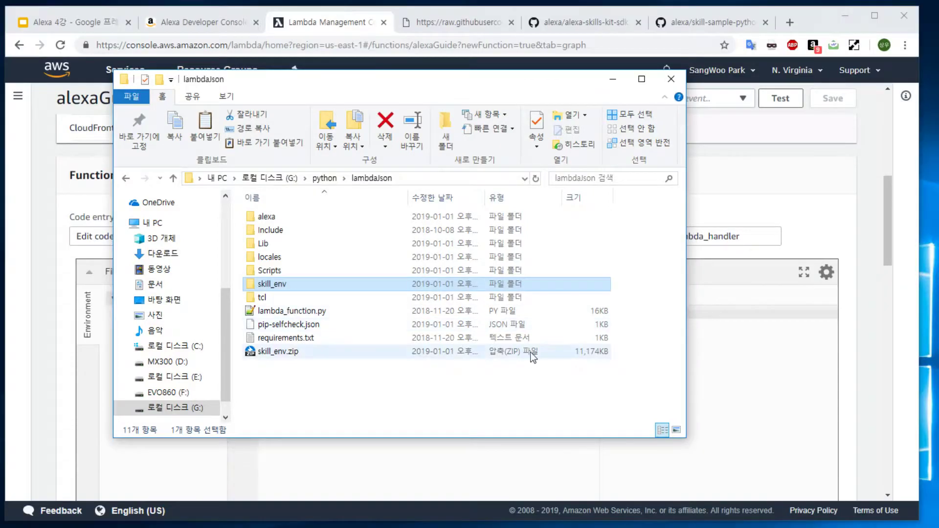
# Check the file size of skill_env.zip in its properties and return to the browser.
pyautogui.rightClick(530, 352)
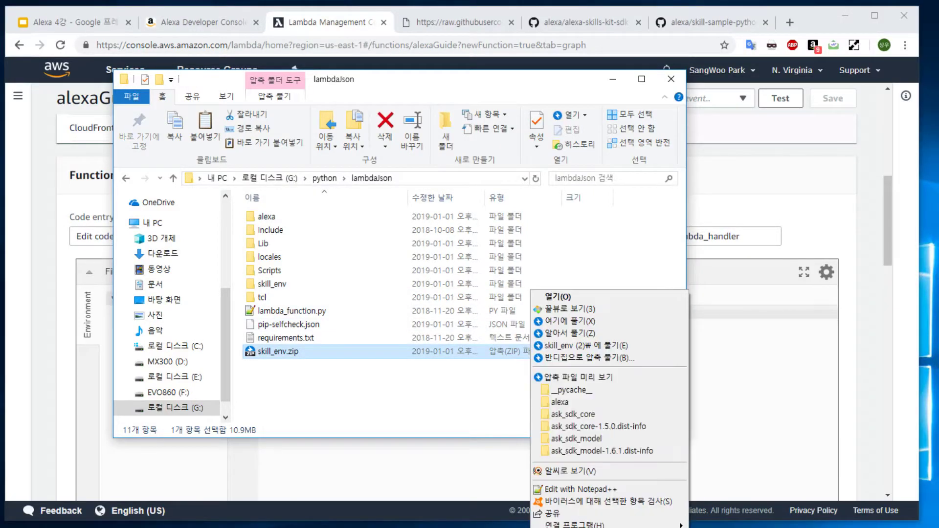
pyautogui.press('r')
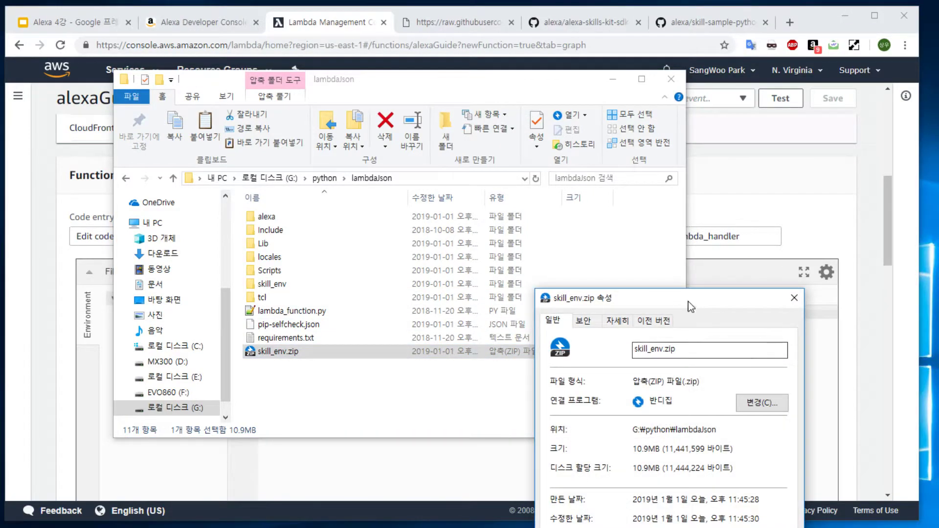
pyautogui.moveTo(672, 239); pyautogui.dragTo(638, 202)
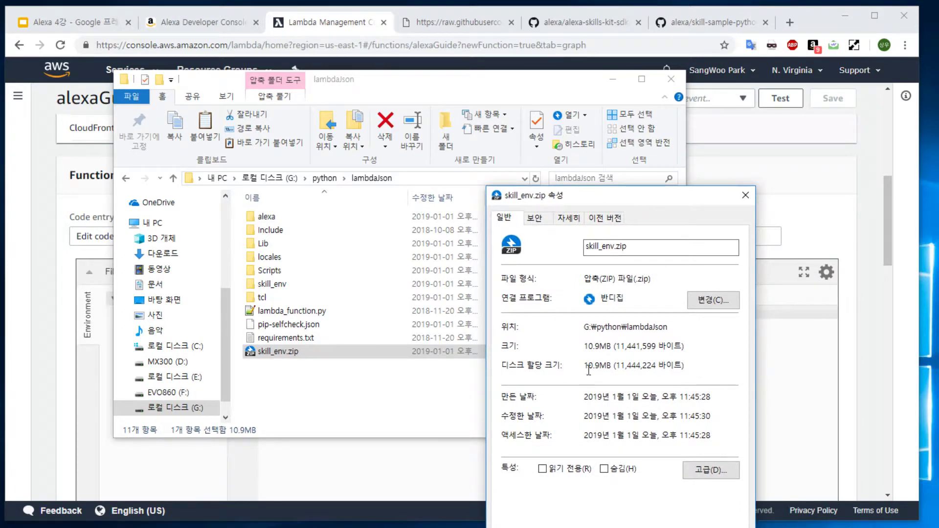
pyautogui.moveTo(668, 346); pyautogui.dragTo(584, 346)
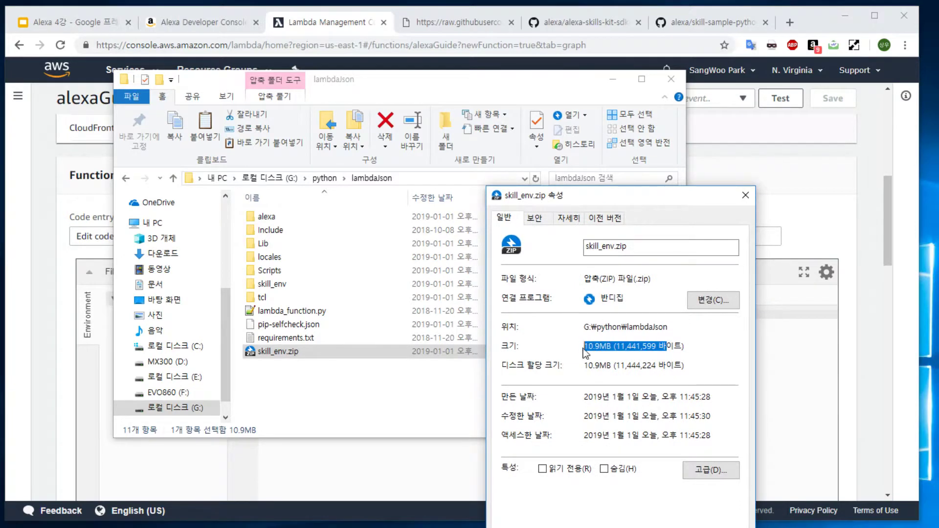
pyautogui.click(685, 347)
pyautogui.click(745, 195)
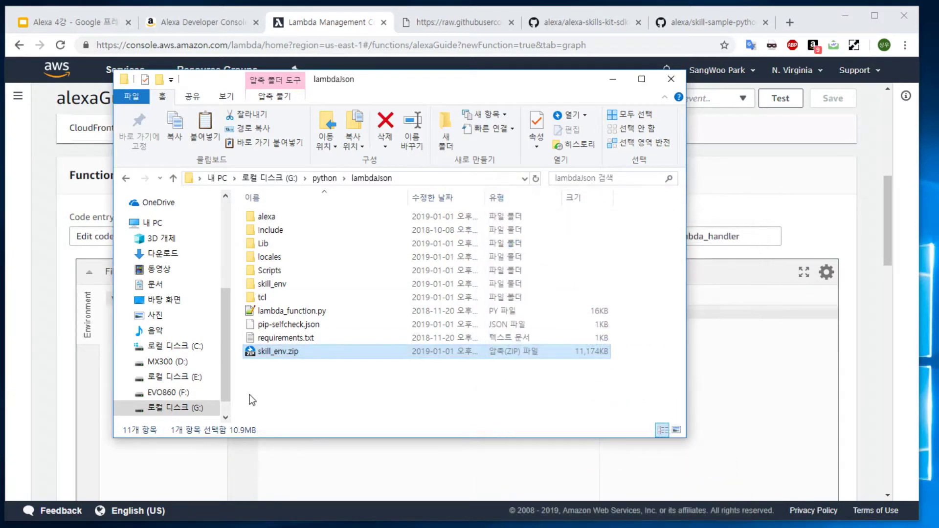
pyautogui.click(341, 388)
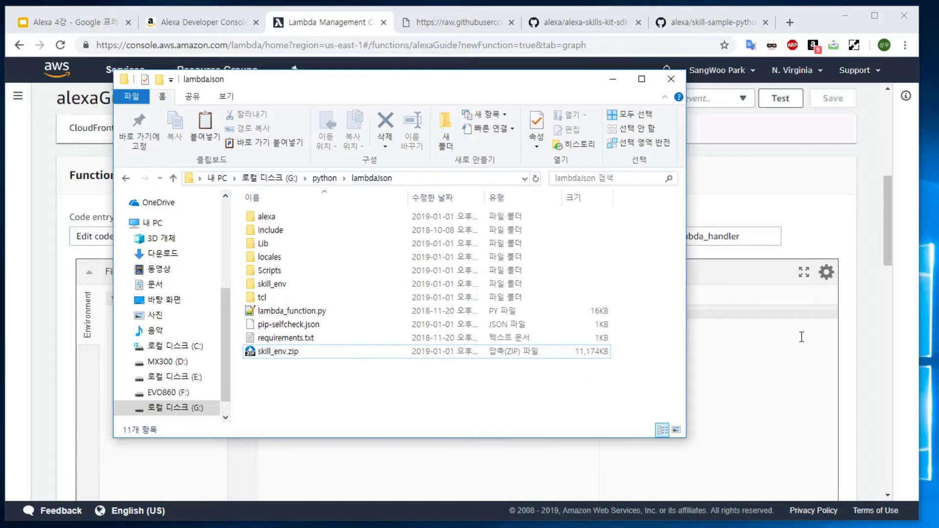
pyautogui.click(857, 307)
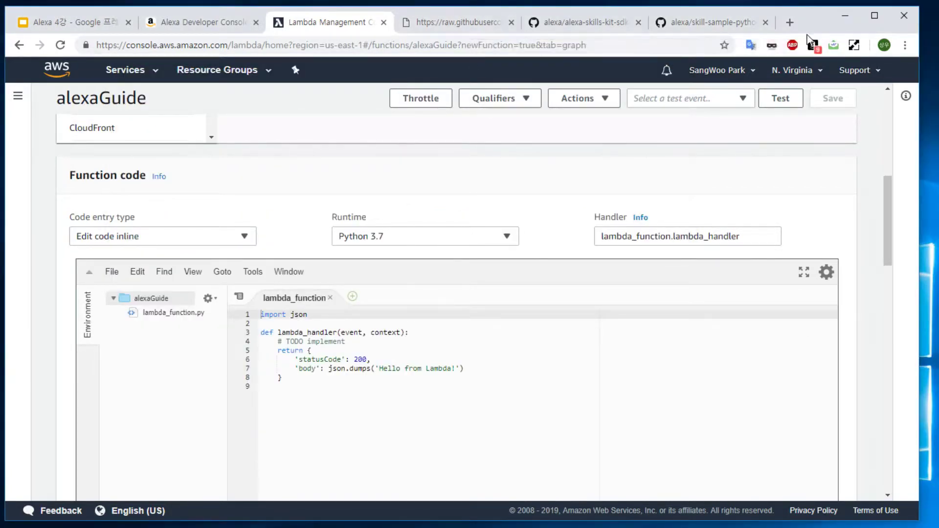
# Open console.aws.amazon.com in a new browser tab and find and open the S3 service.
pyautogui.click(793, 24)
pyautogui.write('console.aws.amazon.com')
pyautogui.press('Return')
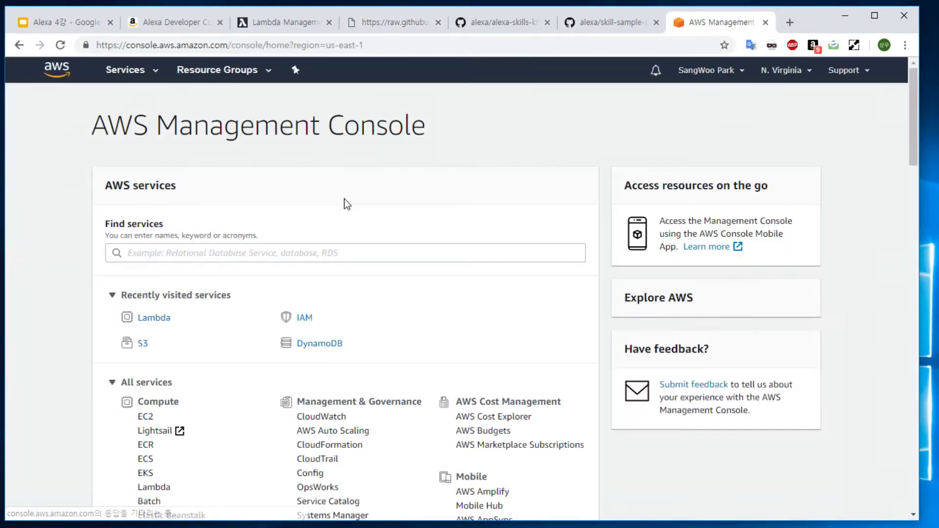
pyautogui.click(187, 252)
pyautogui.write('s3')
pyautogui.click(174, 278)
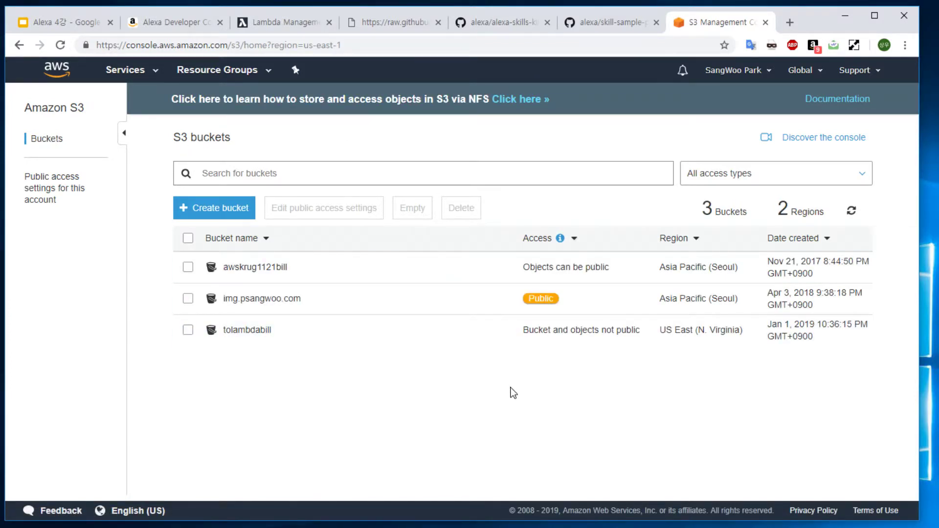
# Start creating a new S3 bucket and name it alexalambdabucketbill.
pyautogui.click(217, 211)
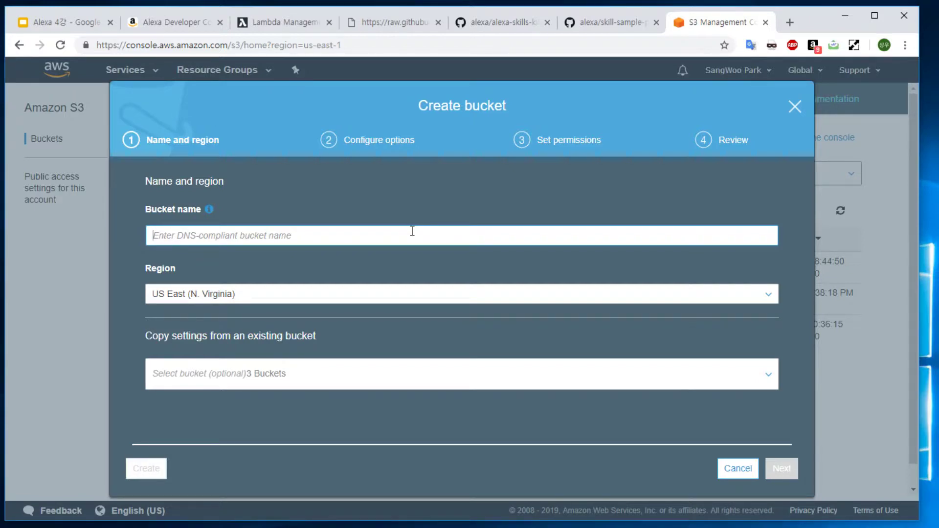
pyautogui.write('Ale')
pyautogui.press('BackSpace')
pyautogui.press('BackSpace')
pyautogui.press('BackSpace')
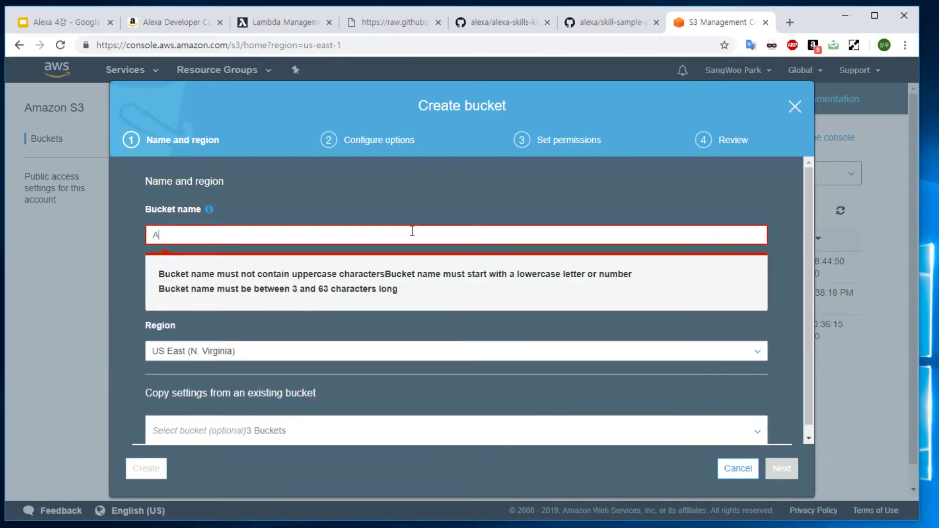
pyautogui.write('alexa')
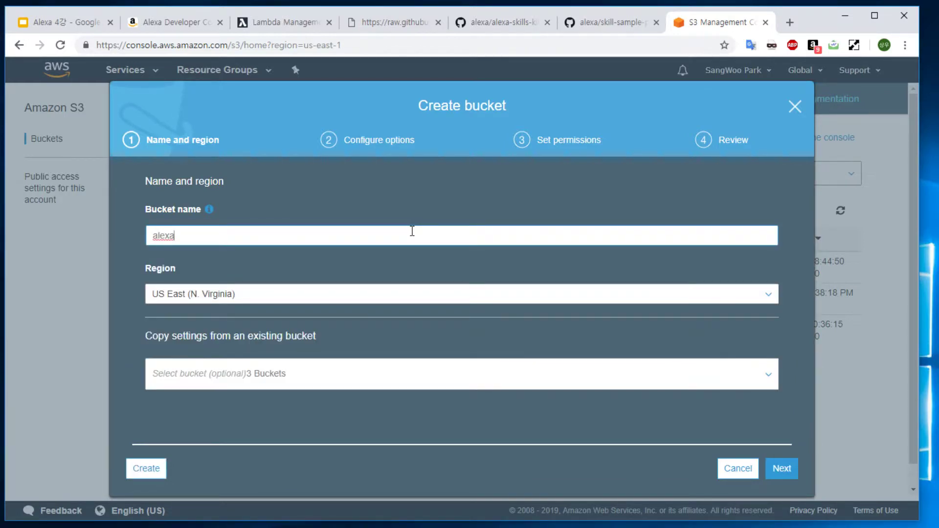
pyautogui.write('lambdabucketbill')
# Review the bucket's region choices, check the skill in the Alexa developer console, and keep US East (N. Virginia) as the region.
pyautogui.click(332, 306)
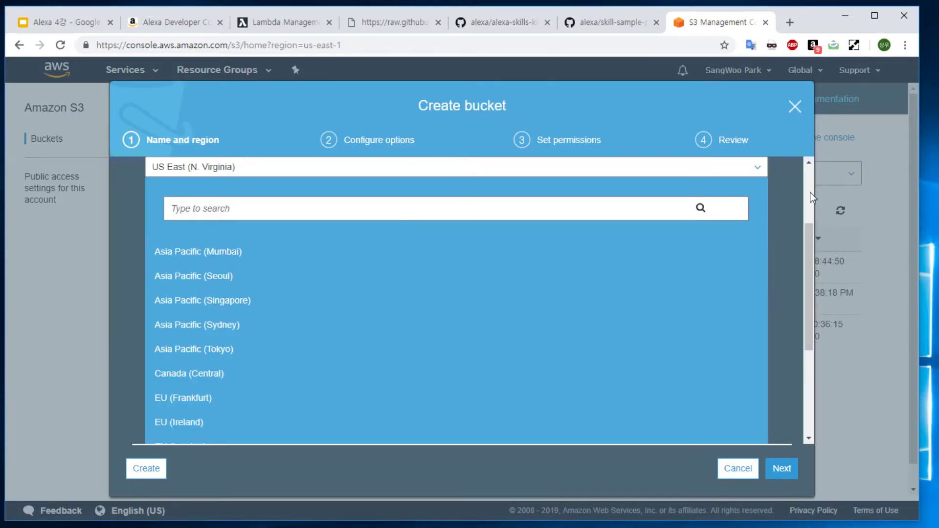
pyautogui.click(176, 22)
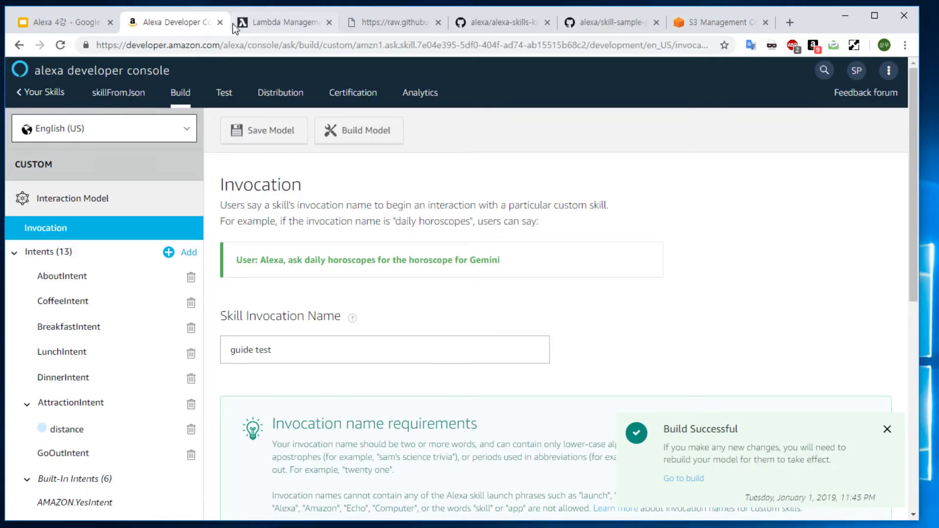
pyautogui.scroll(-5, 775, 231)
pyautogui.scroll(5, 776, 212)
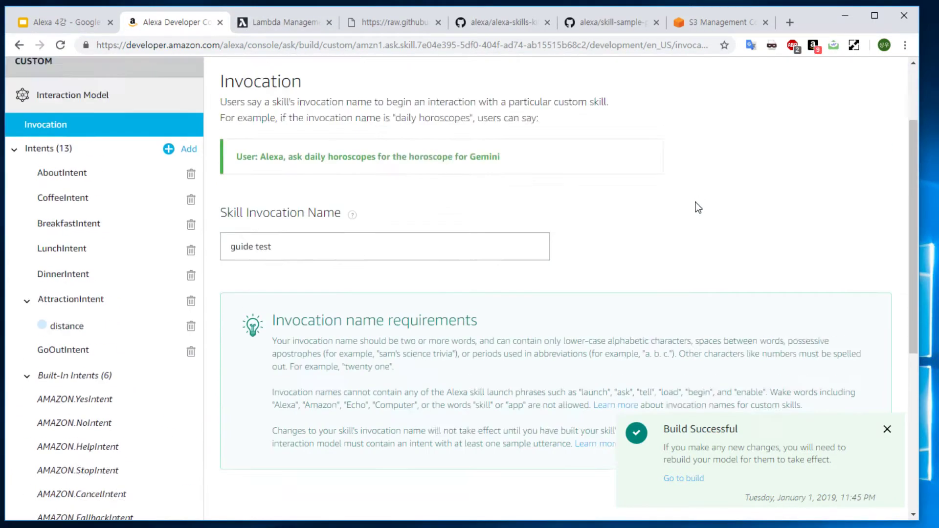
pyautogui.click(678, 23)
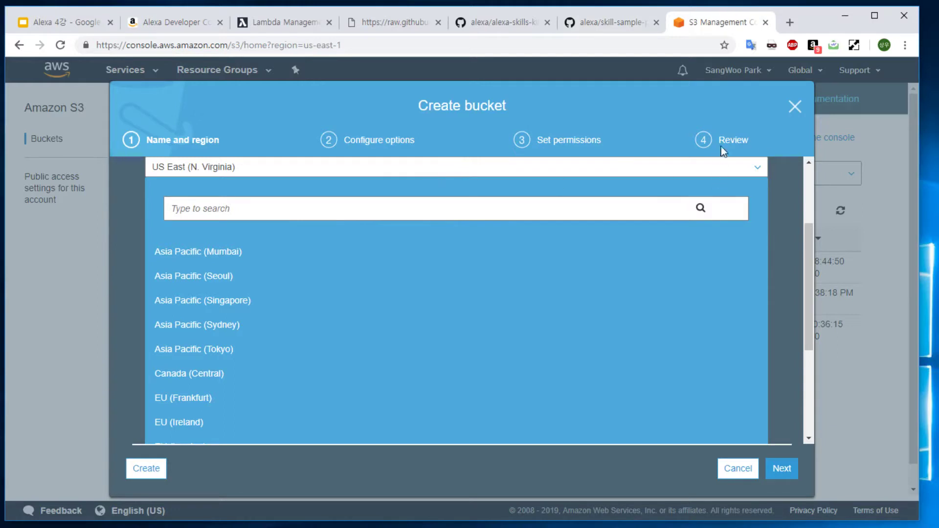
pyautogui.click(785, 170)
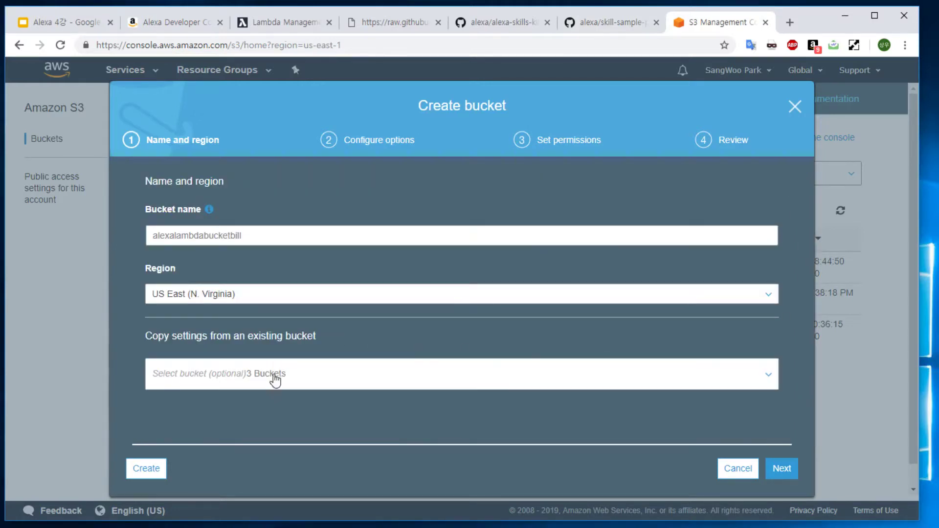
# Create the bucket with the default properties and the recommended public access blocking settings.
pyautogui.click(783, 469)
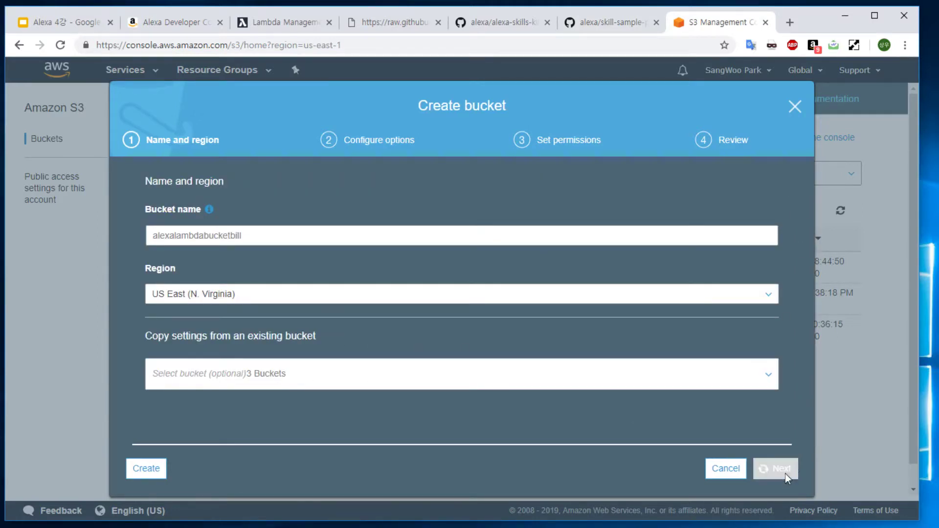
pyautogui.scroll(-3, 614, 268)
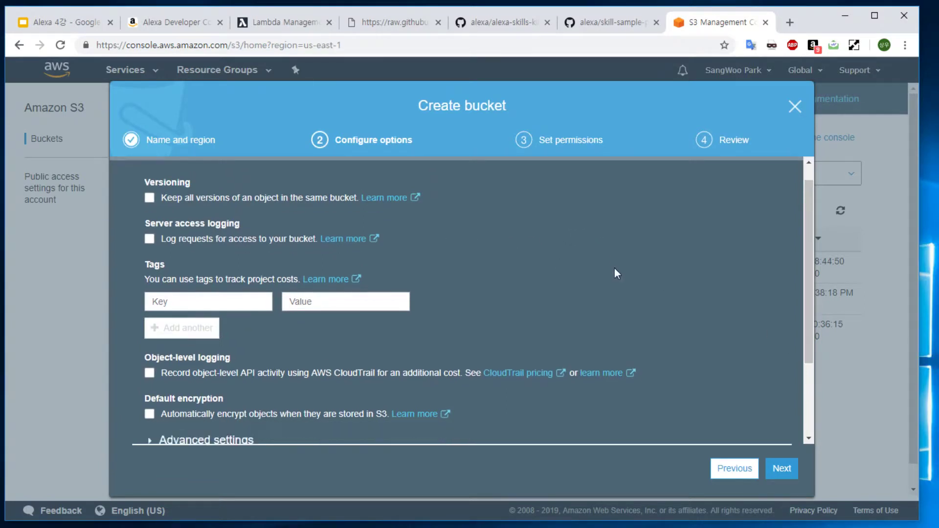
pyautogui.scroll(3, 685, 261)
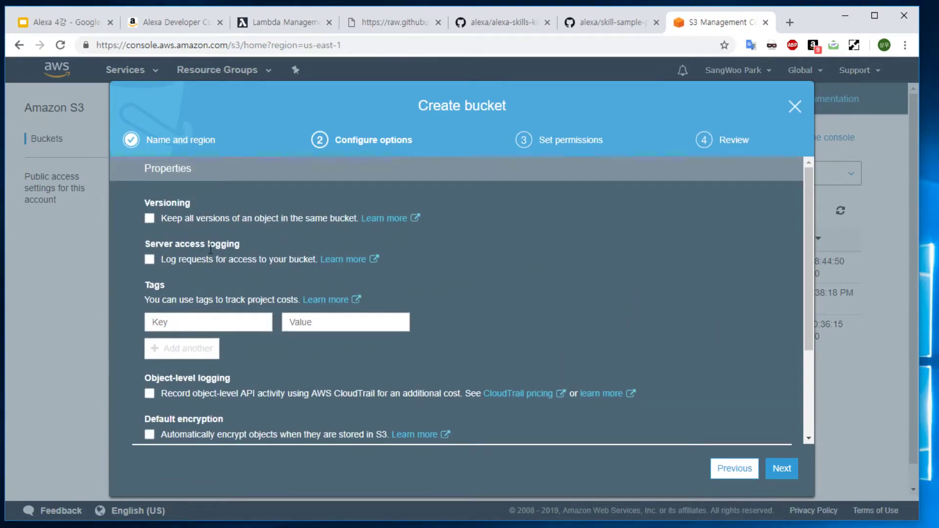
pyautogui.click(786, 471)
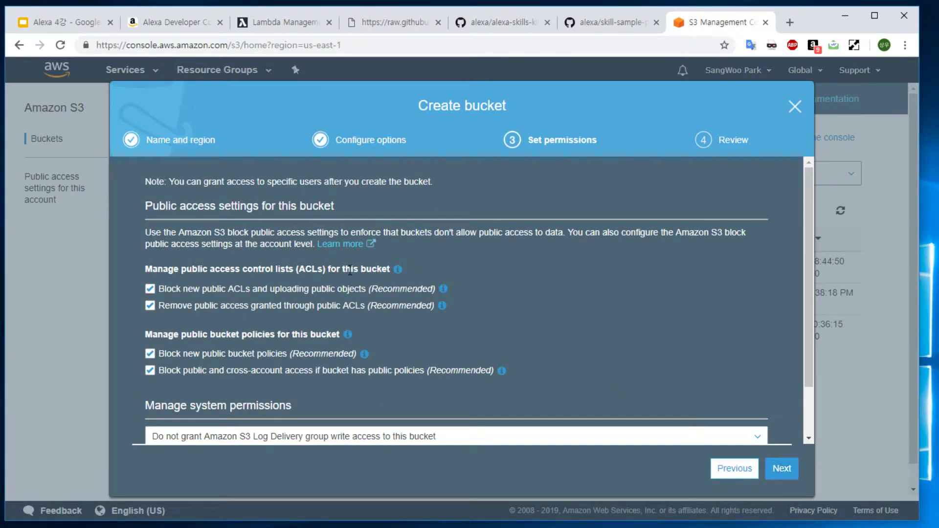
pyautogui.scroll(-2, 351, 270)
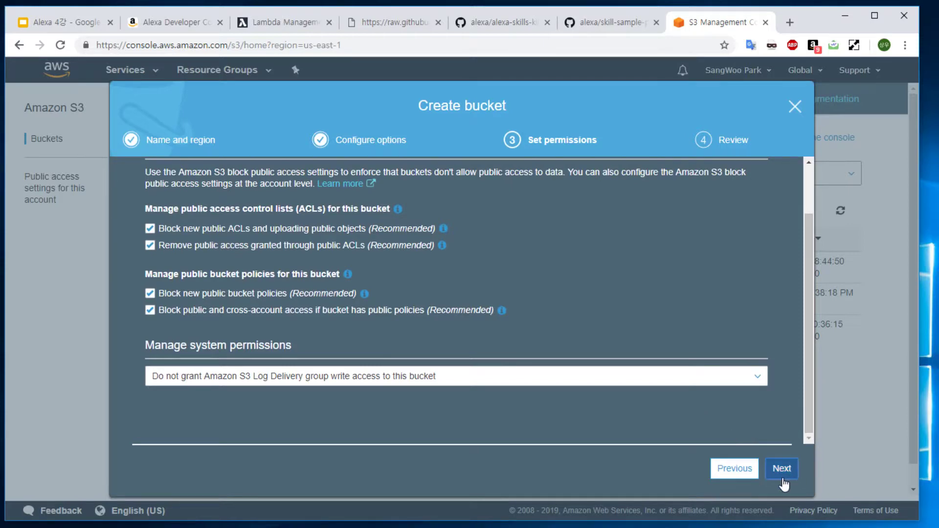
pyautogui.click(782, 470)
pyautogui.click(782, 479)
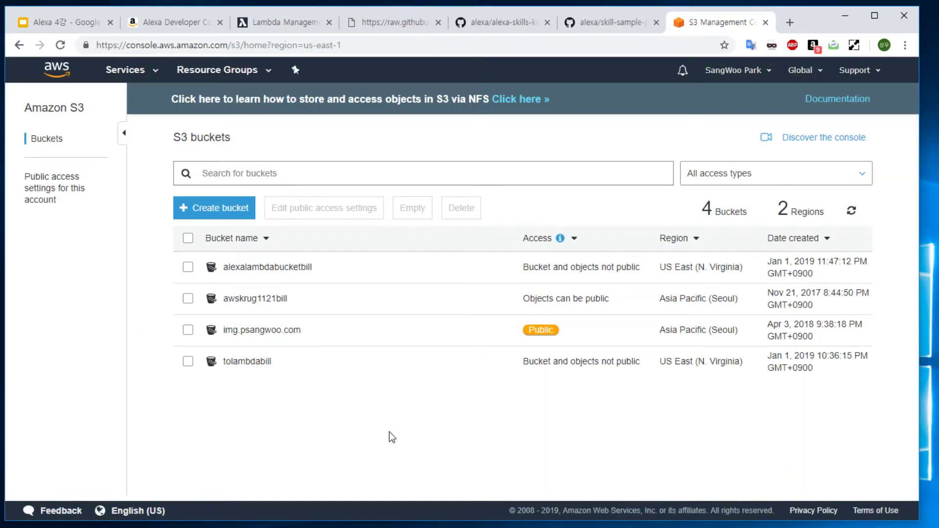
# Open the alexalambdabucketbill bucket and upload skill_env.zip from the lambdaJson folder into it.
pyautogui.click(296, 271)
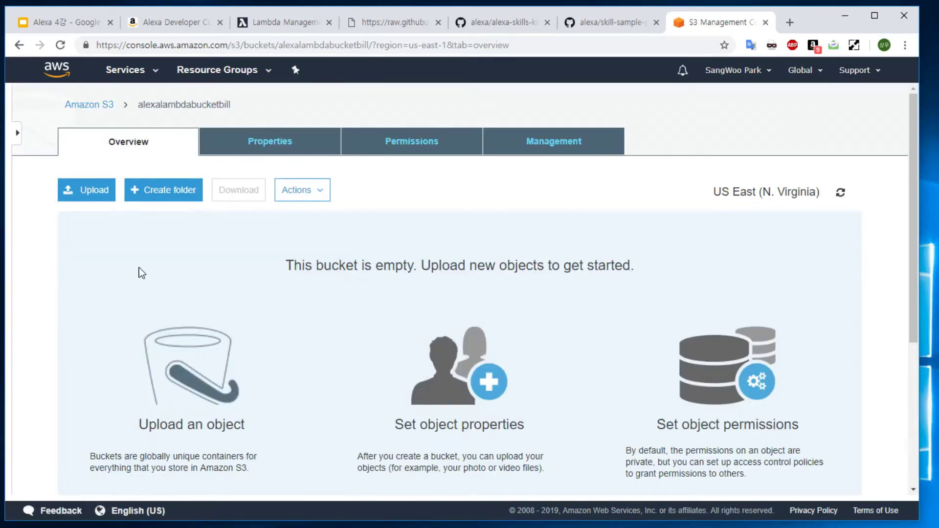
pyautogui.click(76, 189)
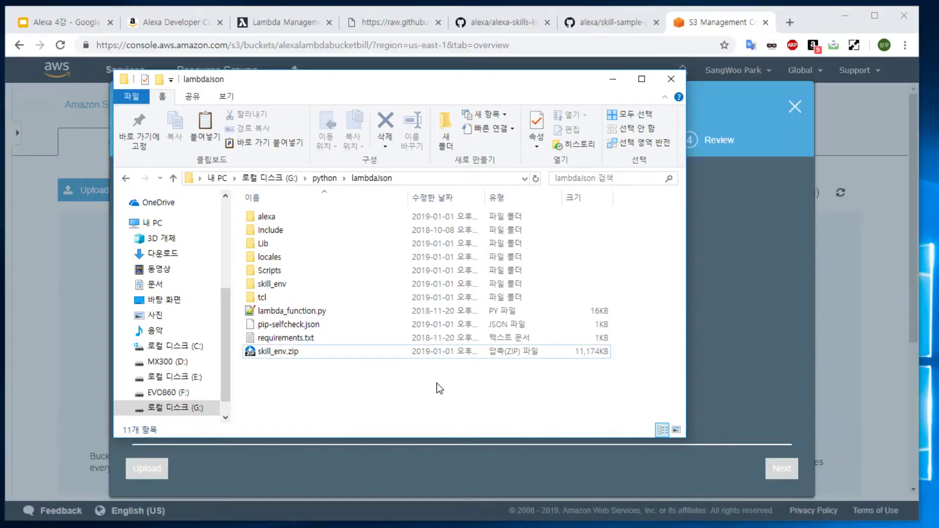
pyautogui.click(289, 351)
pyautogui.moveTo(301, 78); pyautogui.dragTo(208, 76)
pyautogui.moveTo(186, 350); pyautogui.dragTo(641, 355)
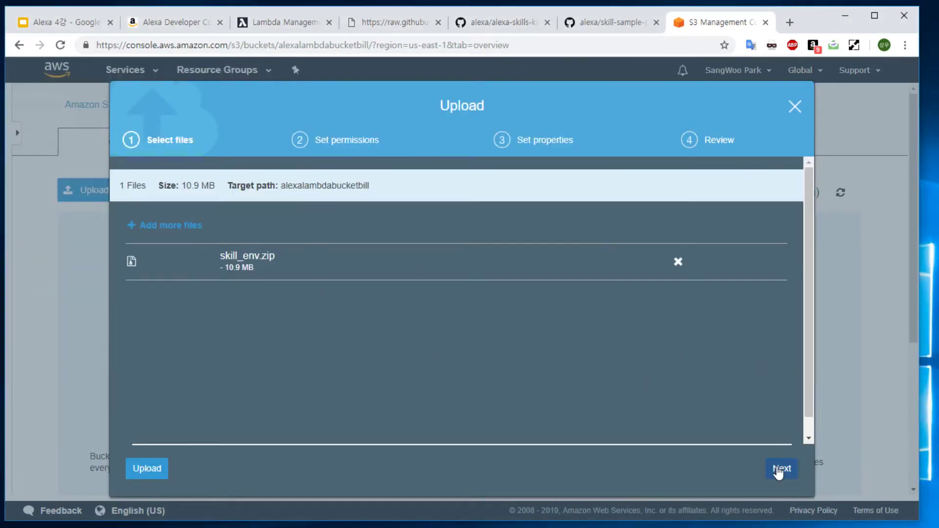
pyautogui.click(147, 469)
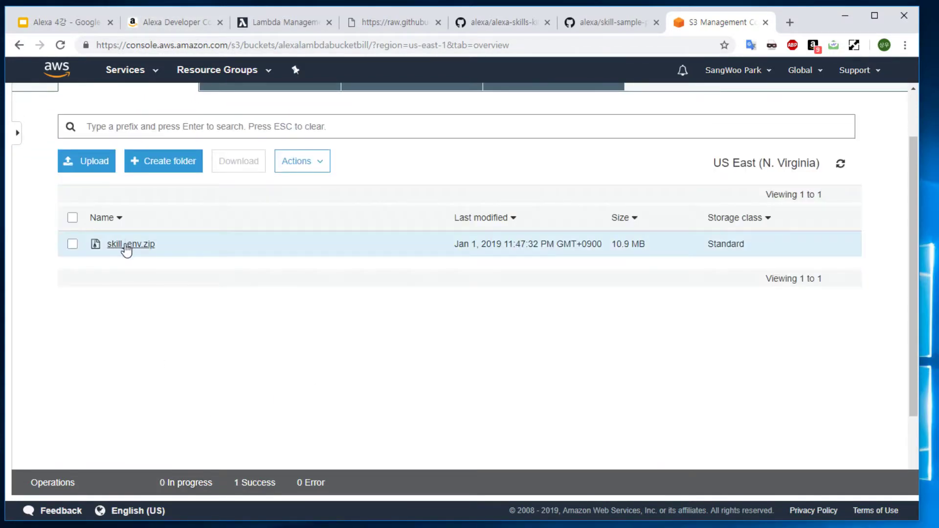
# Open the uploaded skill_env.zip object's details and copy its object URL.
pyautogui.click(126, 246)
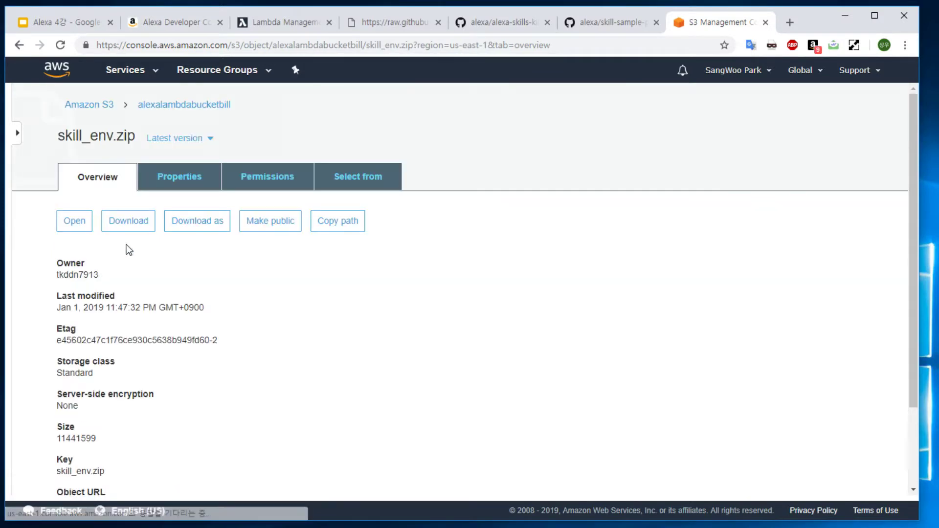
pyautogui.scroll(-2, 373, 323)
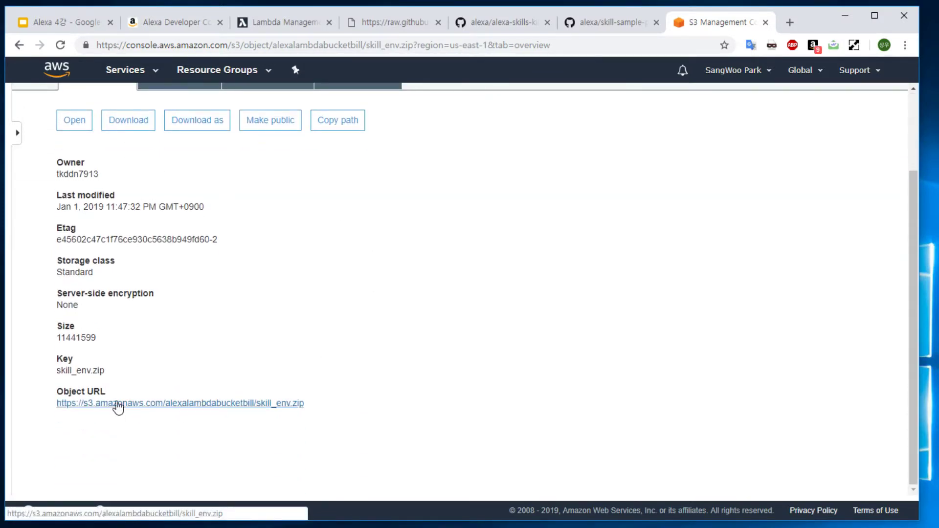
pyautogui.moveTo(320, 407); pyautogui.dragTo(55, 404)
pyautogui.hotkey('ctrl', 'c')
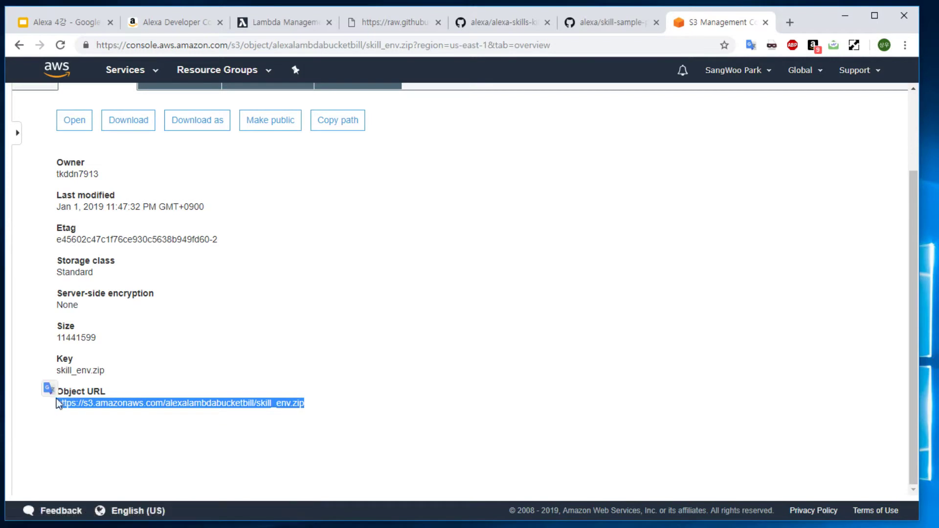
pyautogui.click(232, 214)
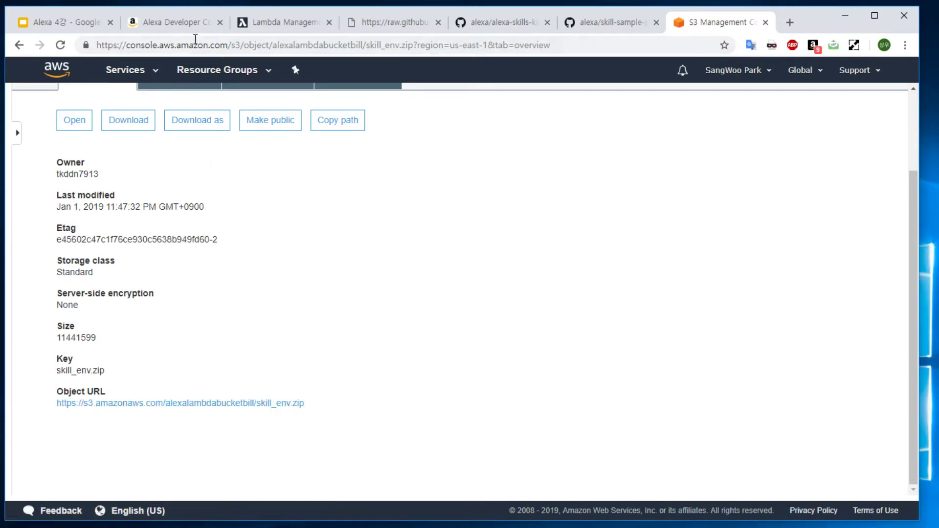
# Set the alexaGuide Lambda function's code entry type to Upload a file from Amazon S3, paste the skill_env.zip link URL, and save the function.
pyautogui.click(282, 24)
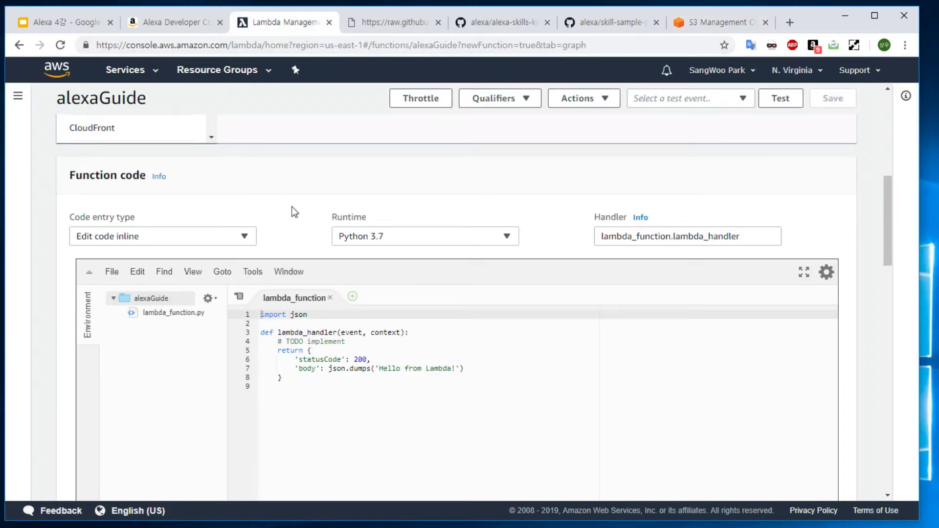
pyautogui.click(225, 234)
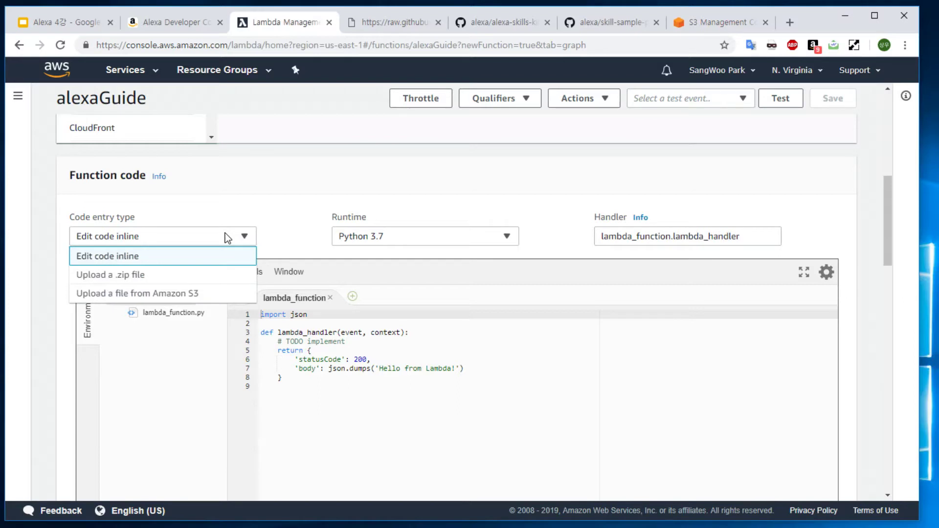
pyautogui.click(100, 295)
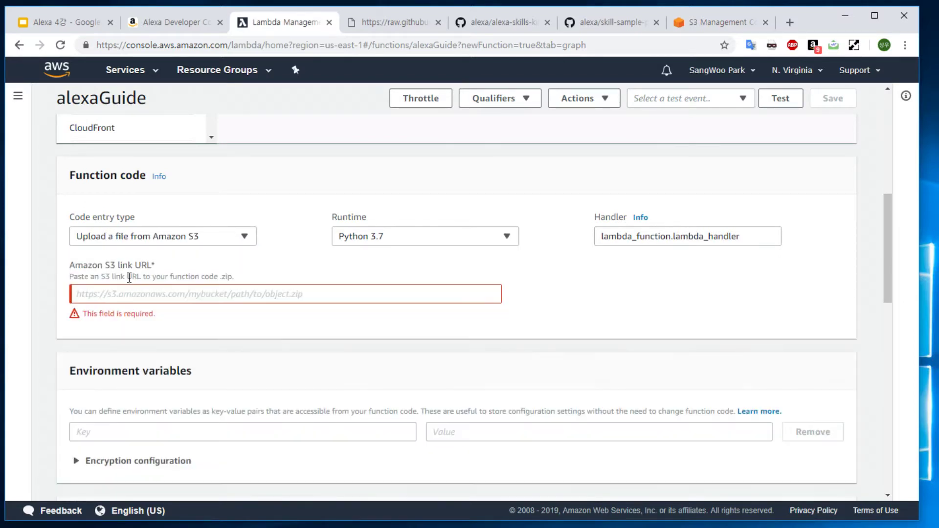
pyautogui.click(127, 291)
pyautogui.hotkey('ctrl', 'v')
pyautogui.click(603, 287)
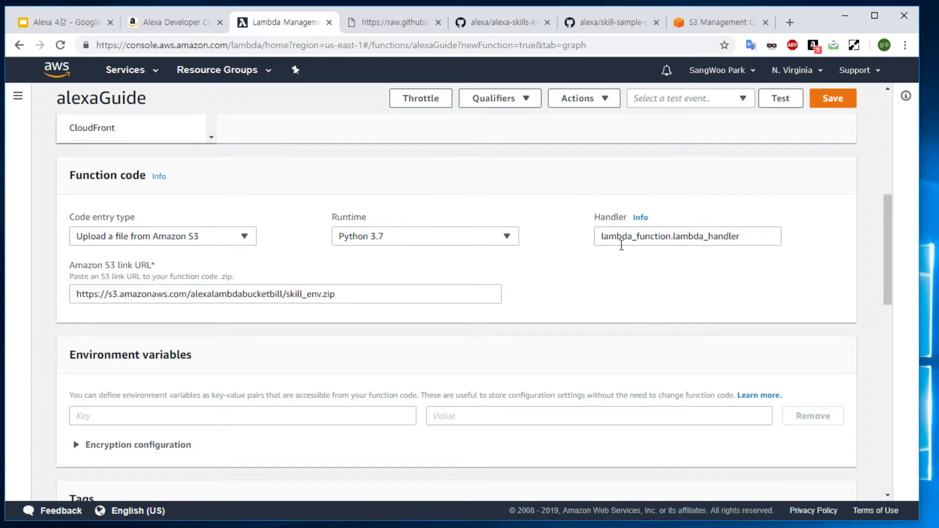
pyautogui.scroll(8, 754, 252)
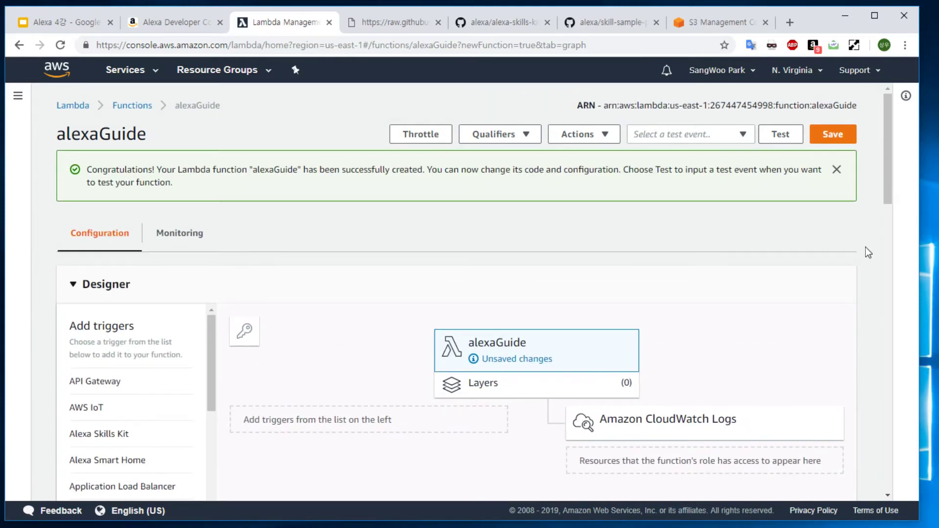
pyautogui.click(831, 140)
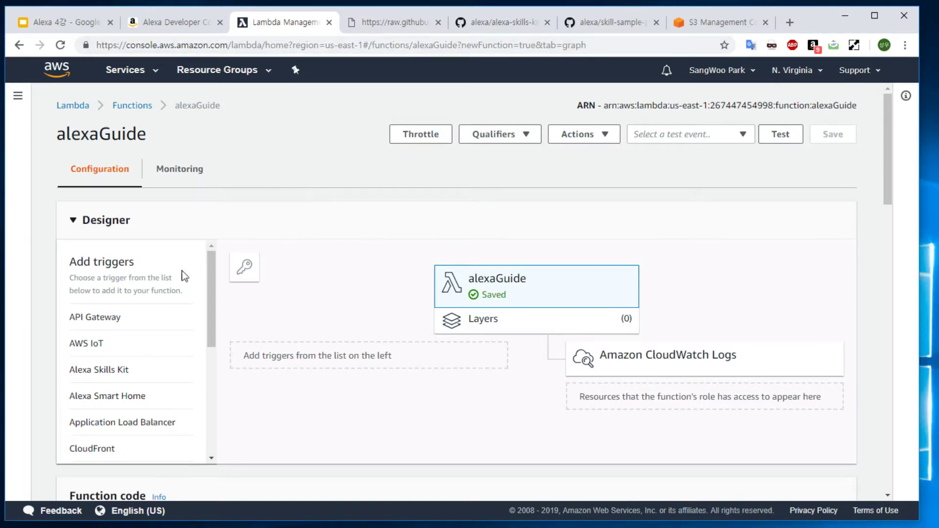
# Add an Alexa Skills Kit trigger to alexaGuide and open the skill's Endpoint page in the Alexa developer console.
pyautogui.click(137, 371)
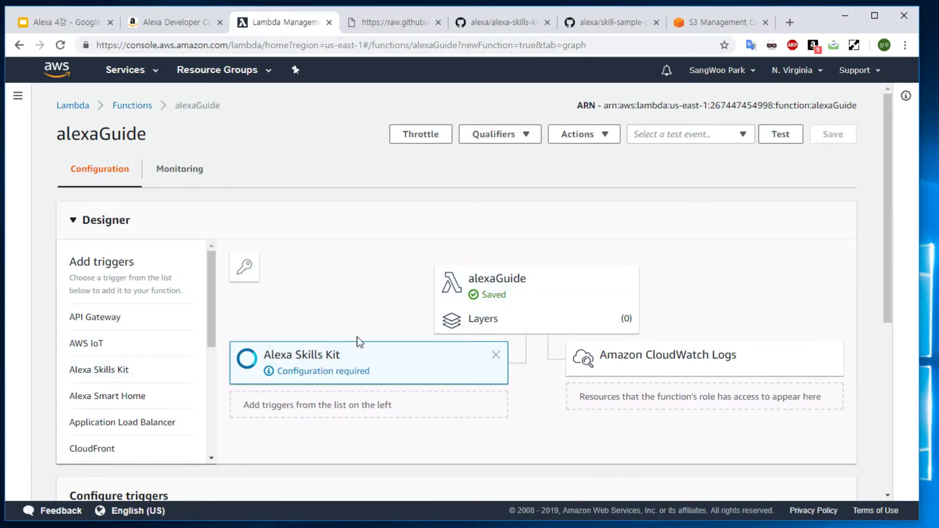
pyautogui.scroll(-4, 371, 274)
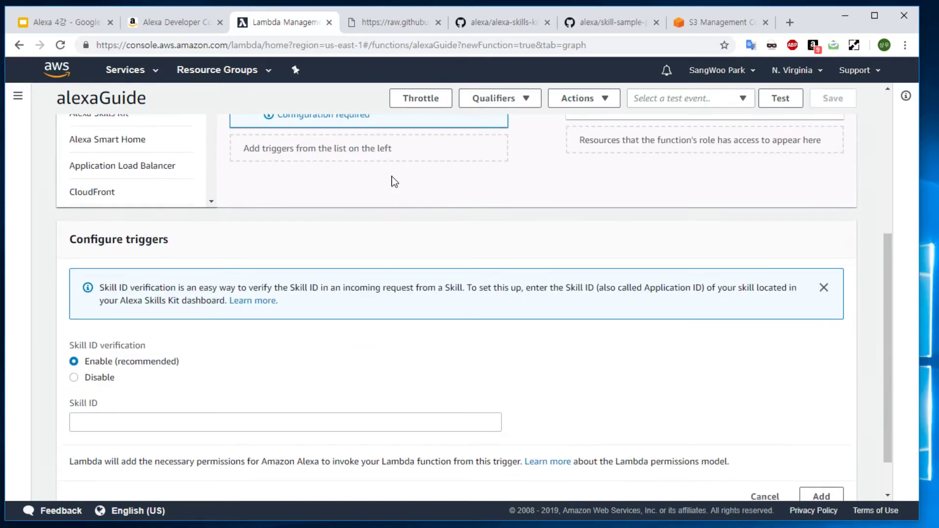
pyautogui.click(157, 27)
pyautogui.scroll(-5, 137, 372)
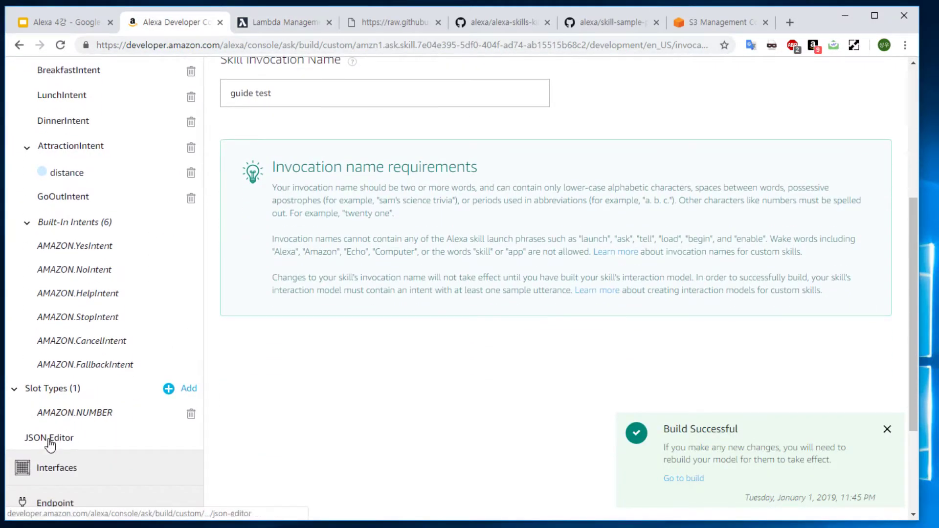
pyautogui.scroll(-3, 88, 483)
pyautogui.click(67, 382)
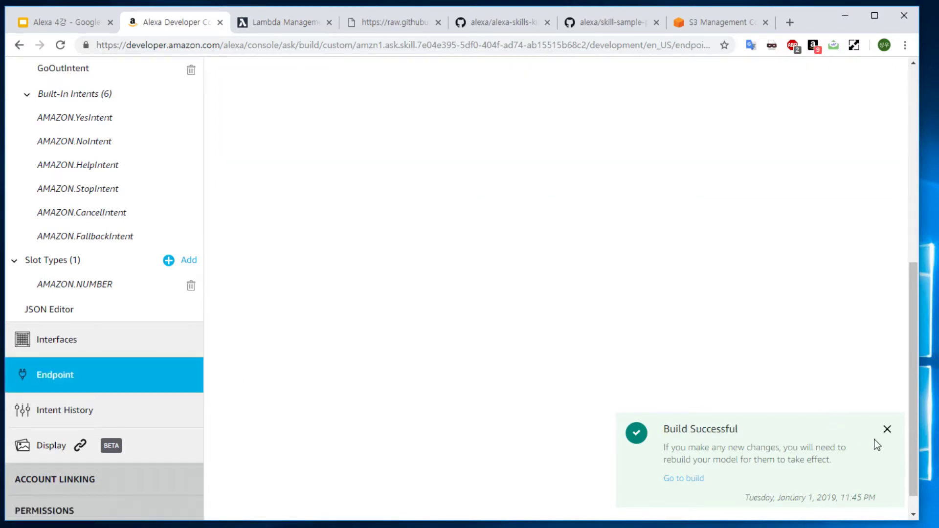
# Choose AWS Lambda ARN as the skill's service endpoint type, copy the skill ID to the clipboard, and return to the AWS console.
pyautogui.click(887, 432)
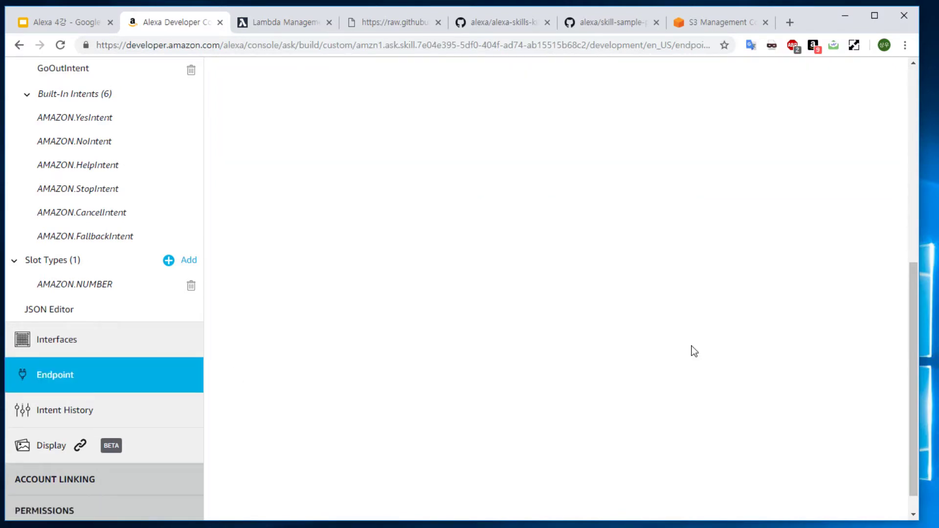
pyautogui.click(278, 384)
pyautogui.scroll(-3, 451, 354)
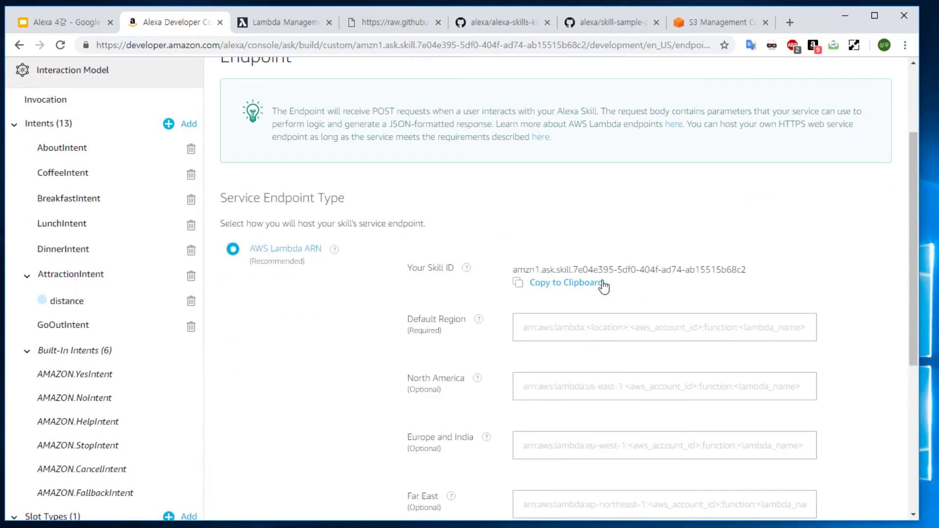
pyautogui.click(575, 285)
pyautogui.click(689, 24)
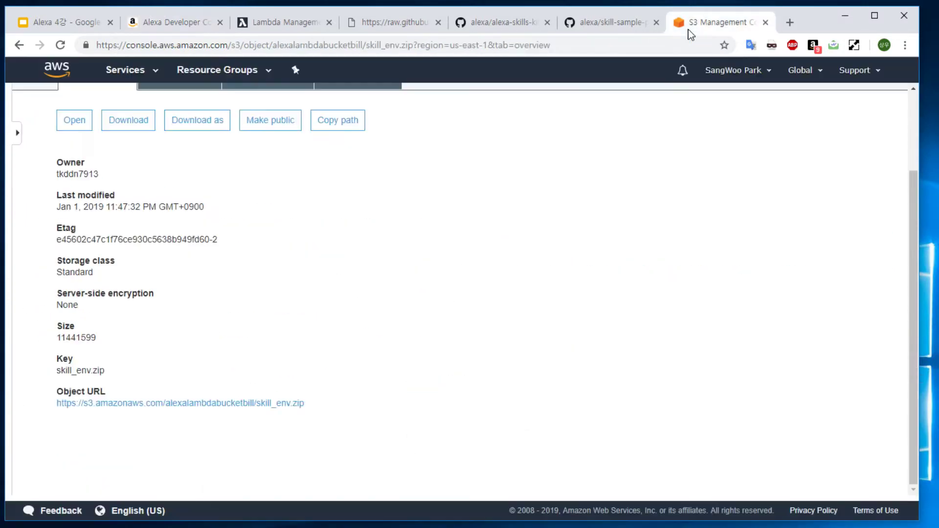
# Paste the skill ID into the Alexa Skills Kit trigger's verification settings, add the trigger, and save the alexaGuide Lambda function.
pyautogui.click(297, 24)
pyautogui.click(152, 421)
pyautogui.hotkey('ctrl', 'v')
pyautogui.scroll(-1, 691, 392)
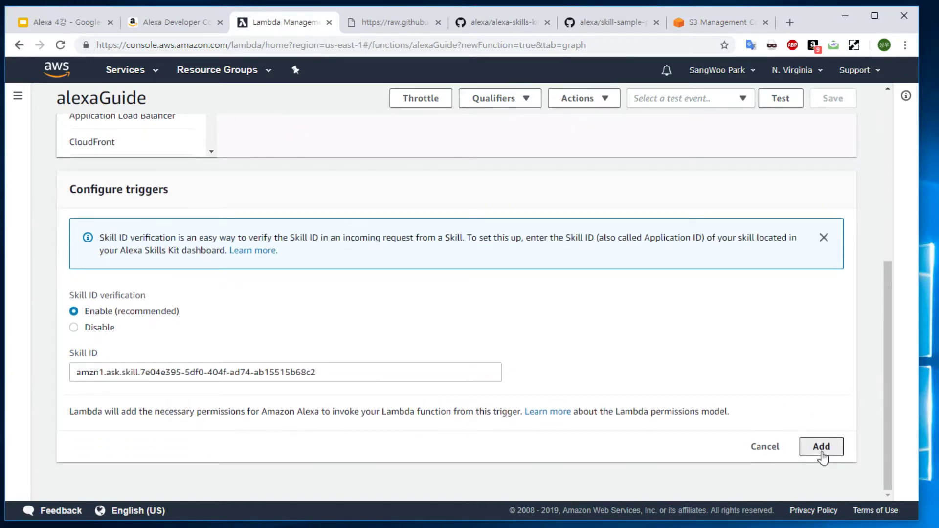
pyautogui.click(822, 447)
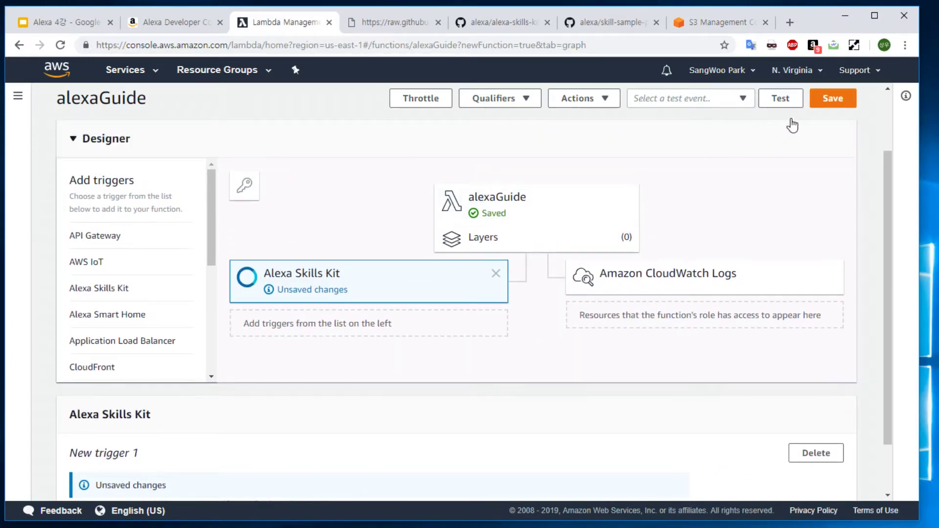
pyautogui.click(831, 104)
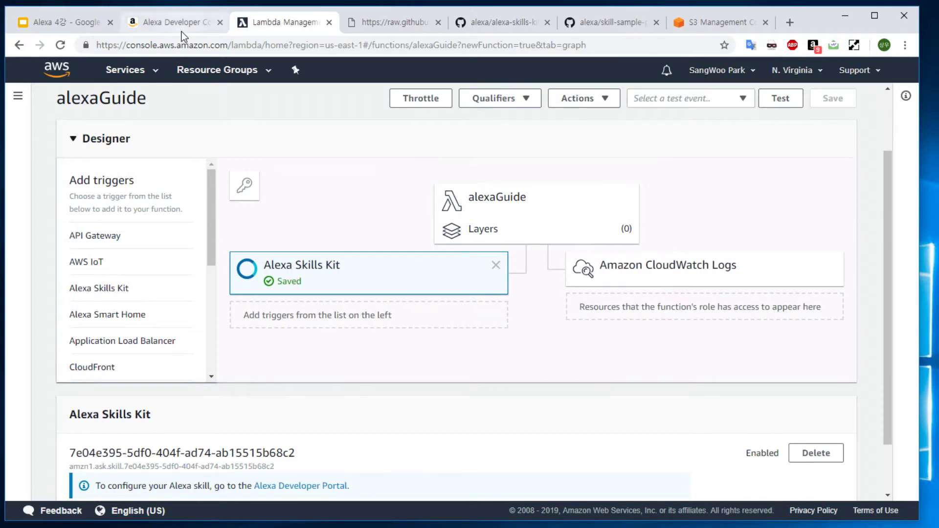
pyautogui.click(64, 22)
pyautogui.click(77, 471)
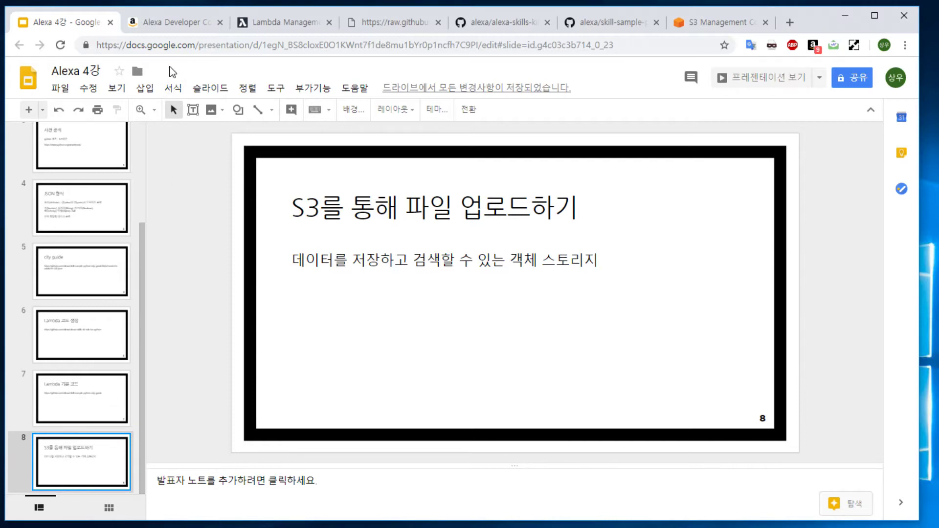
# Copy the alexaGuide function's ARN from its Lambda page for the skill's Default Region endpoint.
pyautogui.click(163, 28)
pyautogui.click(583, 324)
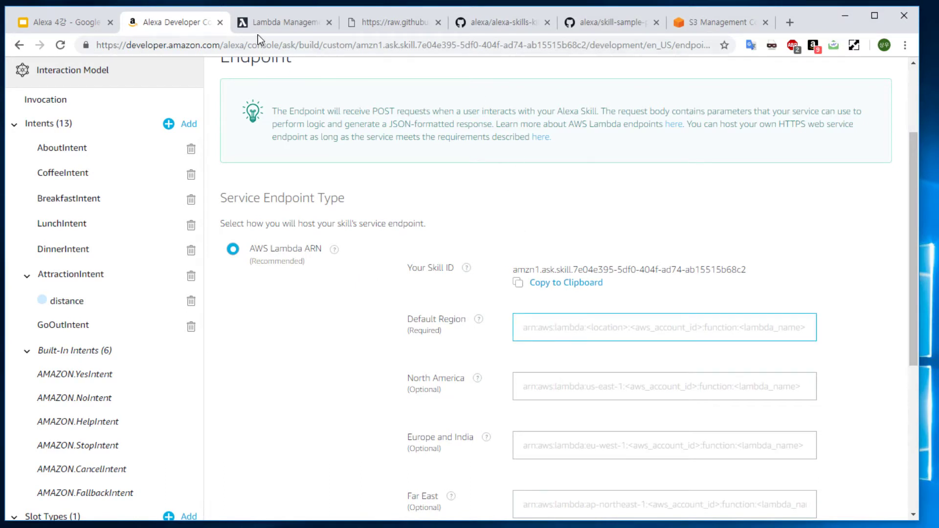
pyautogui.click(274, 22)
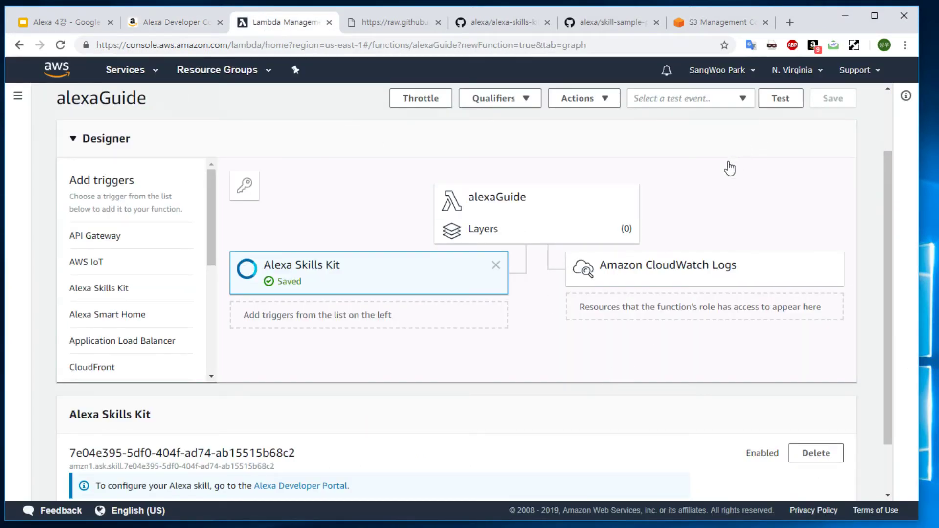
pyautogui.scroll(2, 645, 114)
pyautogui.moveTo(603, 107); pyautogui.dragTo(862, 108)
# Paste the alexaGuide function ARN as the Alexa skill's Default Region endpoint and save the endpoints.
pyautogui.click(184, 23)
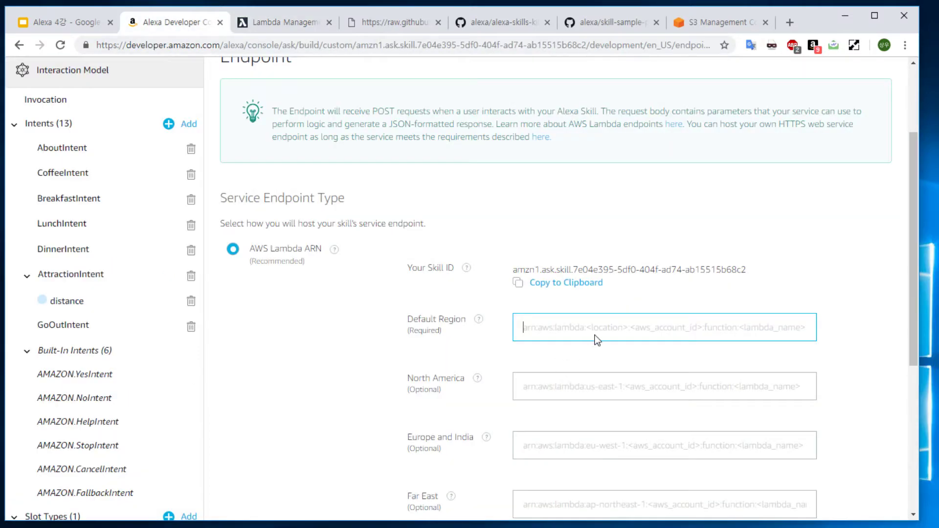
pyautogui.hotkey('ctrl', 'v')
pyautogui.press('BackSpace')
pyautogui.click(620, 253)
pyautogui.scroll(3, 562, 240)
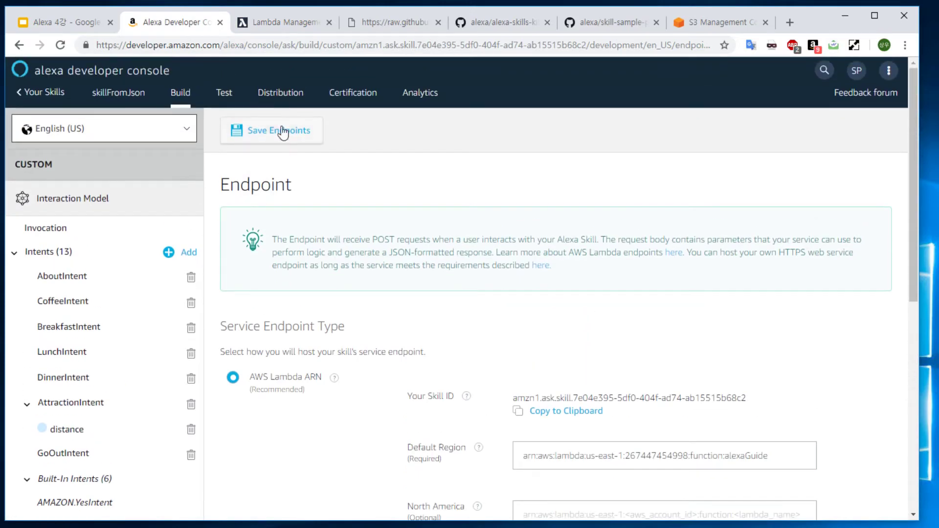
pyautogui.click(283, 131)
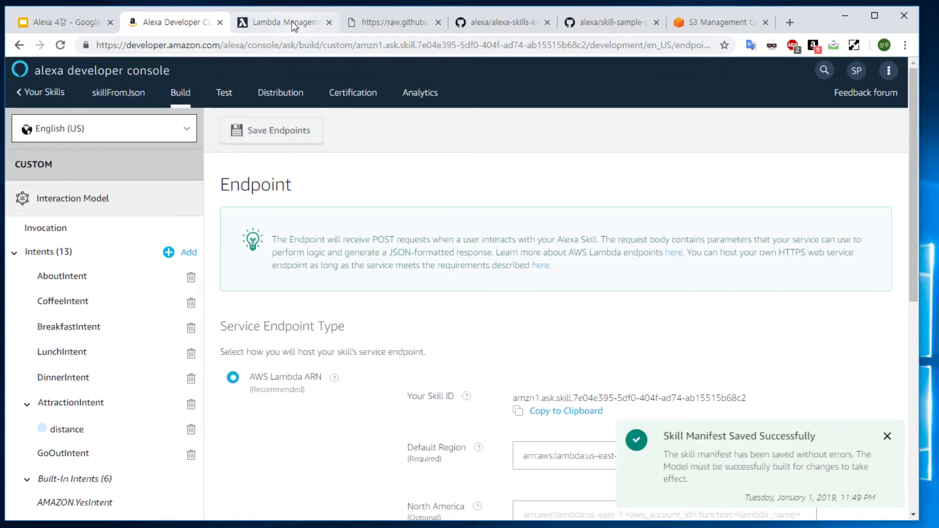
# Examine the Function code section of alexaGuide in the Lambda console, including the notice about its deployment package.
pyautogui.click(291, 22)
pyautogui.scroll(-3, 382, 369)
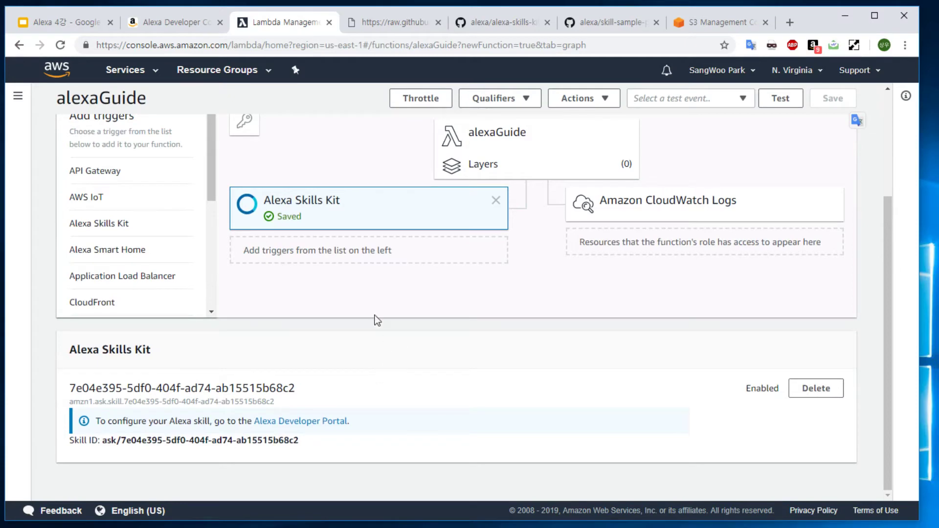
pyautogui.click(532, 138)
pyautogui.scroll(-3, 497, 336)
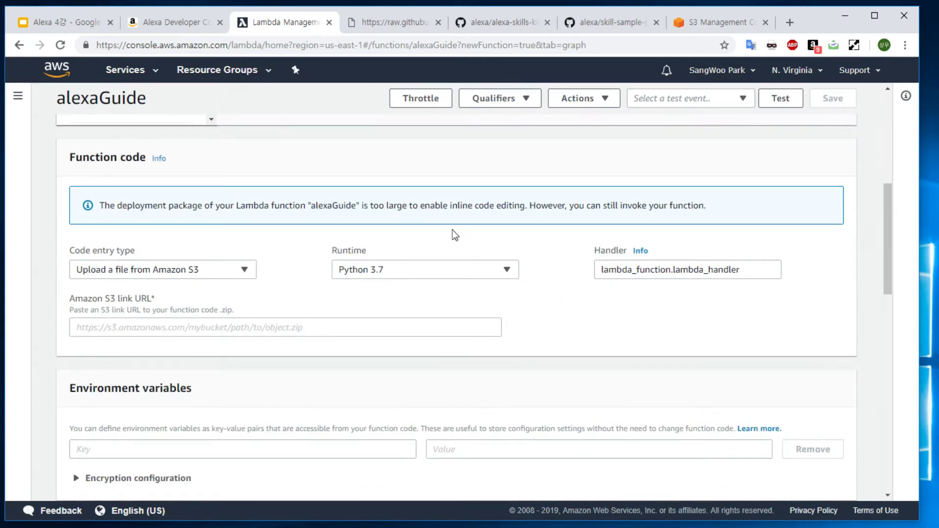
pyautogui.moveTo(259, 205); pyautogui.dragTo(736, 218)
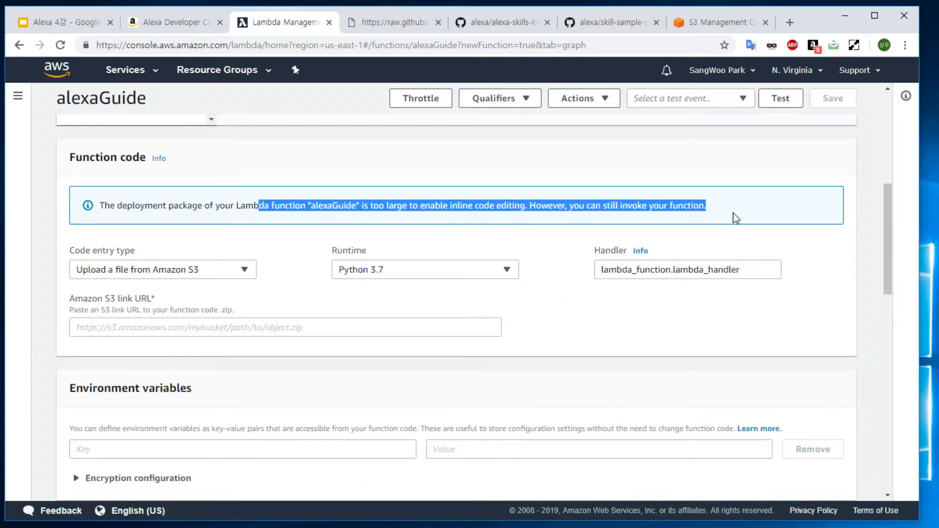
pyautogui.click(737, 218)
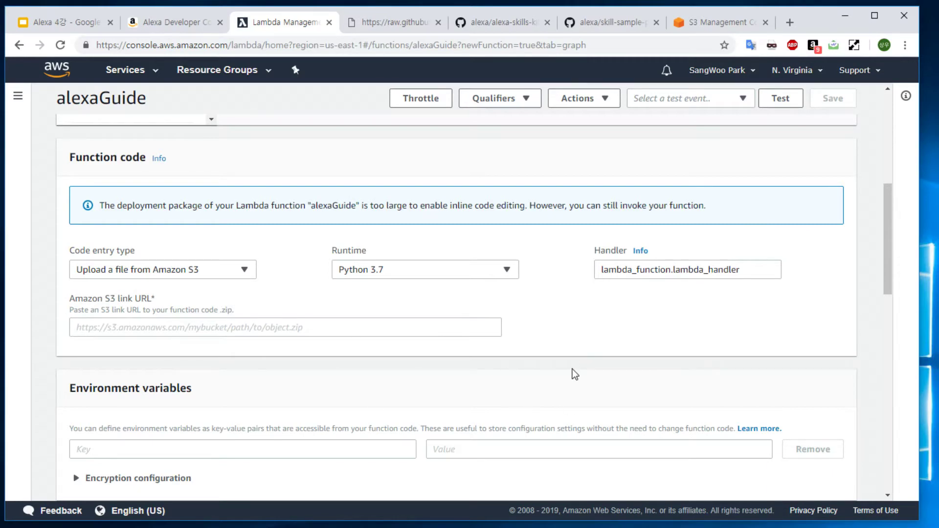
pyautogui.scroll(5, 573, 367)
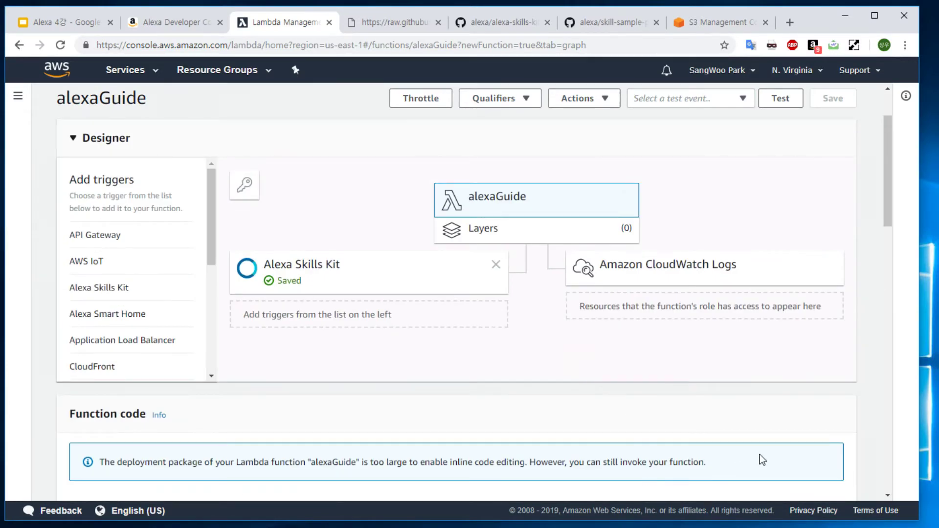
pyautogui.scroll(2, 870, 422)
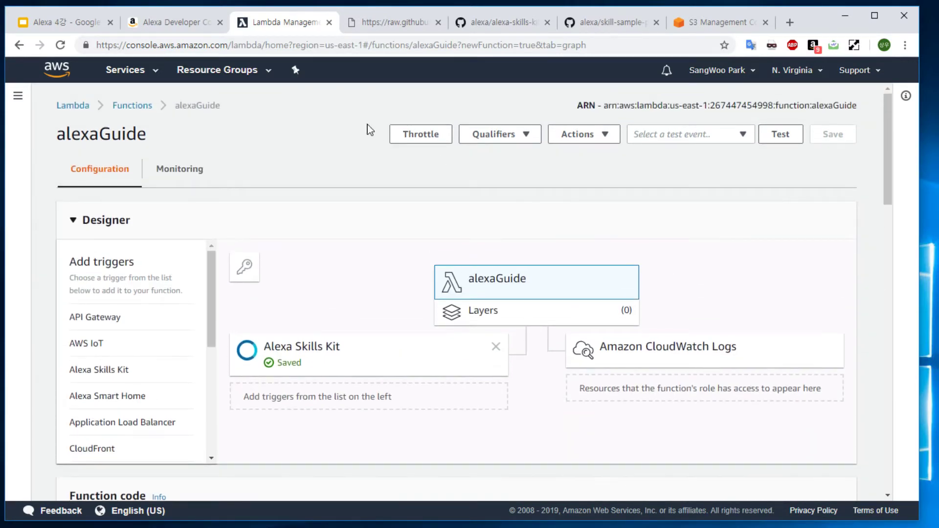
# Start a new test event for the alexaGuide function using the Amazon Alexa Start Session template.
pyautogui.click(174, 24)
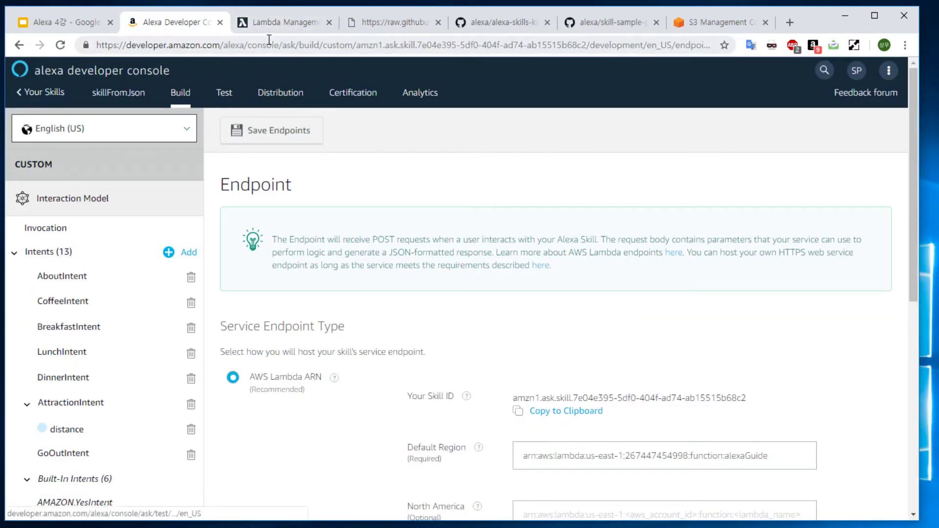
pyautogui.click(283, 22)
pyautogui.click(713, 137)
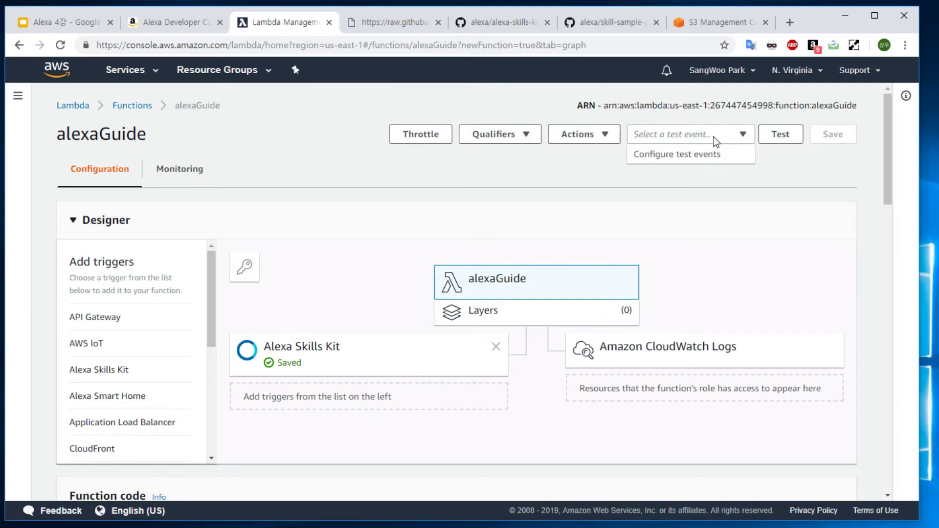
pyautogui.click(720, 163)
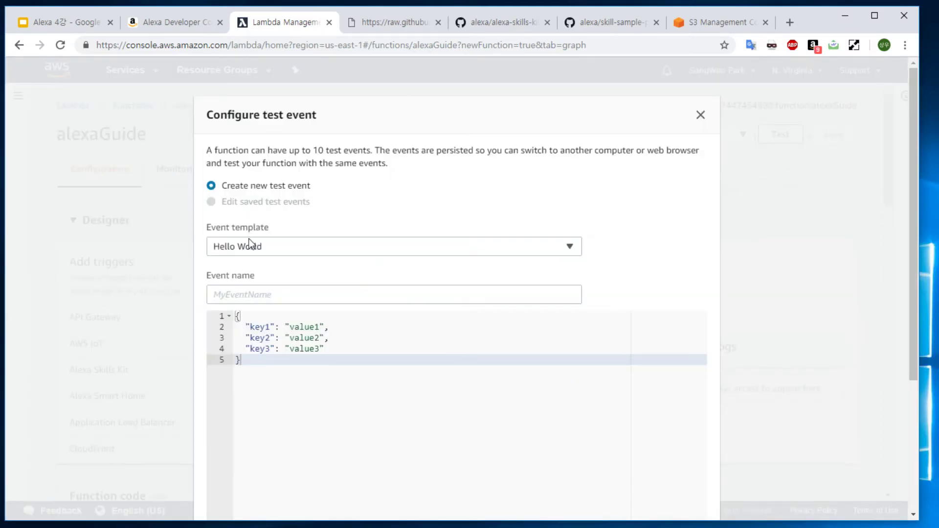
pyautogui.click(264, 249)
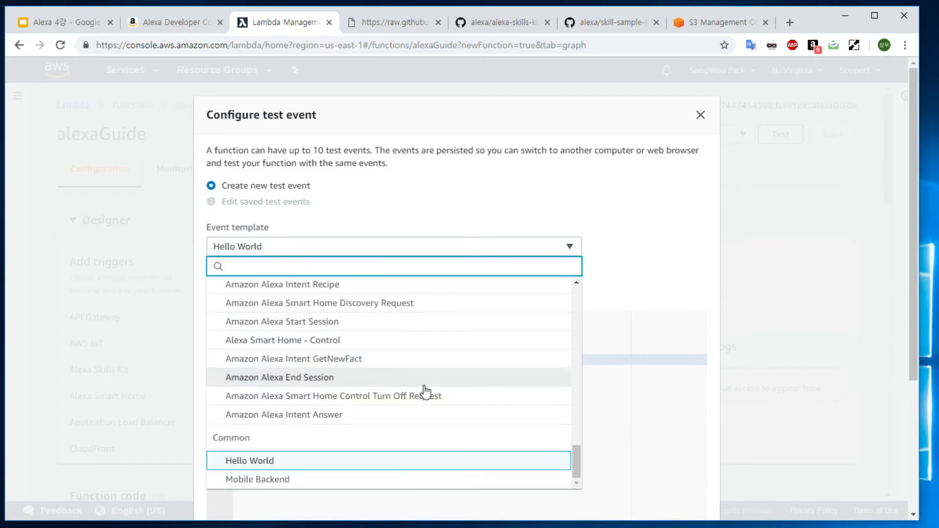
pyautogui.scroll(3, 421, 392)
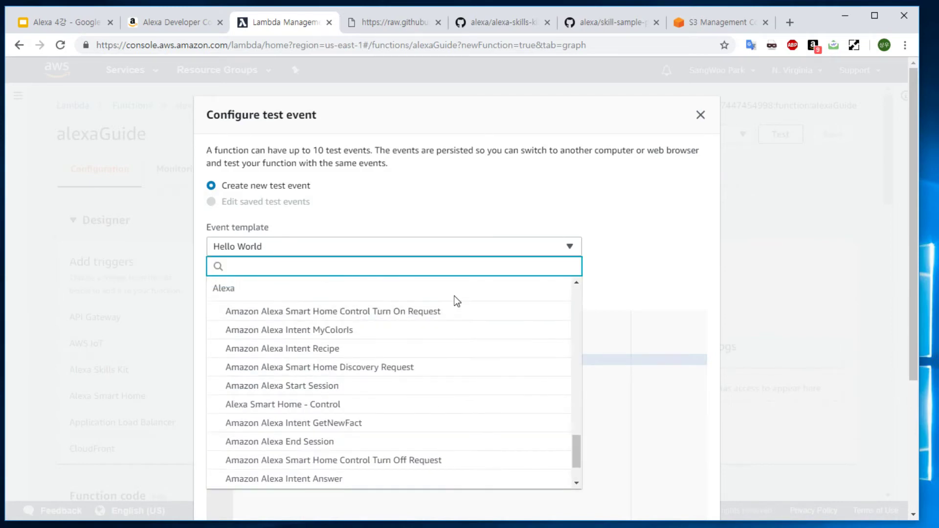
pyautogui.click(445, 386)
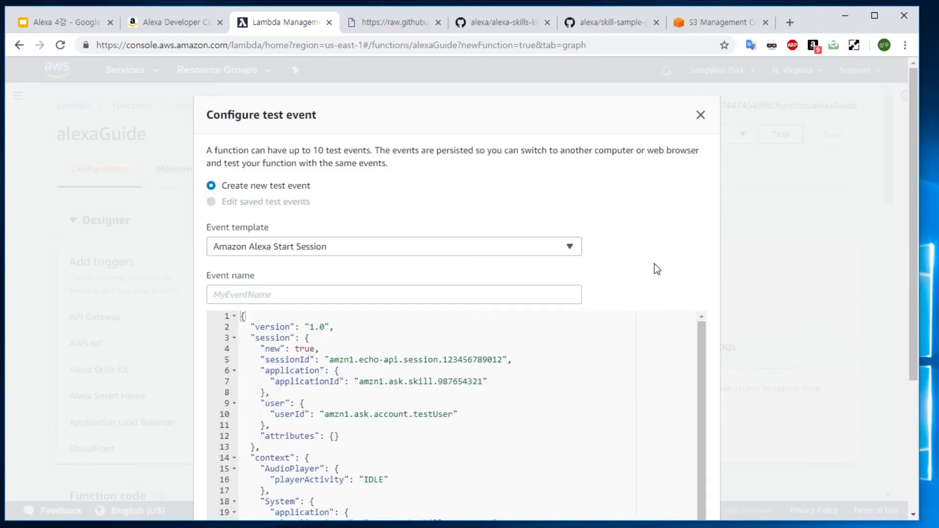
# Name the test event startSession, create it, and run the alexaGuide function's test with it.
pyautogui.scroll(-3, 658, 270)
pyautogui.moveTo(699, 380); pyautogui.dragTo(714, 458)
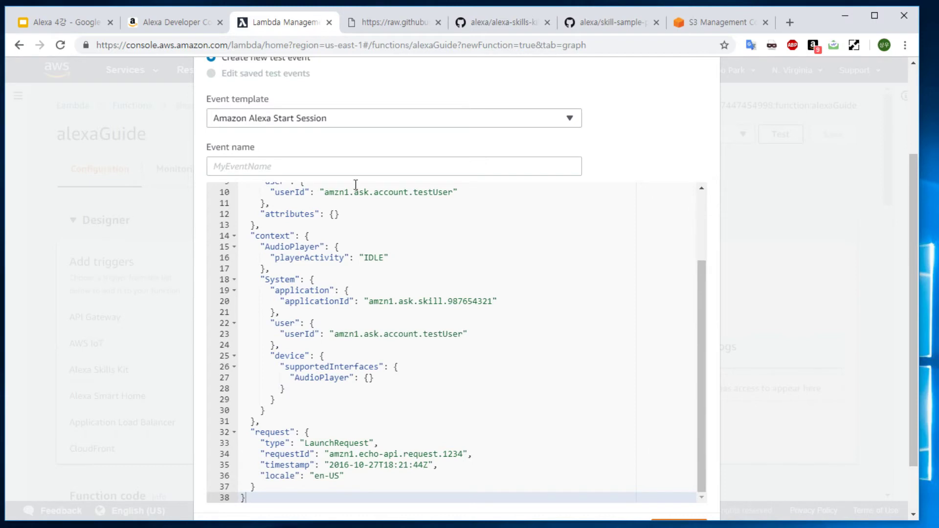
pyautogui.click(307, 166)
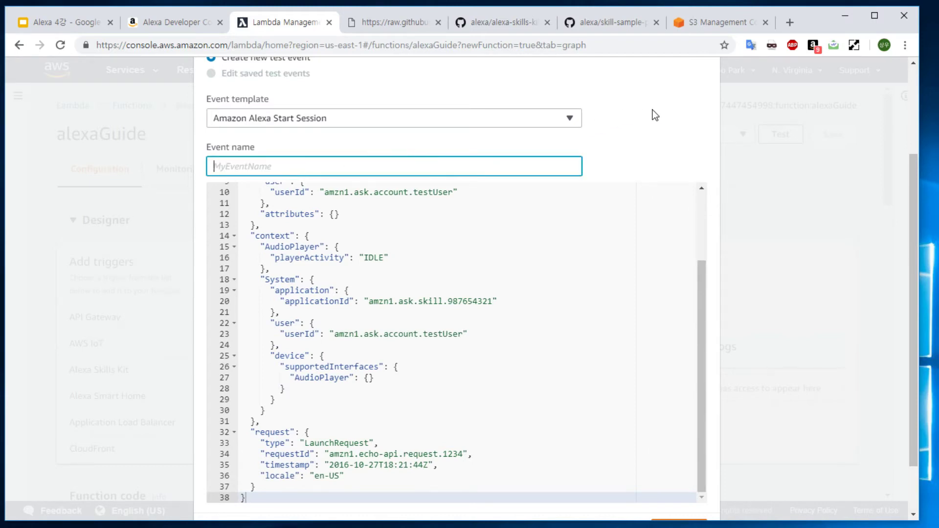
pyautogui.write('startSession')
pyautogui.click(656, 115)
pyautogui.scroll(-2, 736, 226)
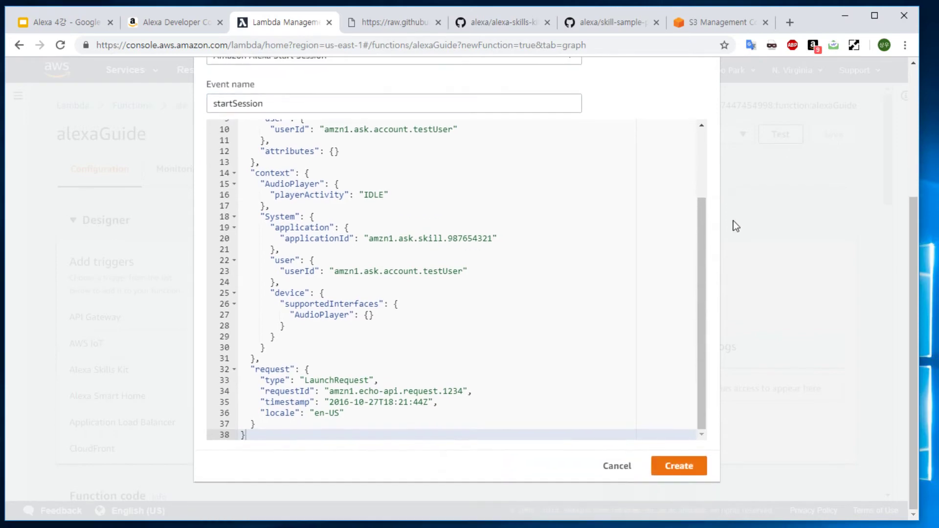
pyautogui.click(680, 469)
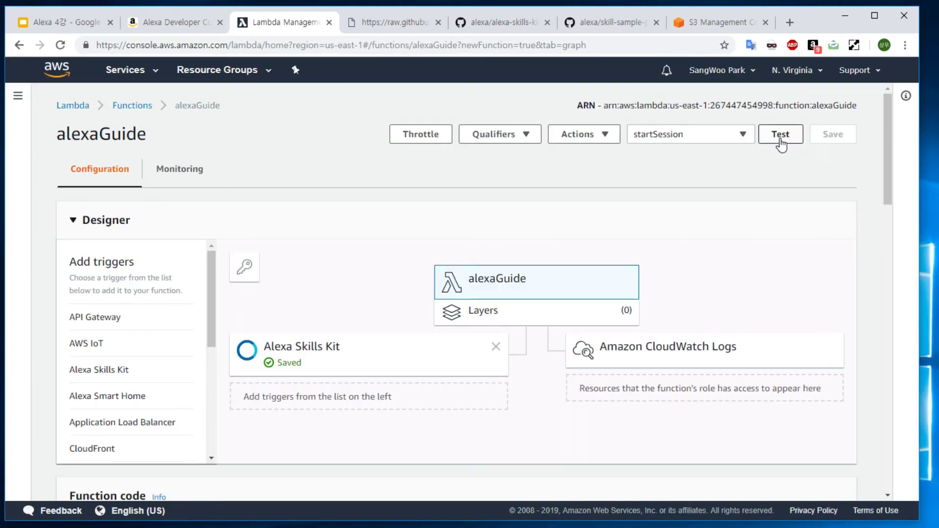
pyautogui.click(781, 138)
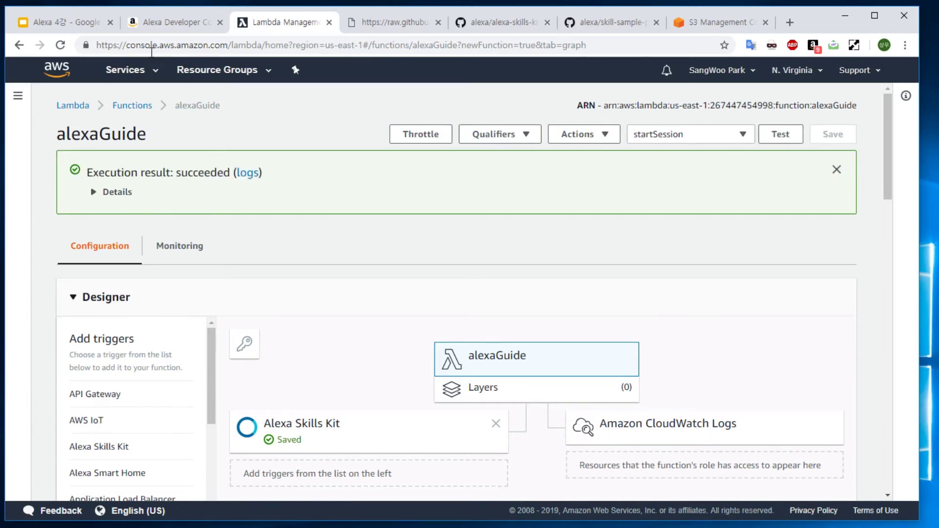
# Open the skill's Invocation page in the Alexa developer console and check its skill invocation name.
pyautogui.click(167, 23)
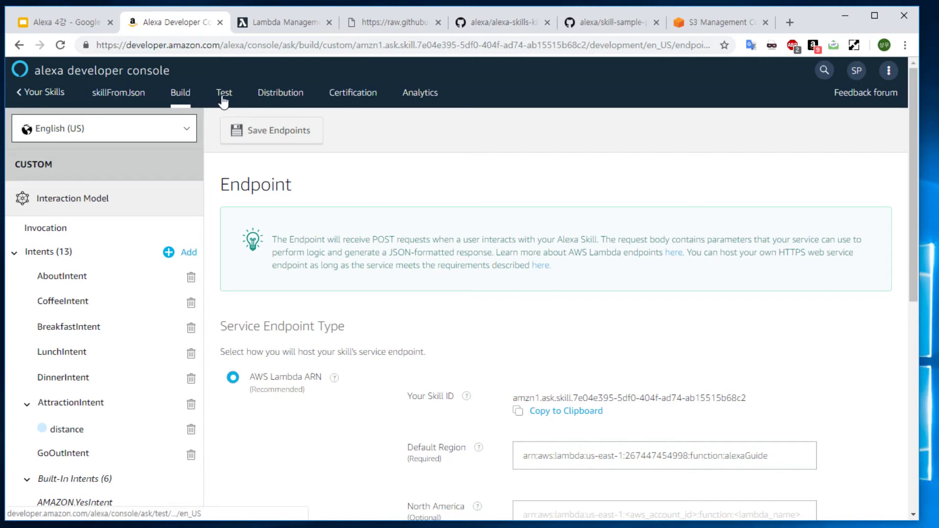
pyautogui.click(46, 231)
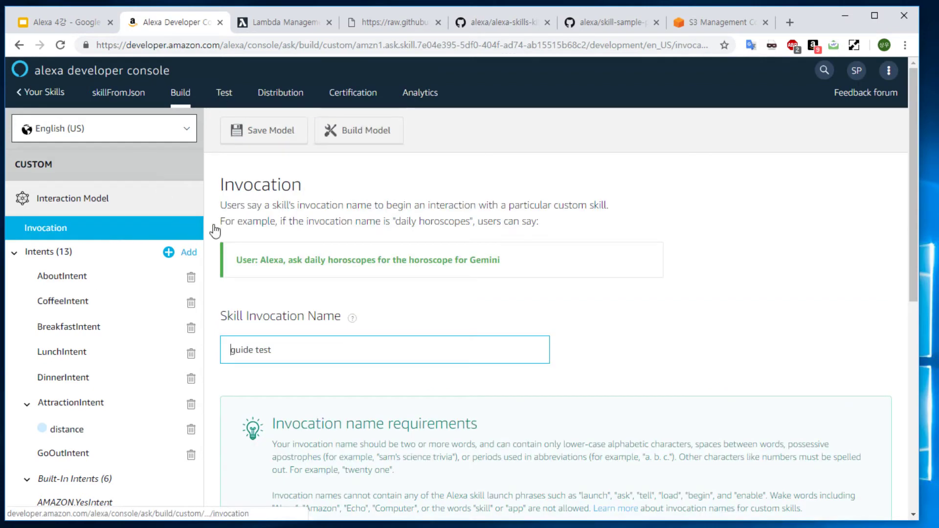
pyautogui.tripleClick(296, 350)
pyautogui.hotkey('alt', 'Tab')
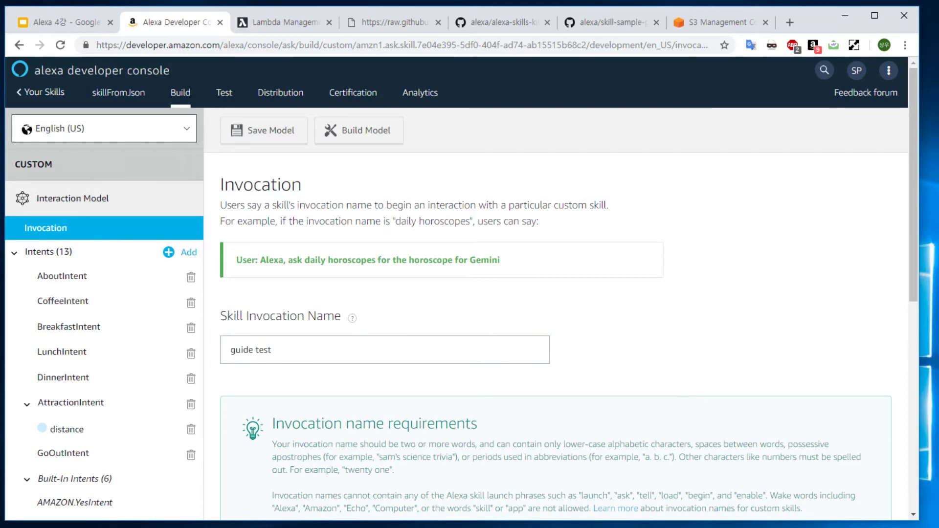
pyautogui.click(645, 330)
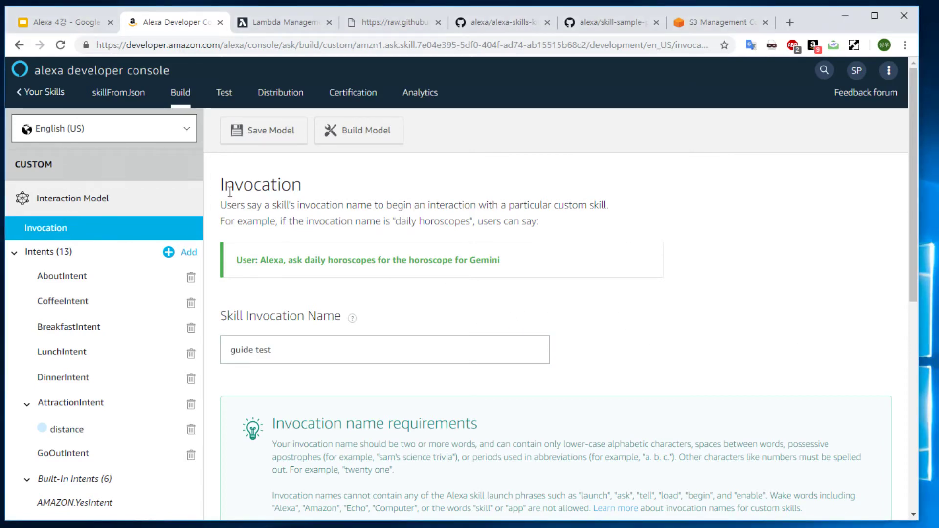
# Open the skill's test page and enable skill testing in Development.
pyautogui.click(224, 93)
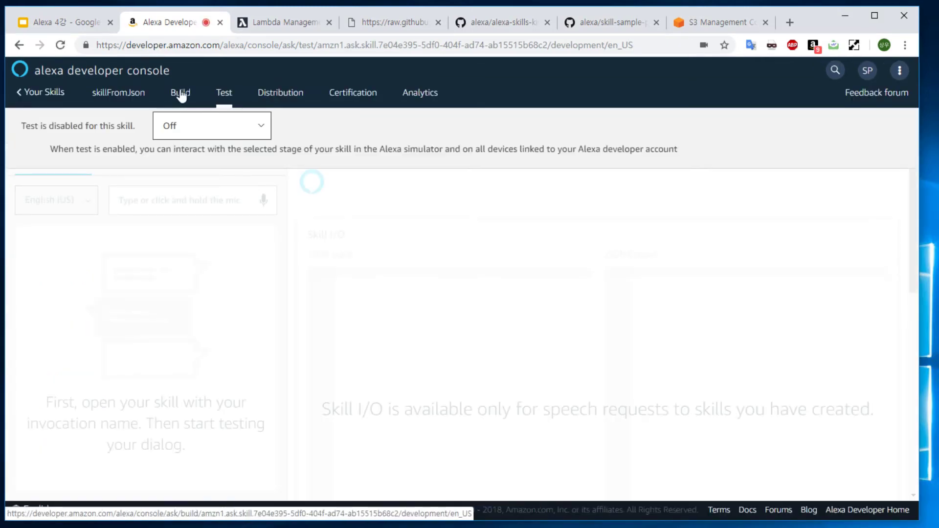
pyautogui.click(237, 130)
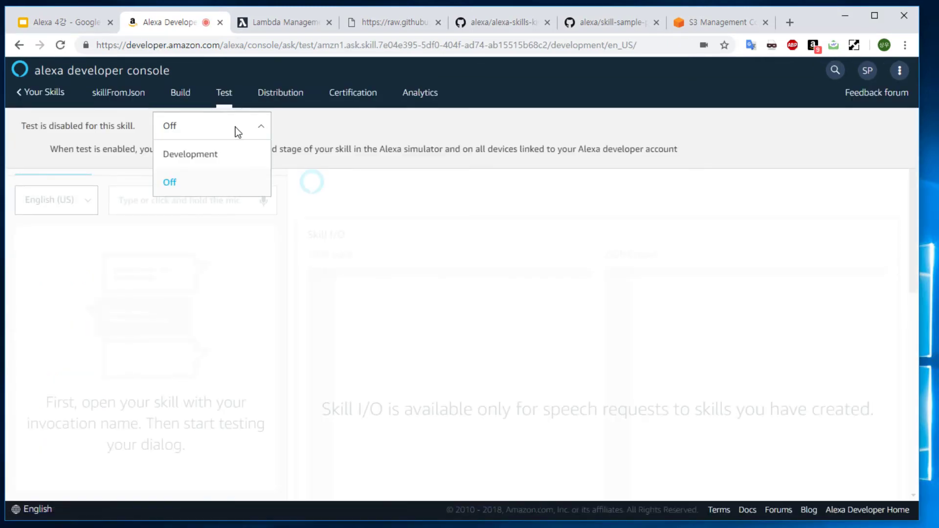
pyautogui.click(212, 156)
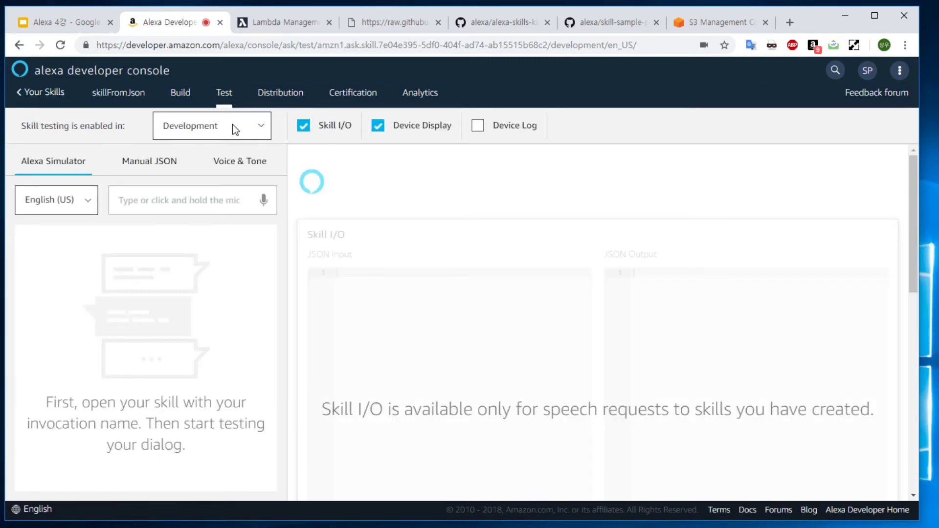
# Launch the skill in the Alexa Simulator with the utterance "open guide test".
pyautogui.click(179, 208)
pyautogui.write('op')
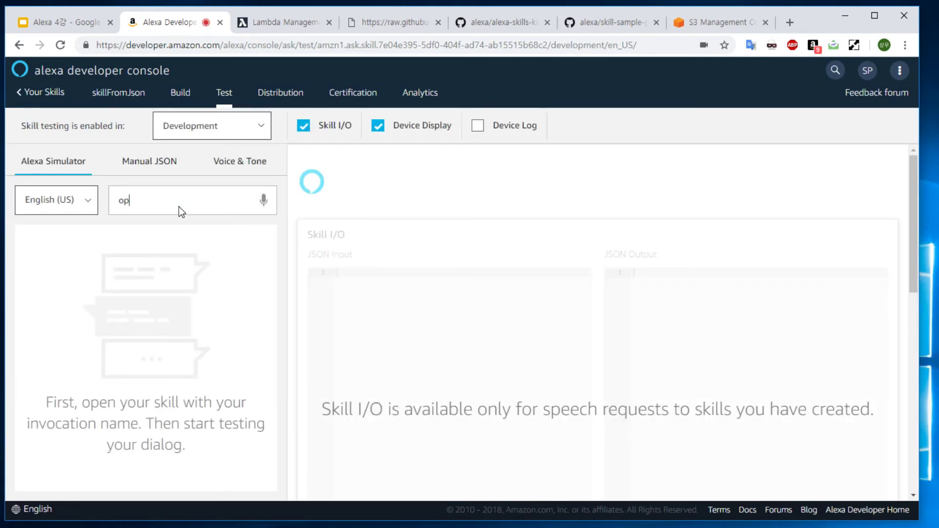
pyautogui.write('en guide tes')
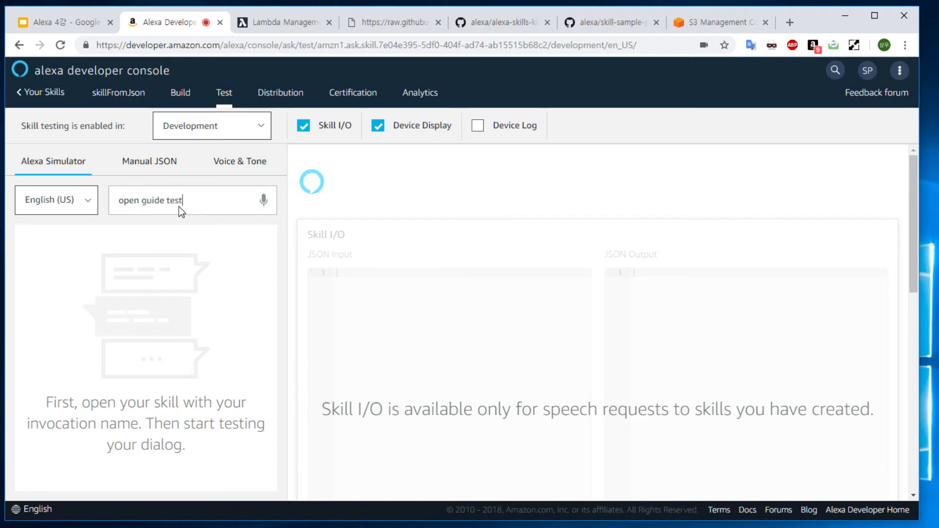
pyautogui.write('t')
pyautogui.press('Return')
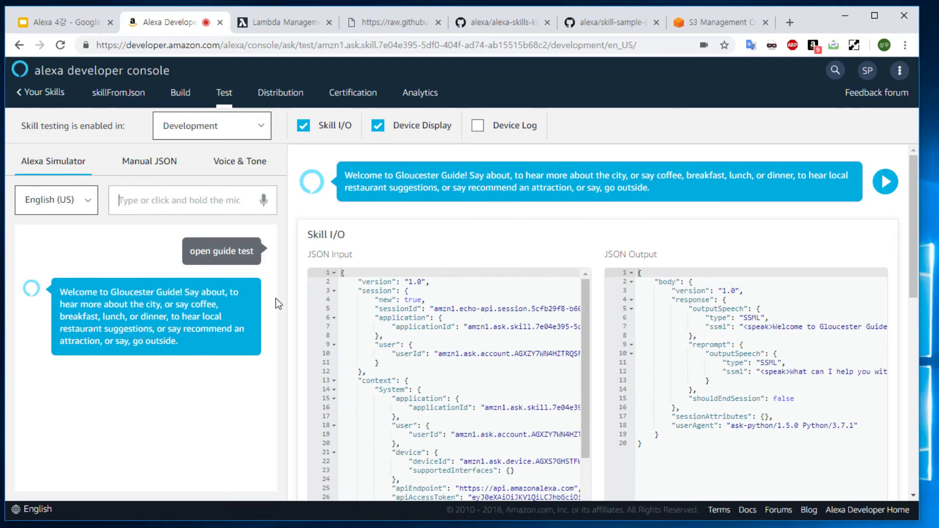
# Examine the Skill I/O JSON input and output for the launch request, including the request type and response speech.
pyautogui.scroll(-3, 600, 284)
pyautogui.scroll(2, 599, 285)
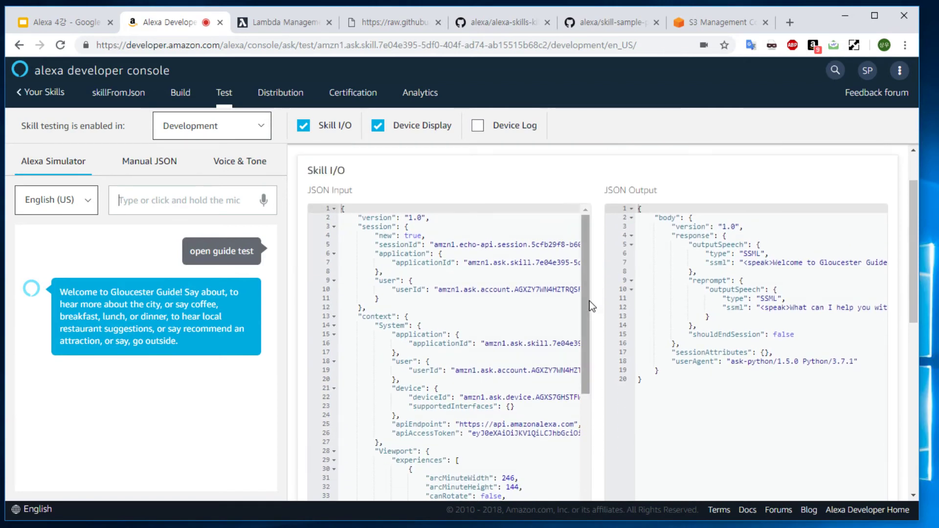
pyautogui.moveTo(589, 301); pyautogui.dragTo(582, 411)
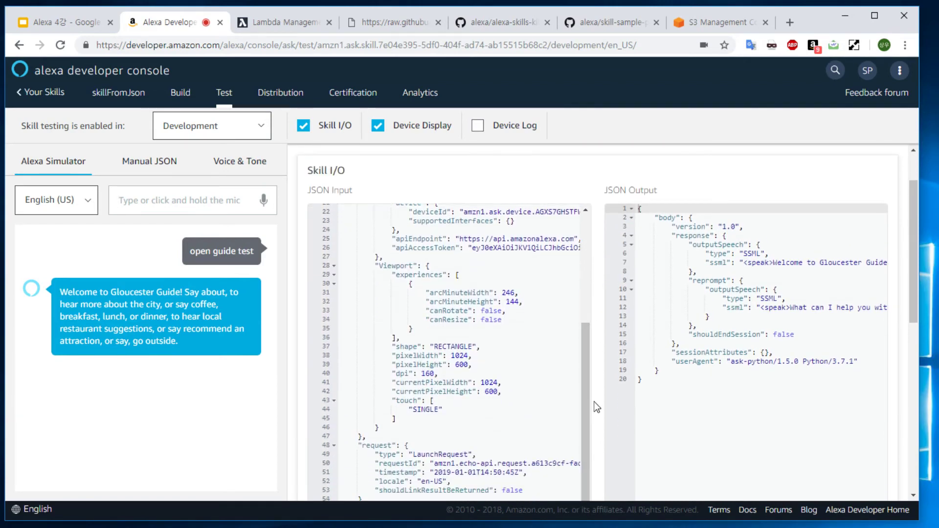
pyautogui.scroll(-1, 597, 406)
pyautogui.click(199, 203)
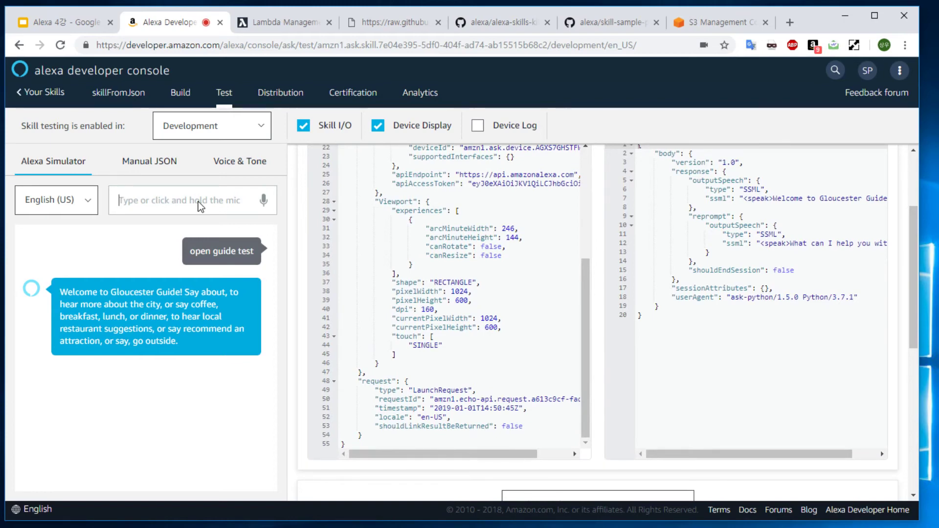
pyautogui.scroll(2, 822, 341)
pyautogui.scroll(-1, 822, 341)
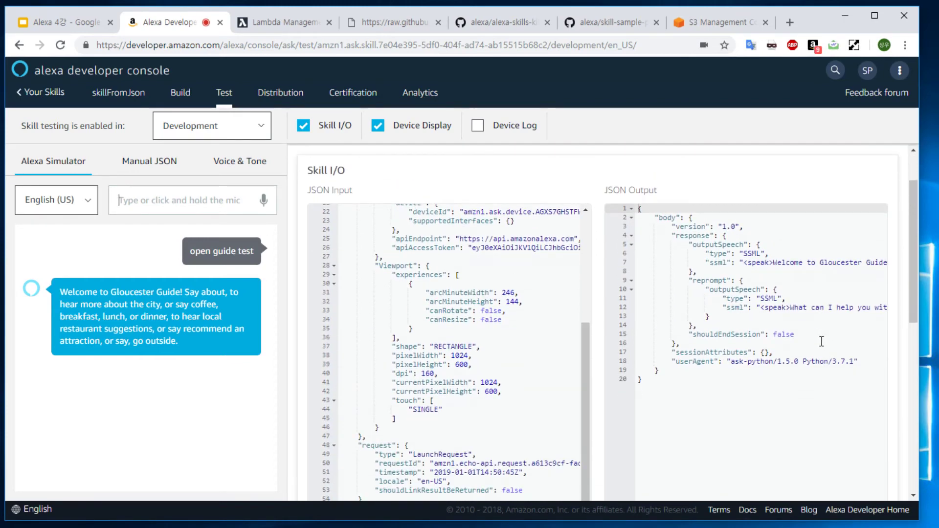
pyautogui.scroll(-1, 821, 341)
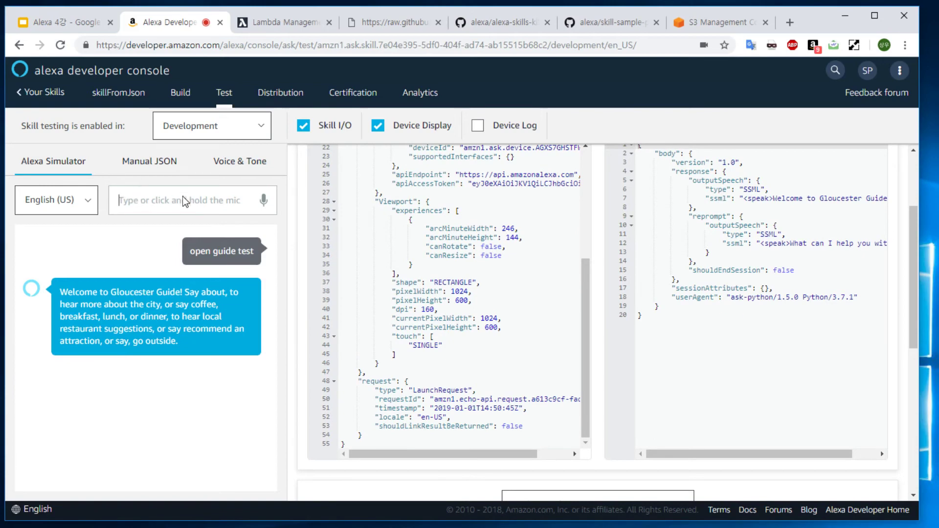
# Send the utterance "coffee" to the skill and check the request section of its JSON input.
pyautogui.write('coffee')
pyautogui.press('Return')
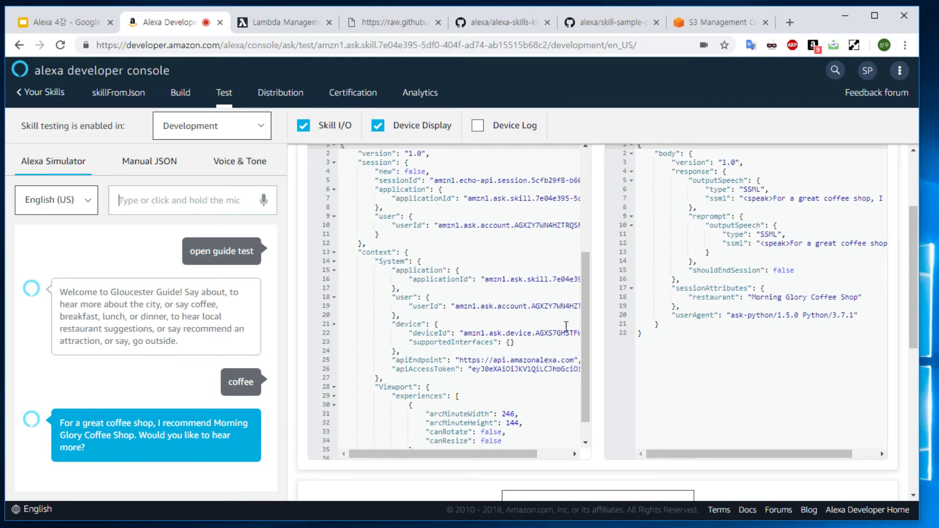
pyautogui.moveTo(586, 344); pyautogui.dragTo(599, 381)
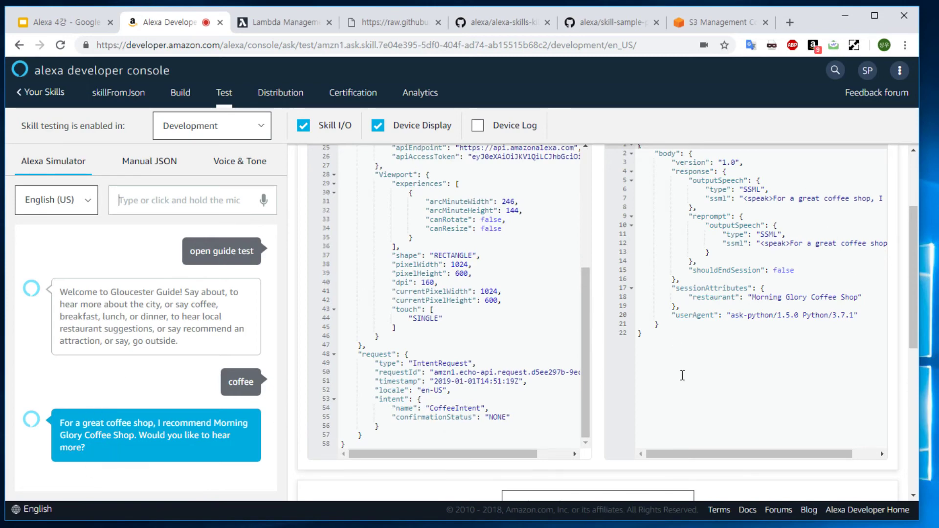
# Answer the skill's coffee shop follow-up question with "no".
pyautogui.click(161, 206)
pyautogui.write('no')
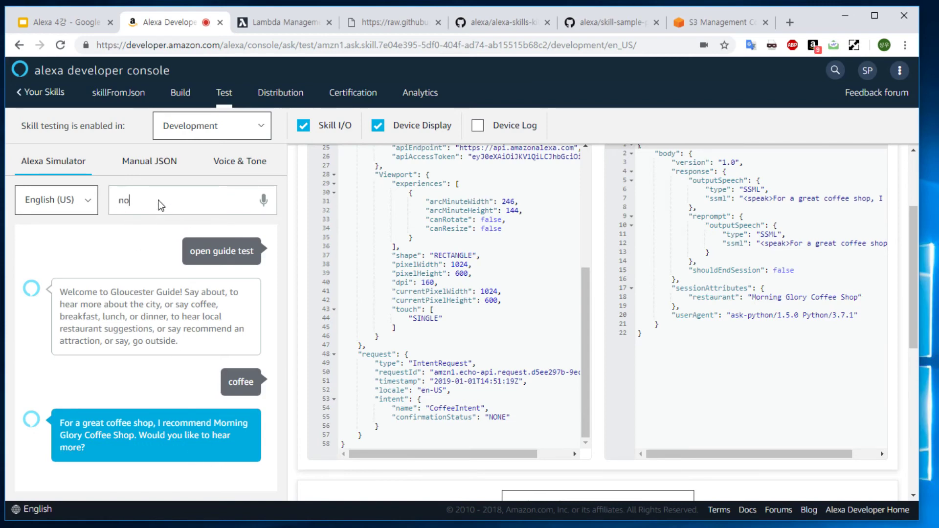
pyautogui.press('Return')
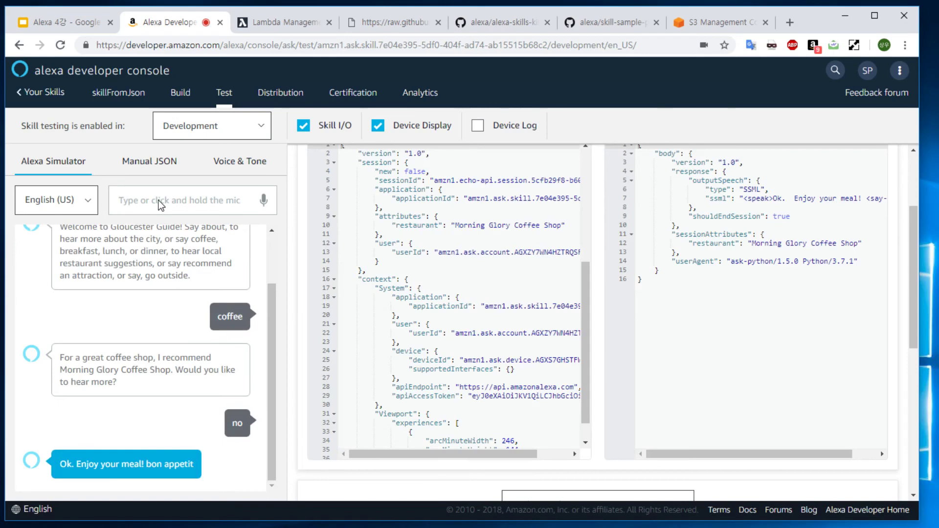
# Inspect the request type and intent name in the JSON input for the "no" reply.
pyautogui.scroll(-5, 587, 343)
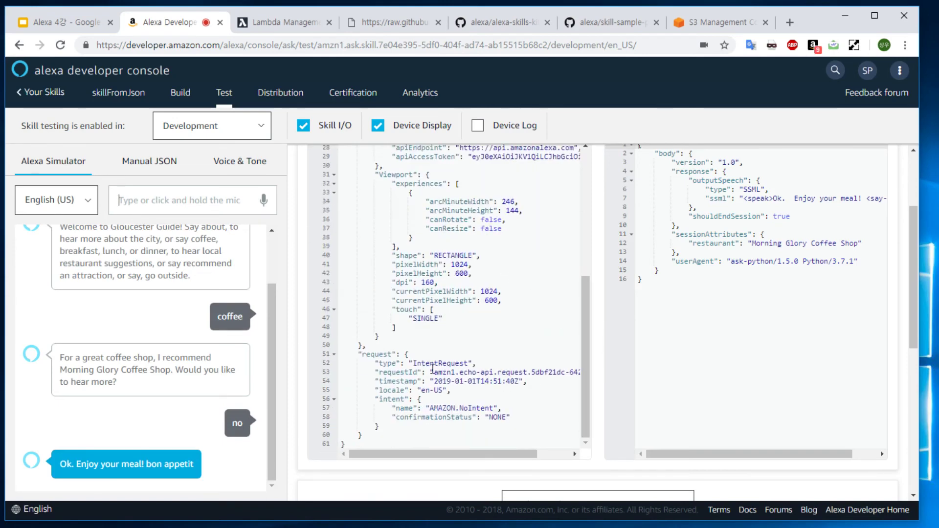
pyautogui.moveTo(413, 363); pyautogui.dragTo(469, 363)
pyautogui.click(469, 363)
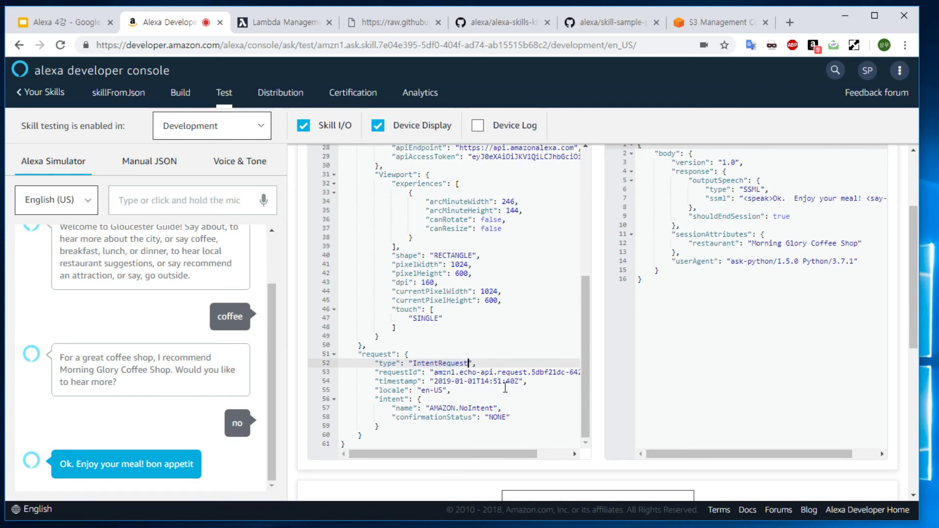
pyautogui.click(522, 409)
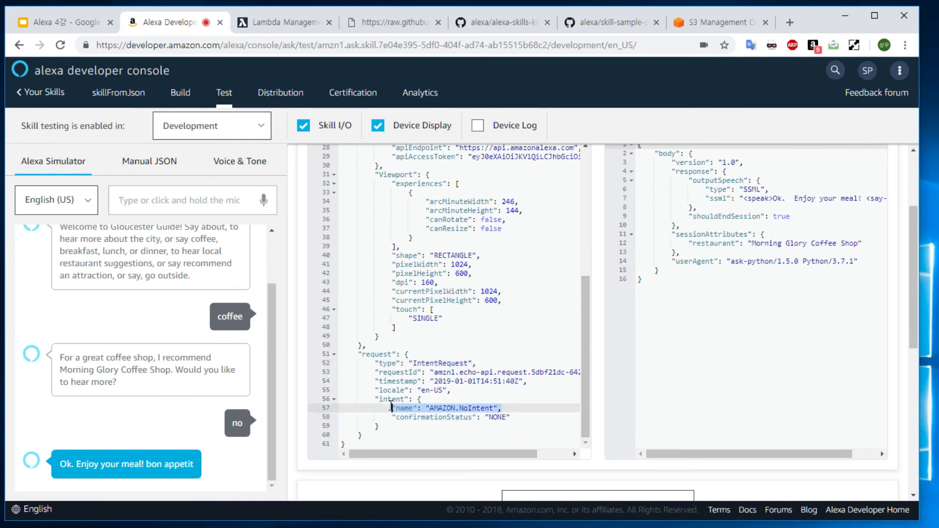
pyautogui.click(465, 397)
pyautogui.scroll(2, 603, 394)
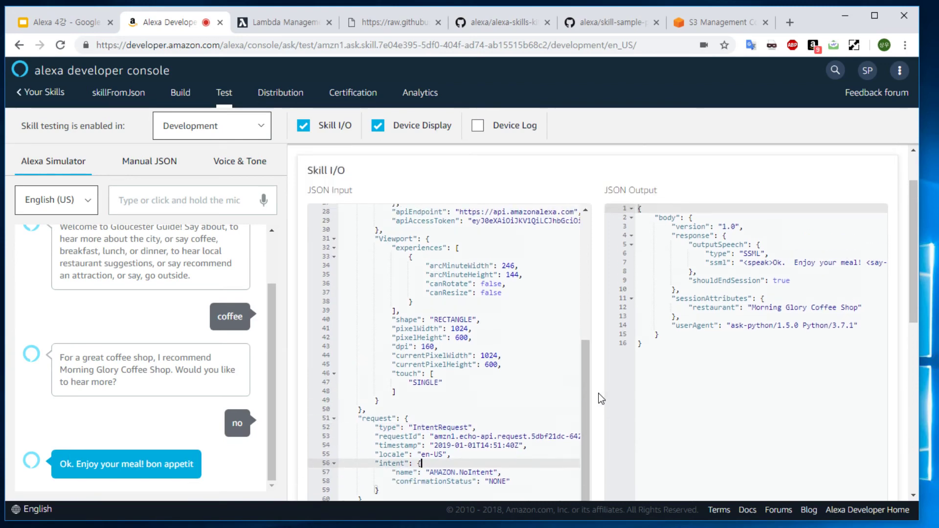
pyautogui.scroll(1, 602, 403)
# Open the built-in AMAZON.NoIntent in the skill's interaction model and check its sample utterances.
pyautogui.click(180, 94)
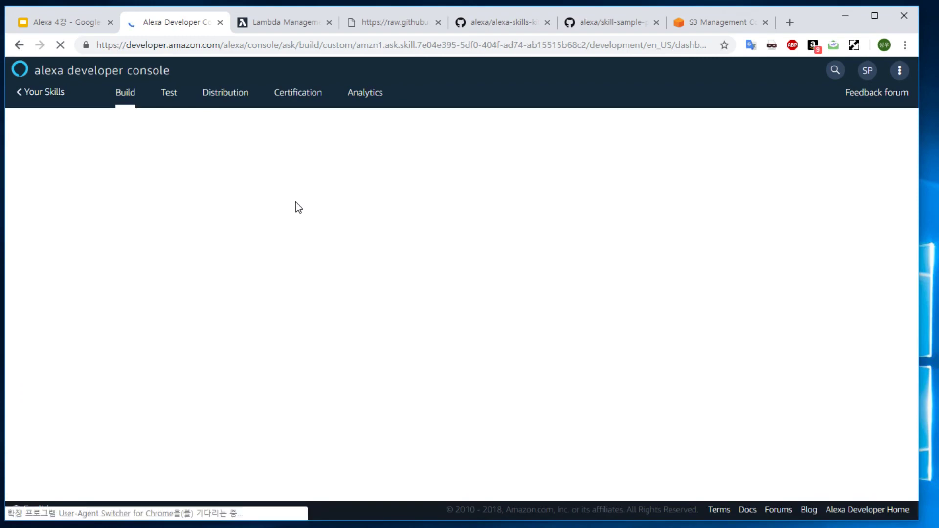
pyautogui.scroll(-3, 255, 226)
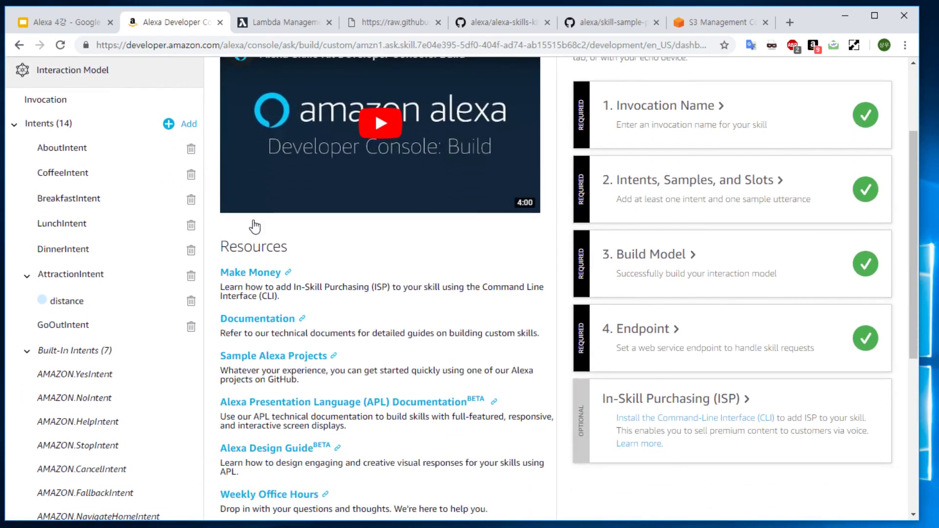
pyautogui.scroll(-1, 255, 226)
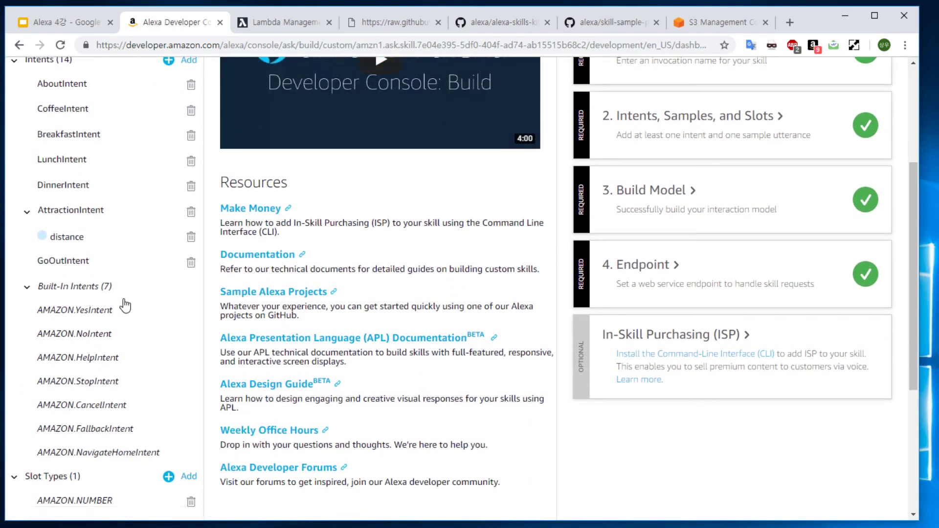
pyautogui.click(107, 338)
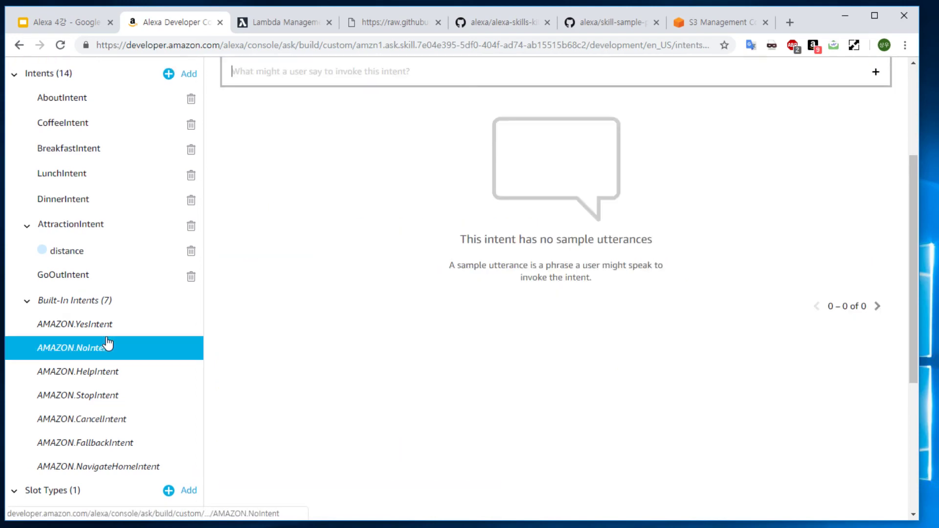
pyautogui.scroll(3, 379, 383)
pyautogui.scroll(-2, 333, 338)
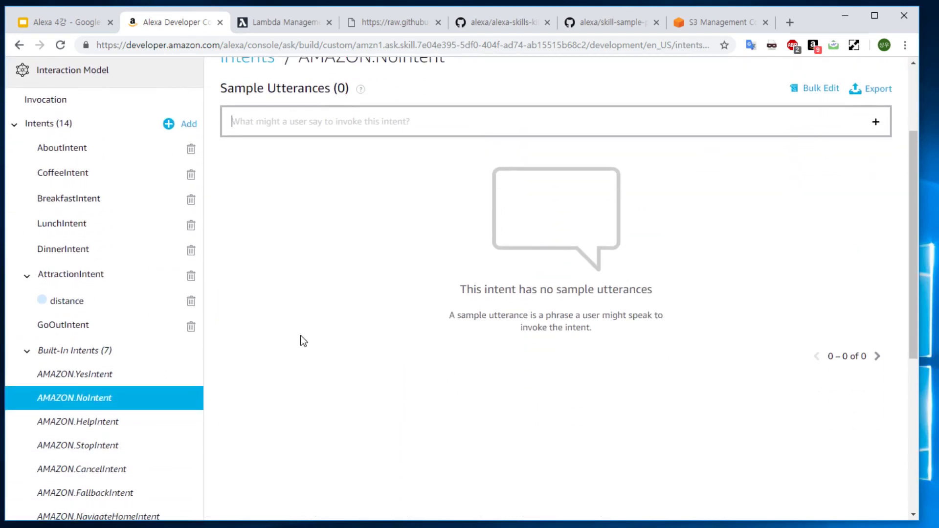
pyautogui.scroll(1, 303, 341)
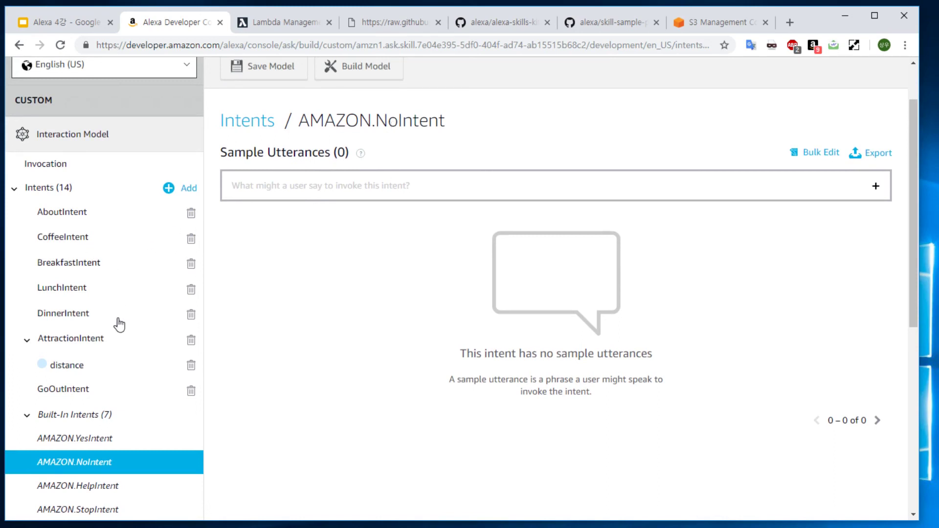
pyautogui.scroll(2, 326, 377)
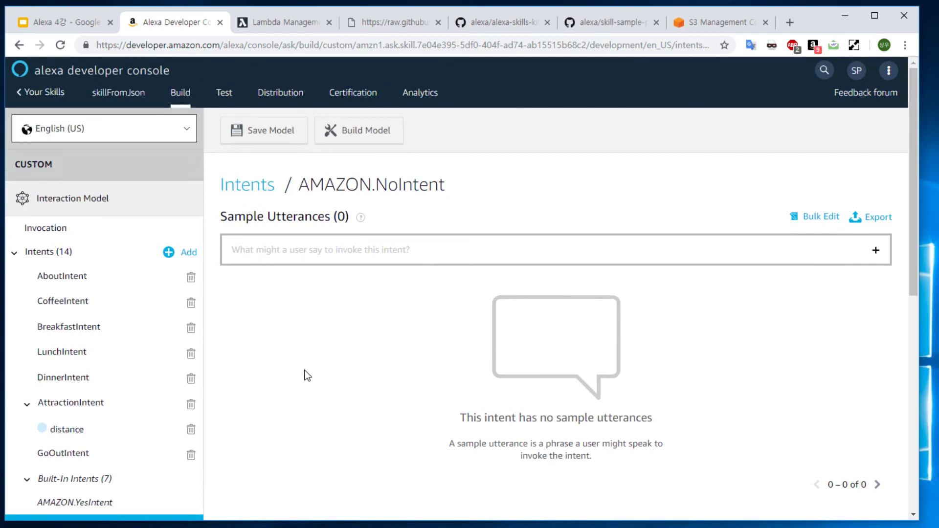